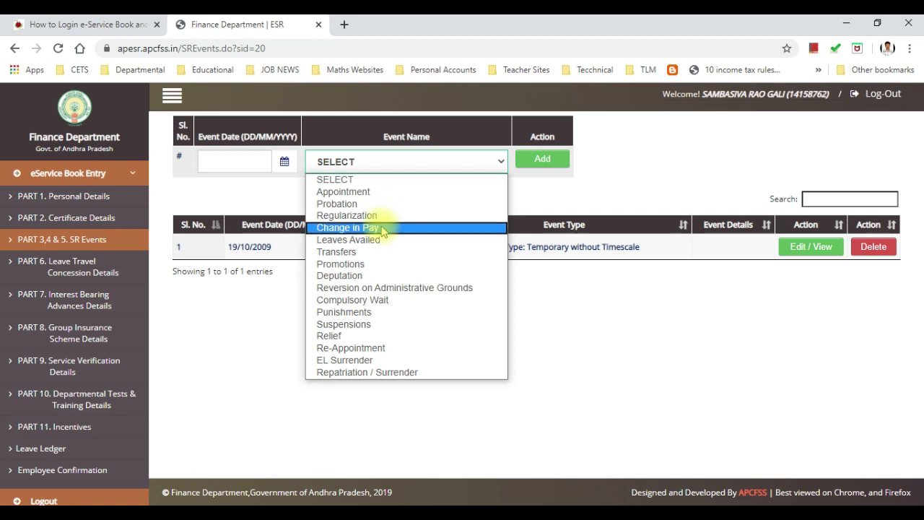
Step: Select Change in Pay from the Event Name dropdown for the new SR event
click(376, 227)
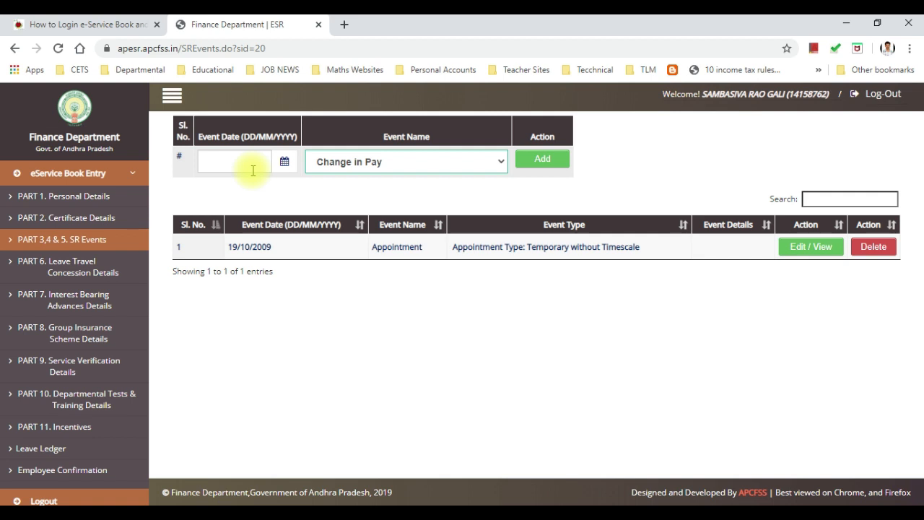
Step: Add a Change in Pay event with event date 10/06/2020
click(285, 161)
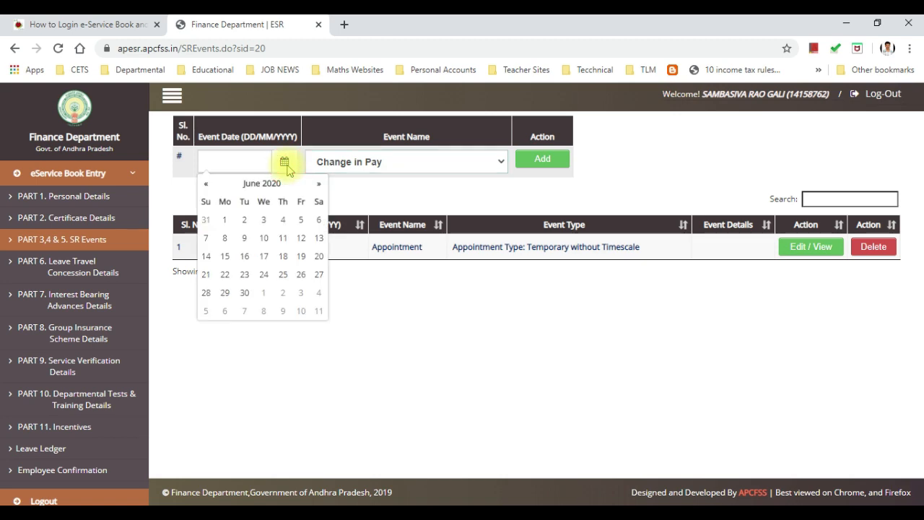
click(265, 239)
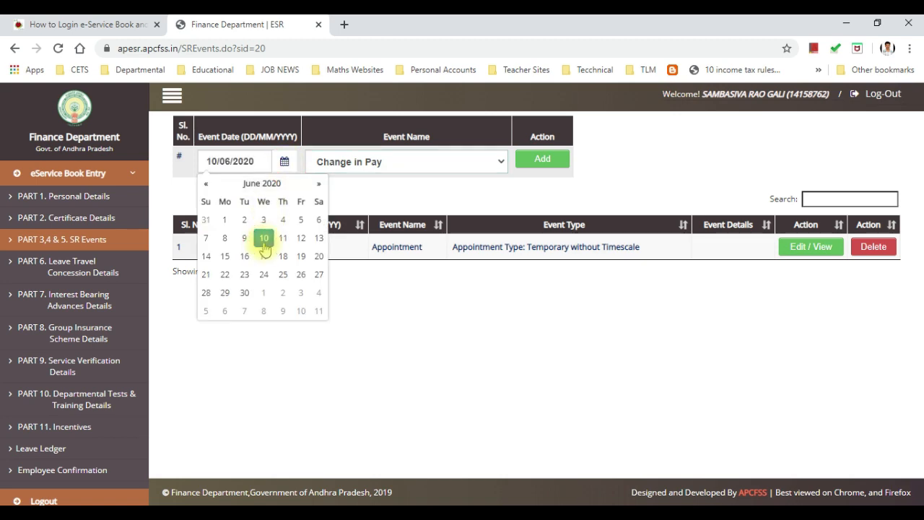
click(392, 200)
click(548, 161)
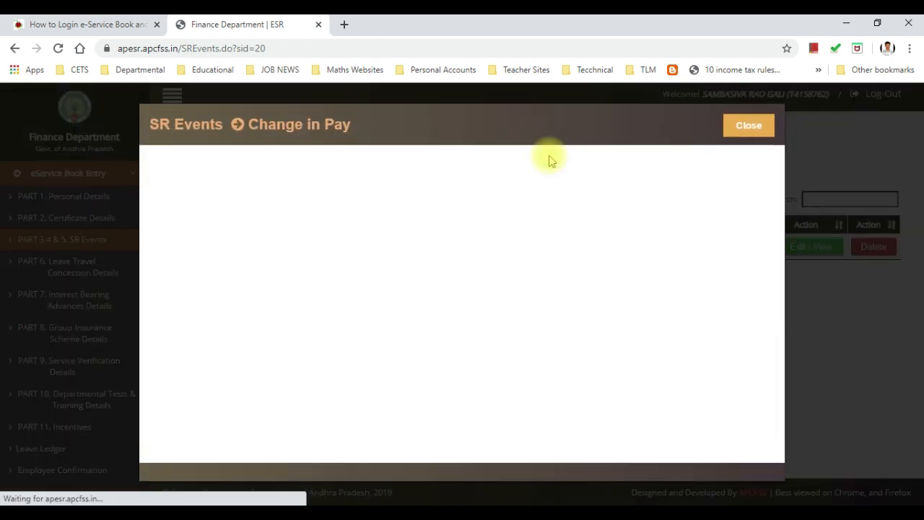
click(455, 183)
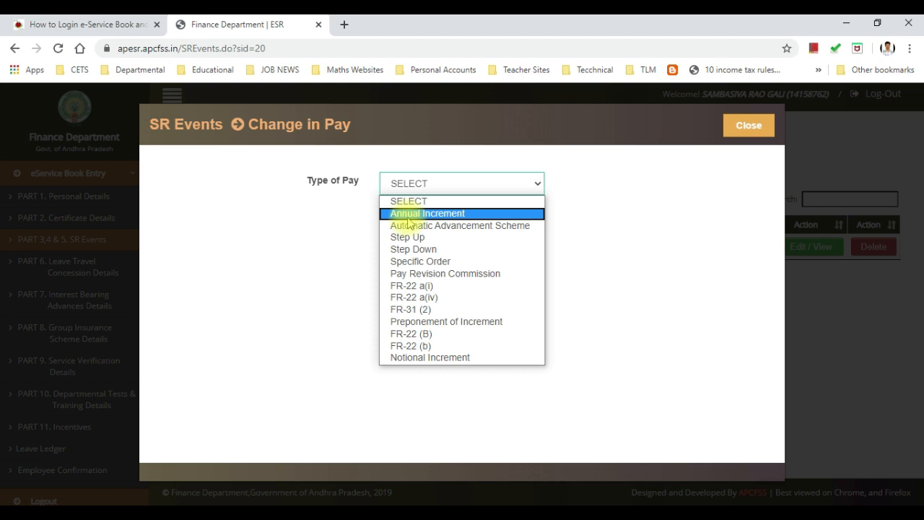
click(409, 216)
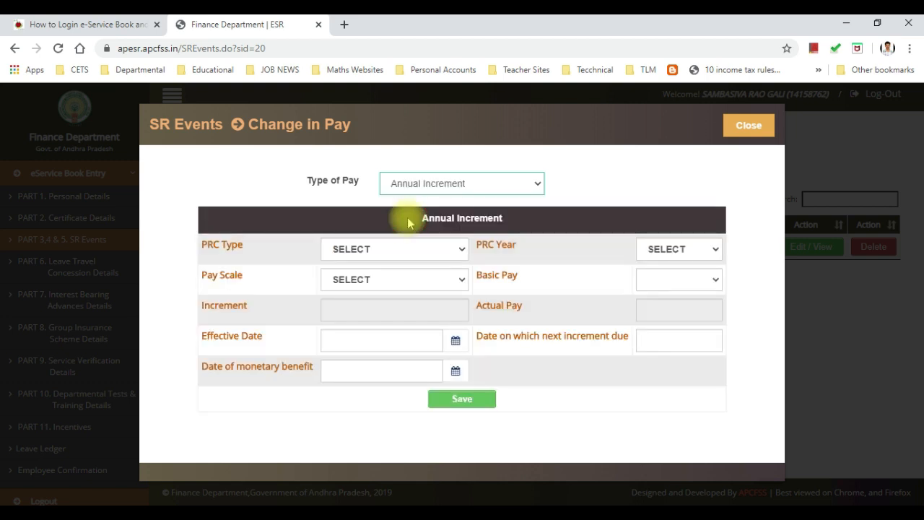
click(408, 249)
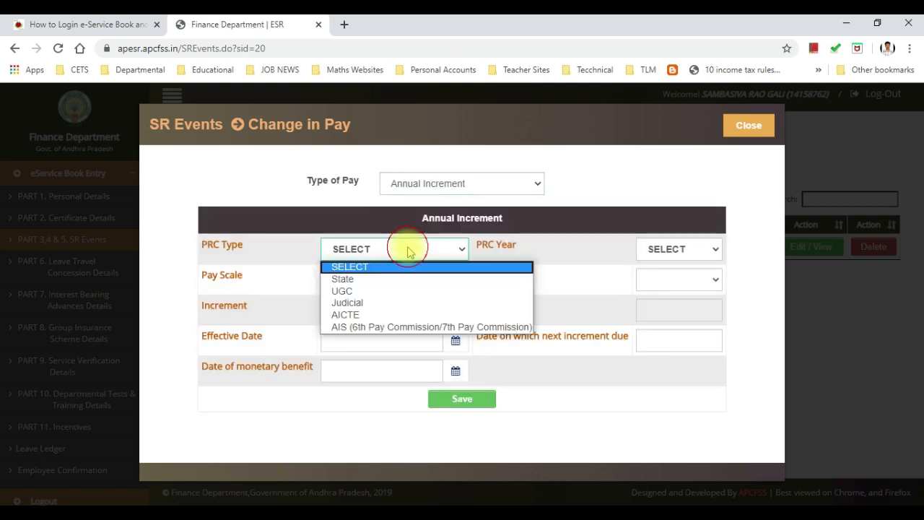
click(367, 281)
click(652, 251)
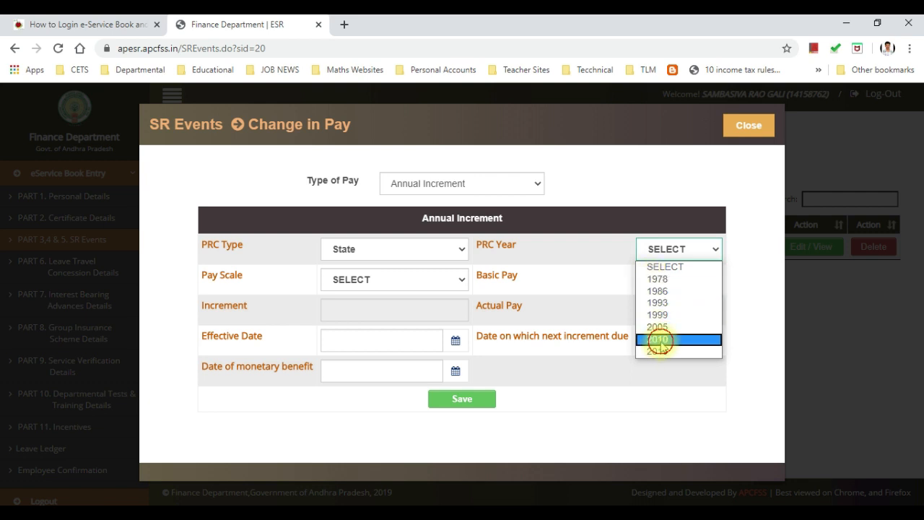
click(659, 339)
click(383, 284)
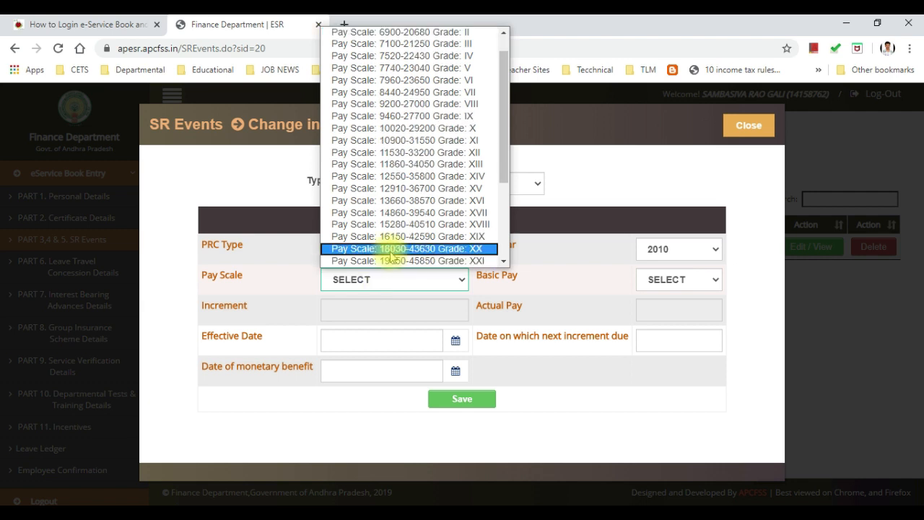
click(385, 217)
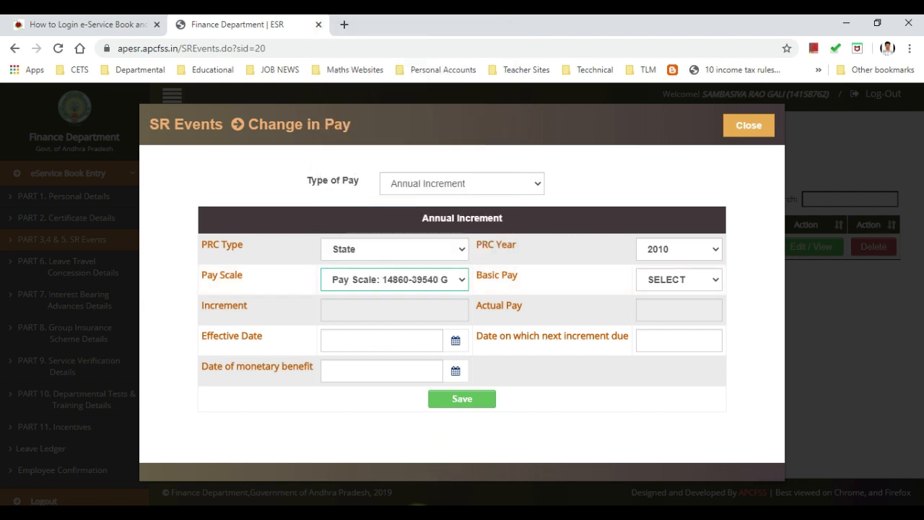
Step: Check the e-SR entry manual PDF in Acrobat, then return to the Change in Pay form
mouse_move(489, 504)
click(526, 465)
scroll(378, 346, up, 5)
scroll(377, 348, down, 5)
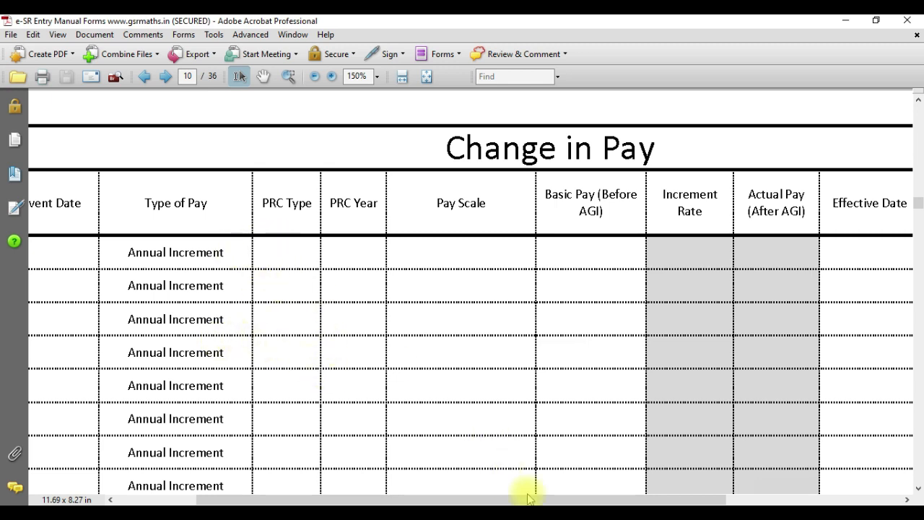
click(469, 514)
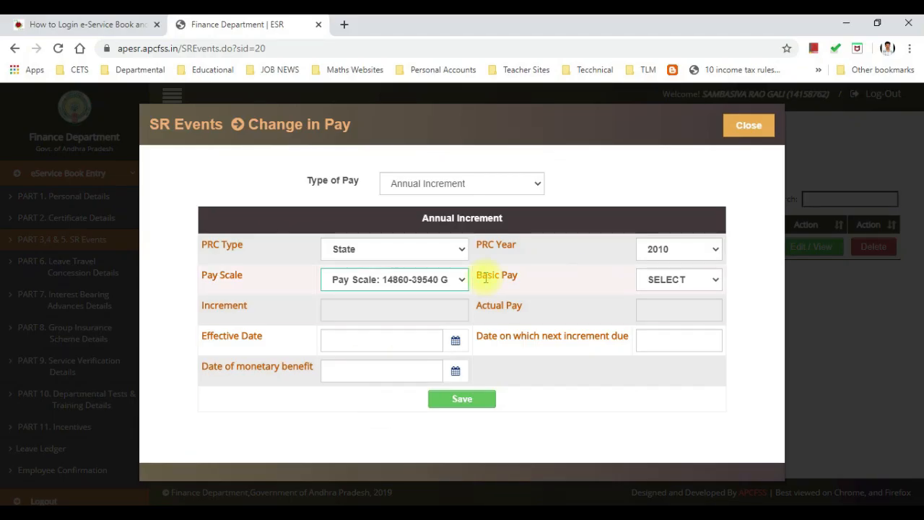
Step: Enter basic pay 15700, dates 01/10/2012 and next increment 01/10/2013, then save
click(646, 280)
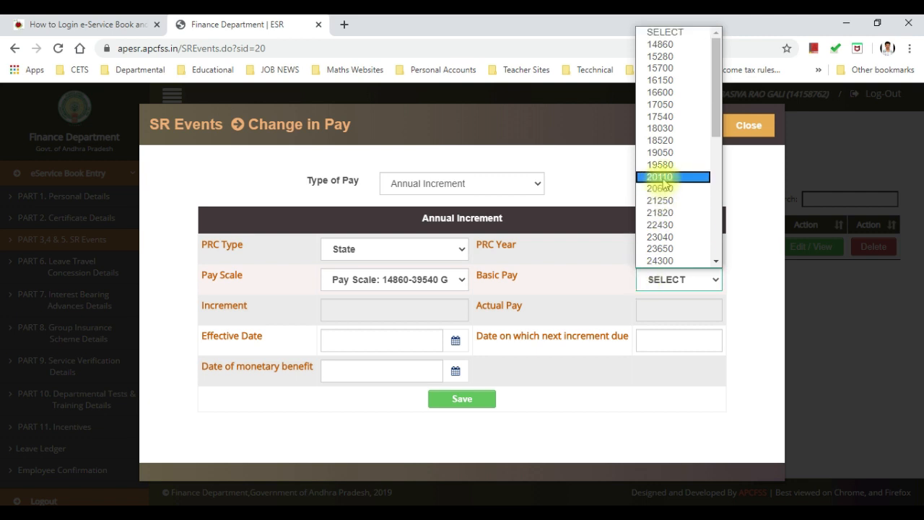
click(686, 70)
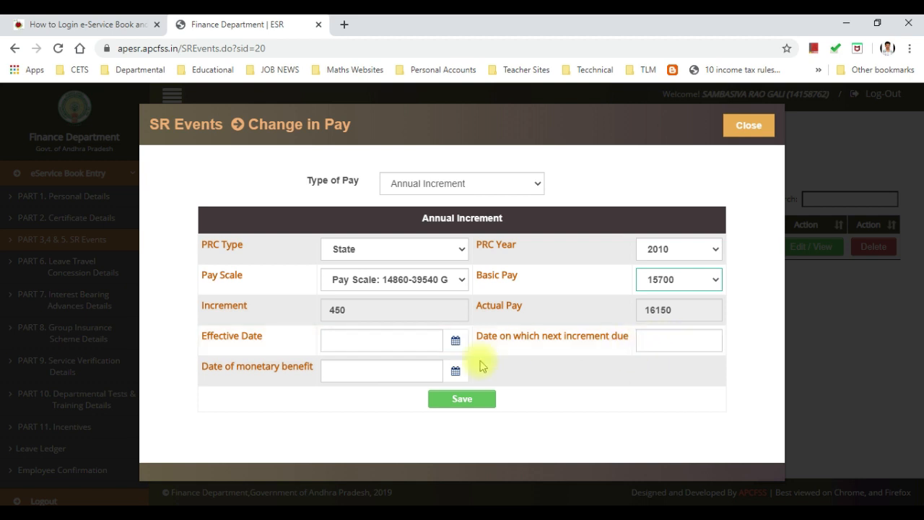
click(851, 495)
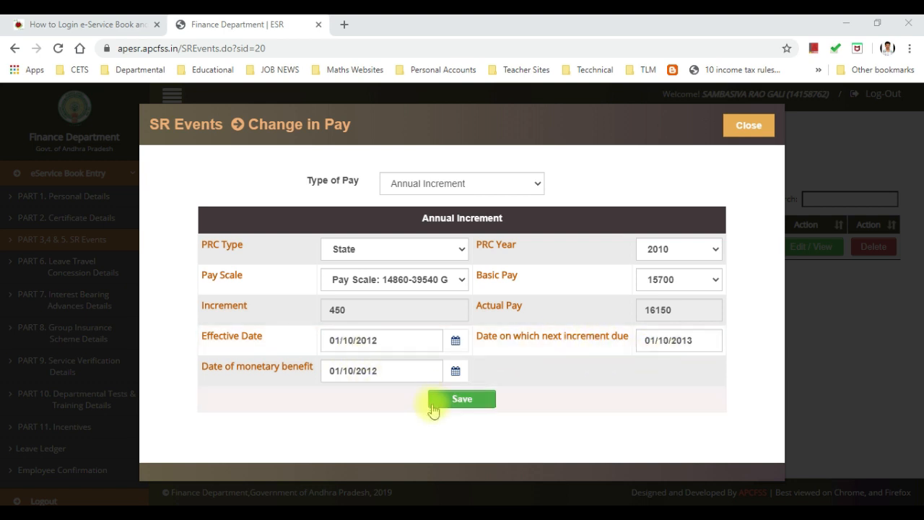
click(461, 400)
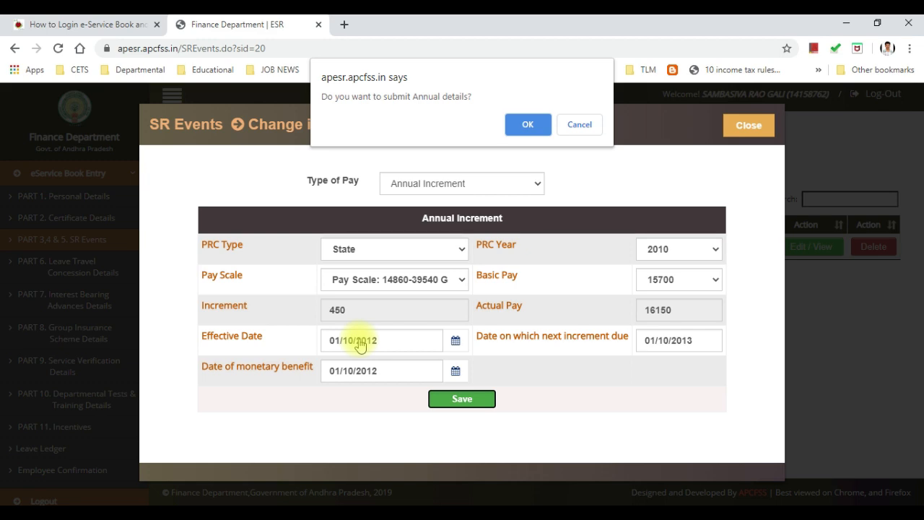
Step: Confirm the submission and close the success message, glancing at event names and calendar unchanged
click(527, 125)
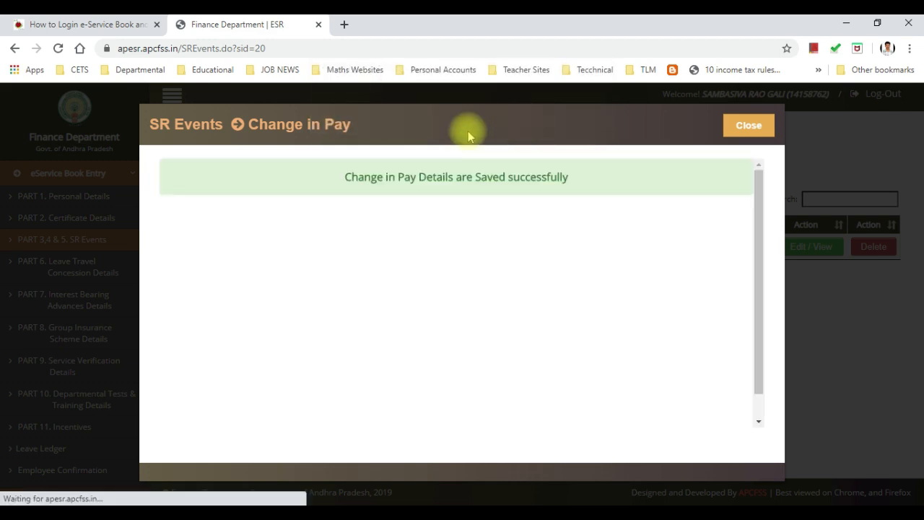
click(744, 125)
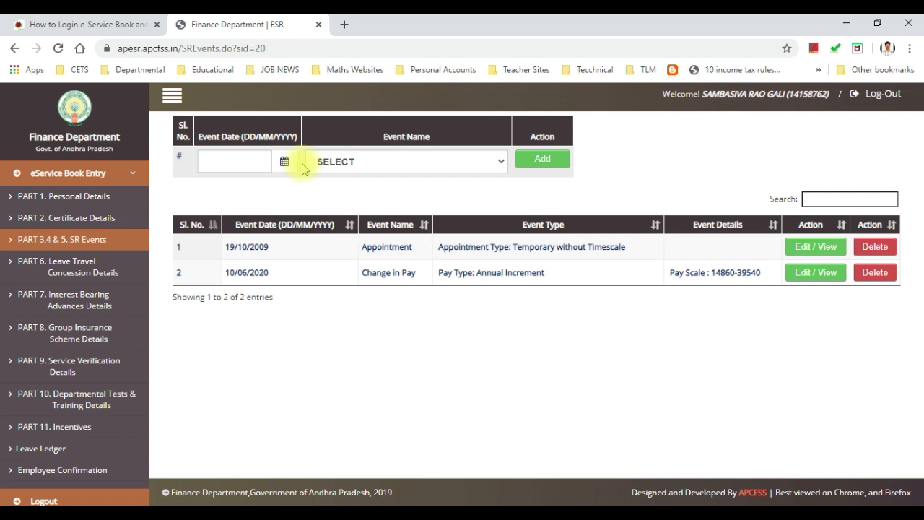
click(380, 163)
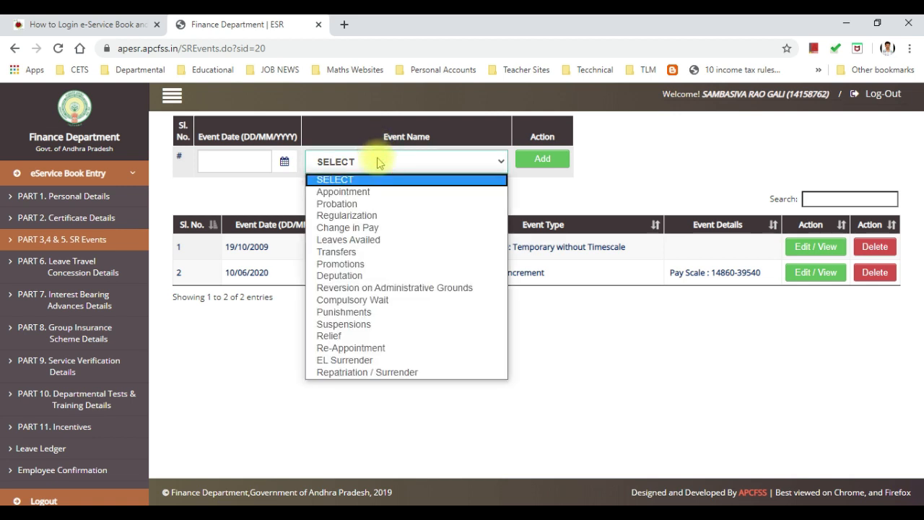
click(379, 163)
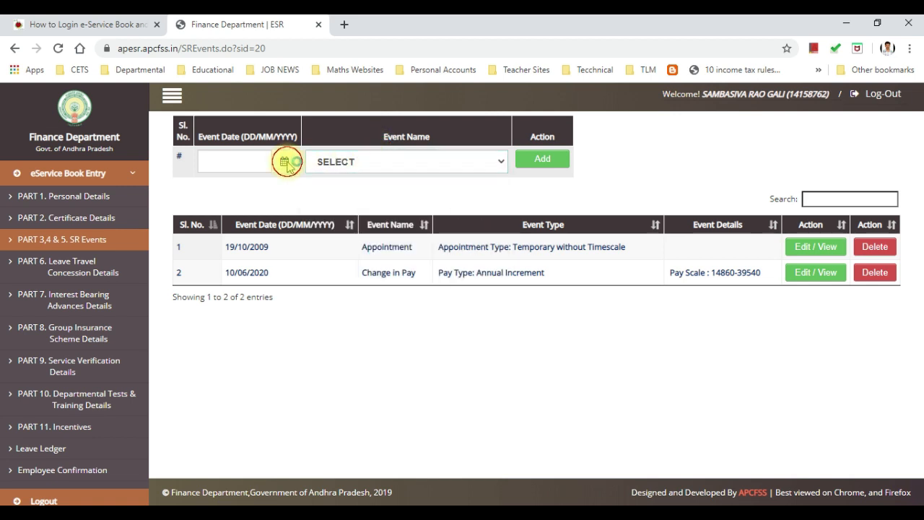
click(284, 161)
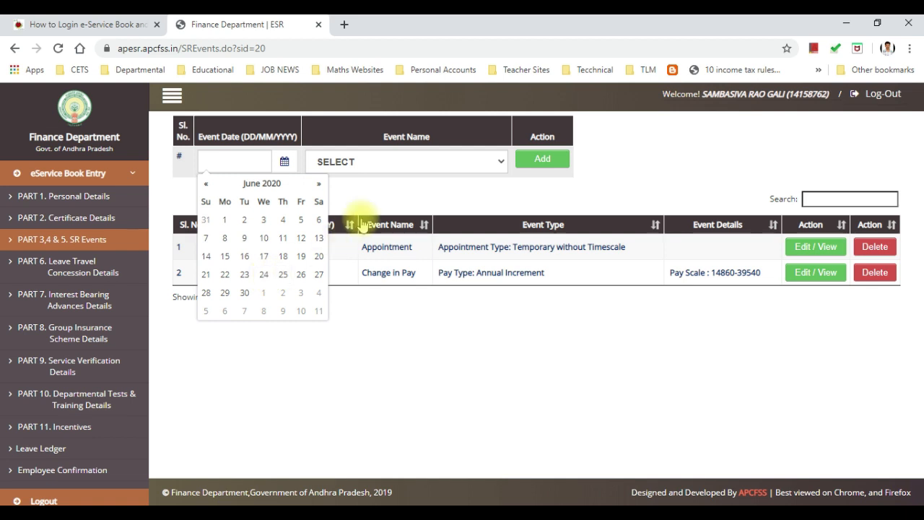
click(402, 163)
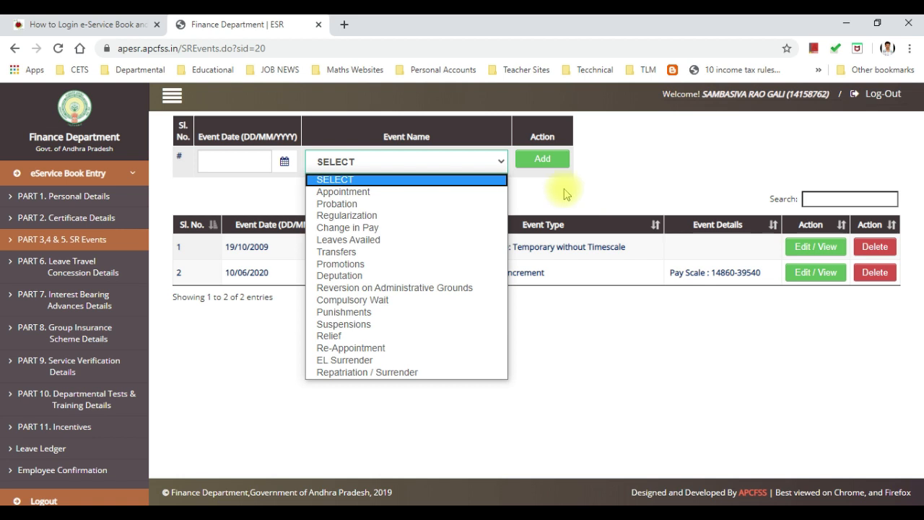
click(192, 351)
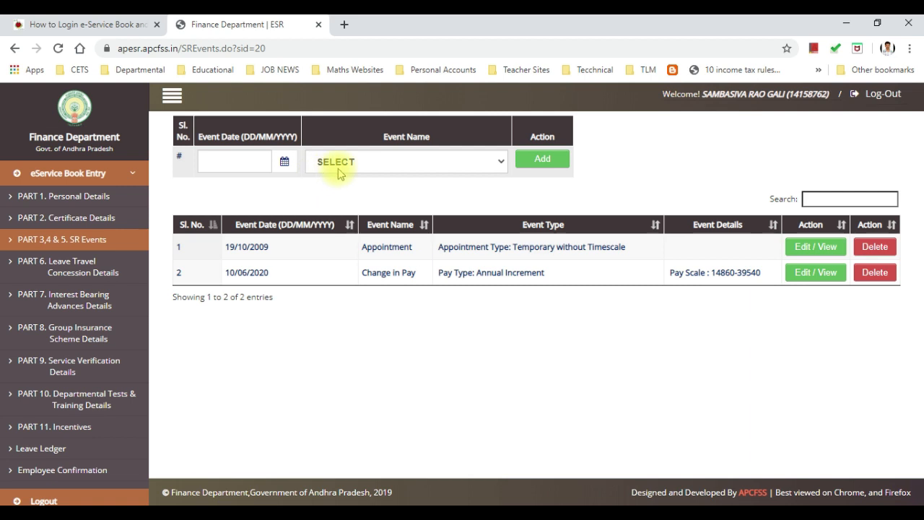
Step: Add another Change in Pay event dated 03/06/2020
click(284, 161)
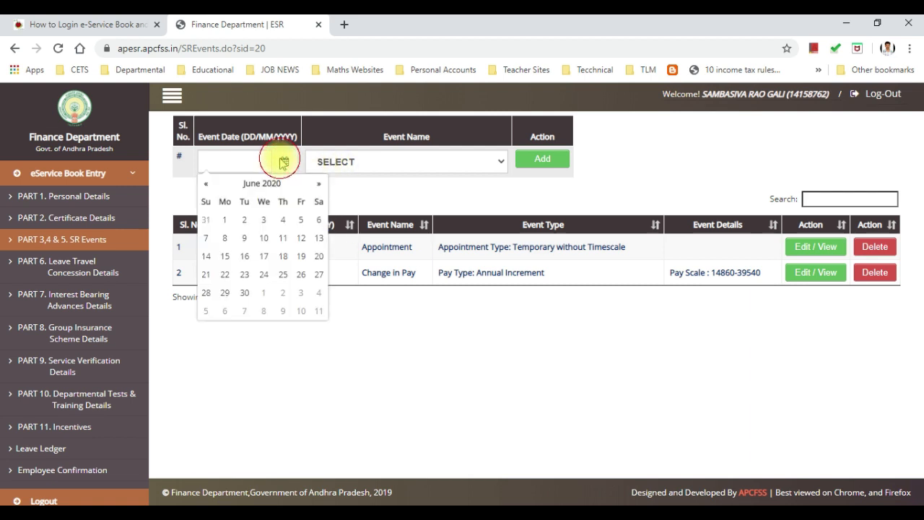
click(264, 219)
click(406, 161)
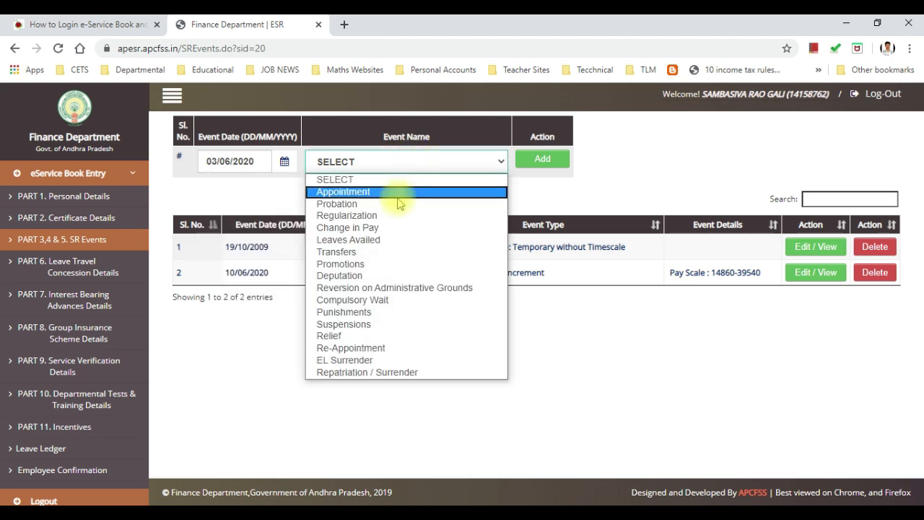
click(387, 228)
click(558, 160)
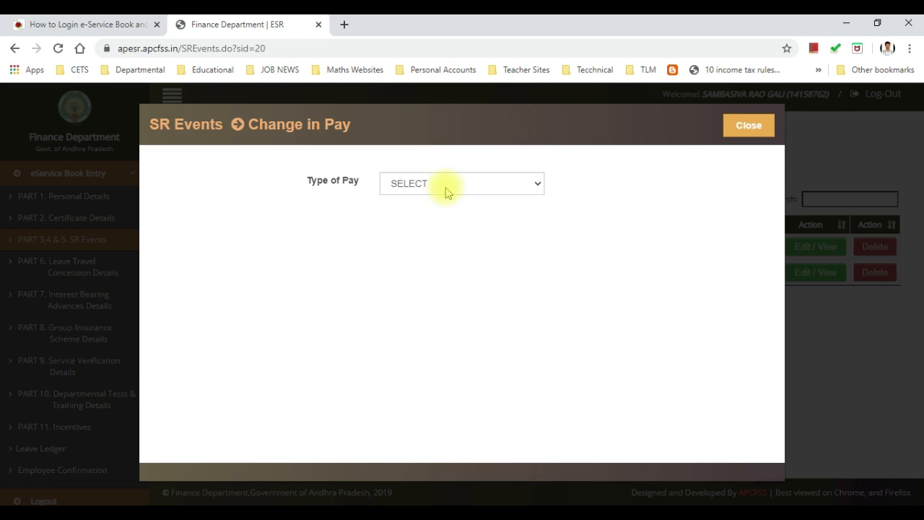
Step: Choose Automatic Advancement Scheme as the Type of Pay and view the automatic advance types
click(444, 188)
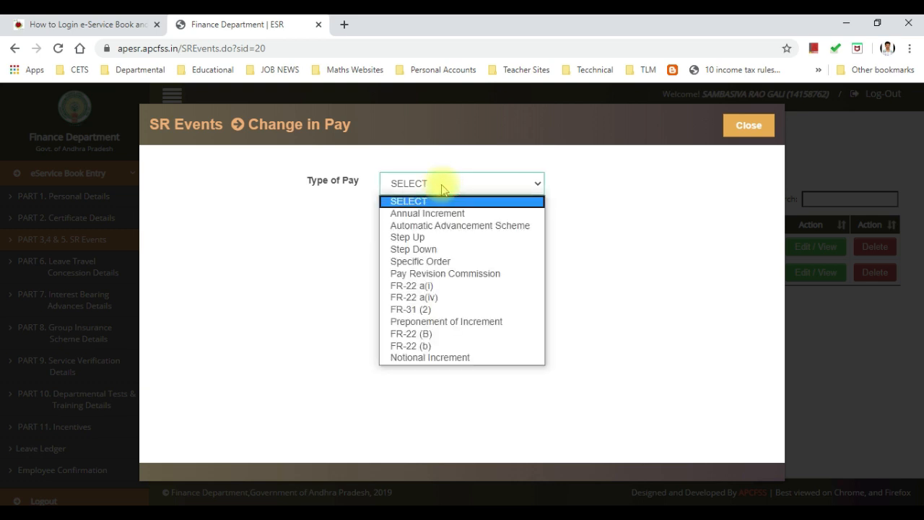
click(441, 225)
scroll(340, 245, down, 1)
scroll(336, 248, up, 1)
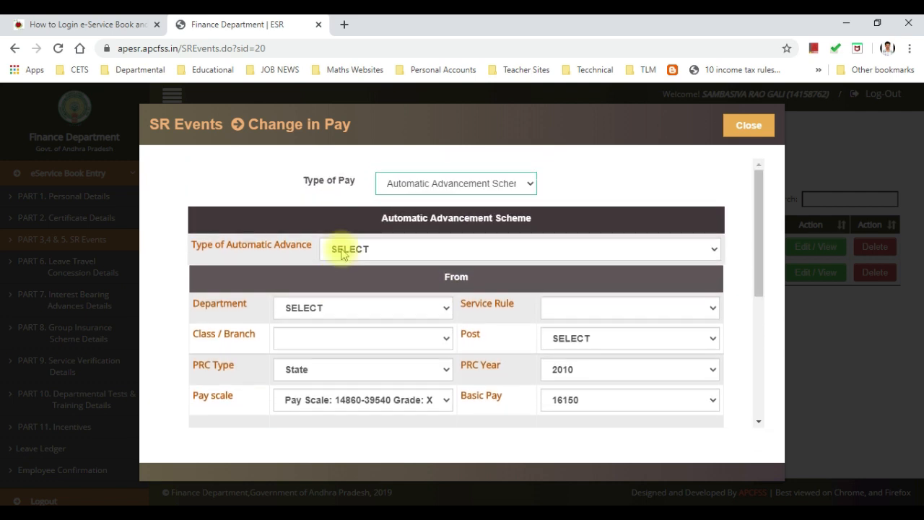
click(379, 249)
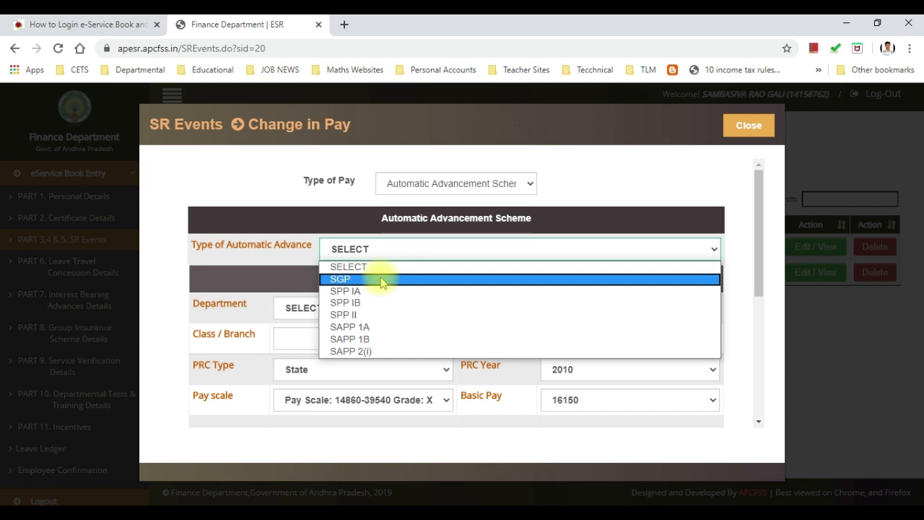
click(382, 281)
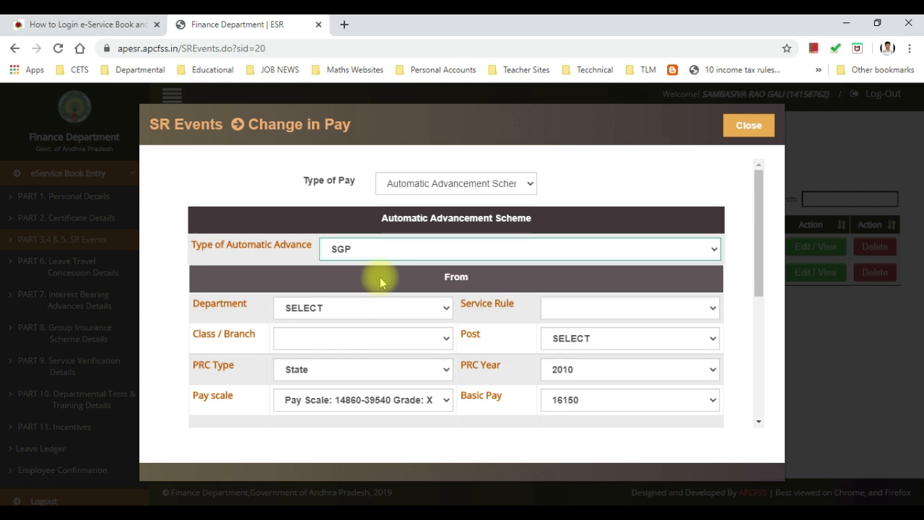
click(377, 247)
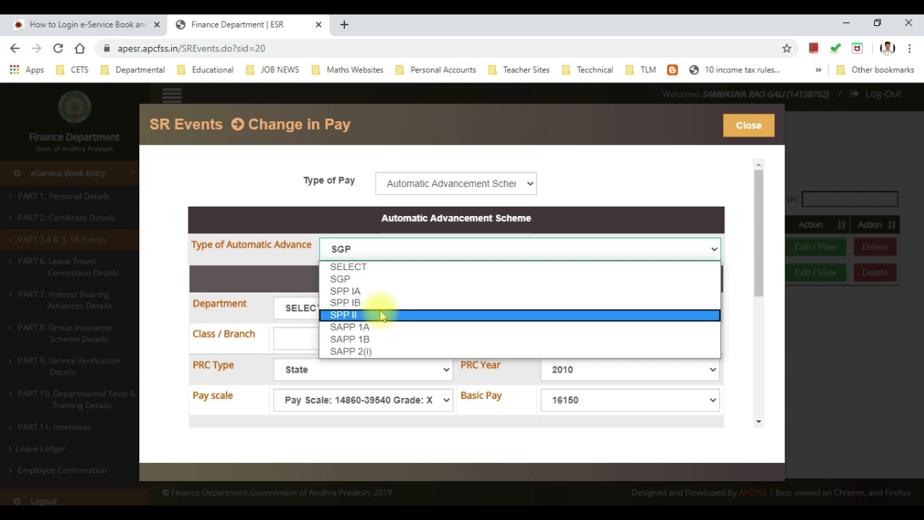
click(363, 280)
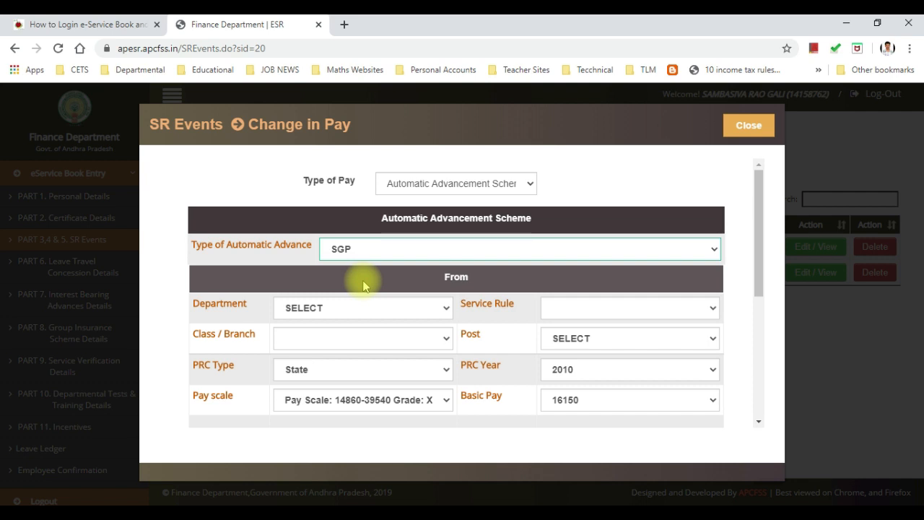
scroll(362, 286, down, 1)
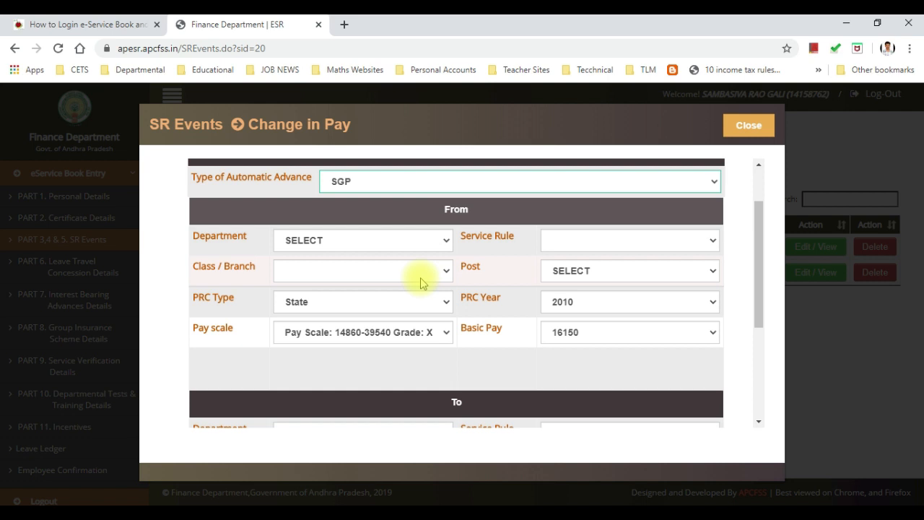
click(589, 332)
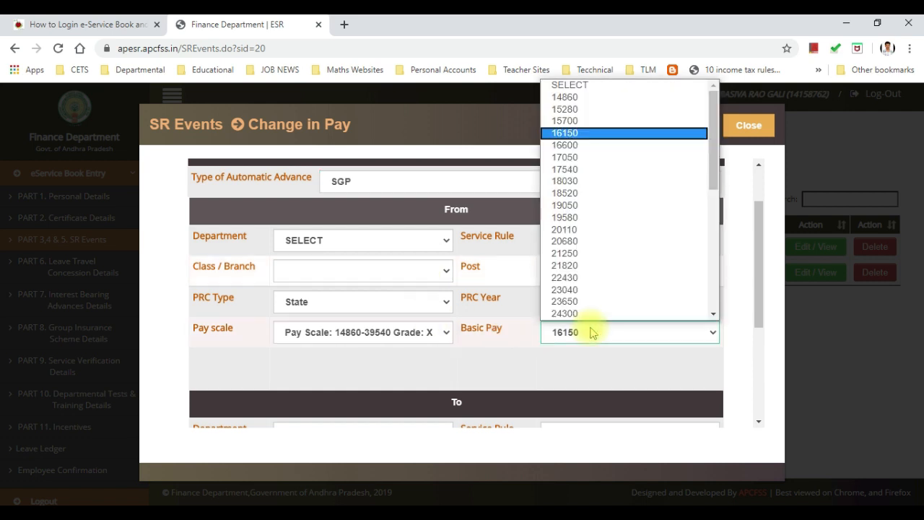
click(590, 332)
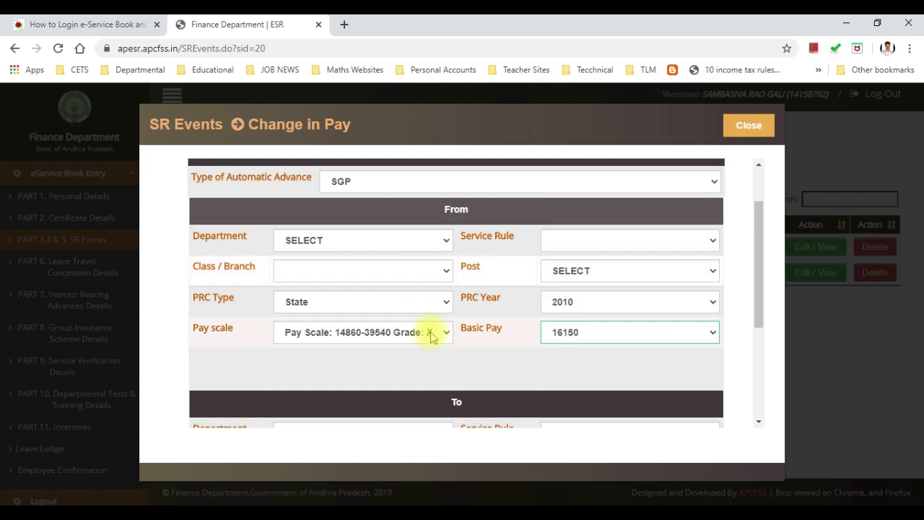
scroll(431, 336, down, 2)
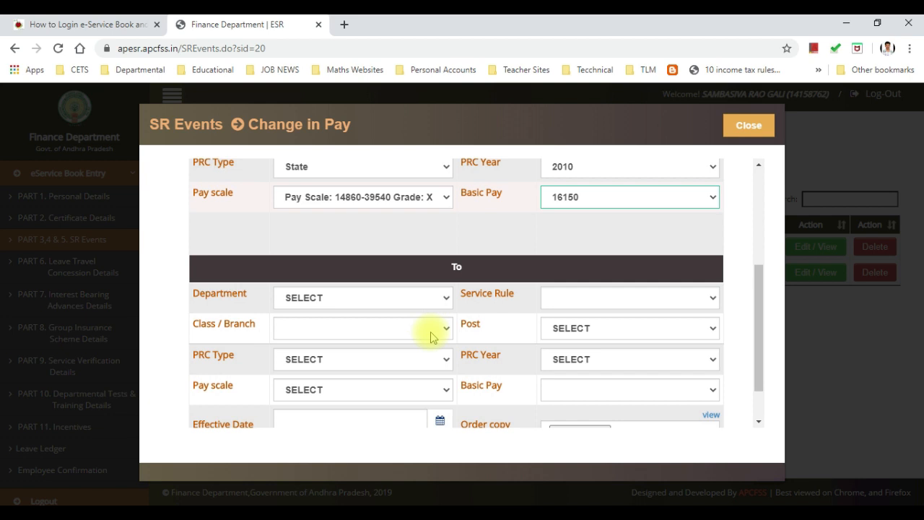
scroll(431, 336, down, 1)
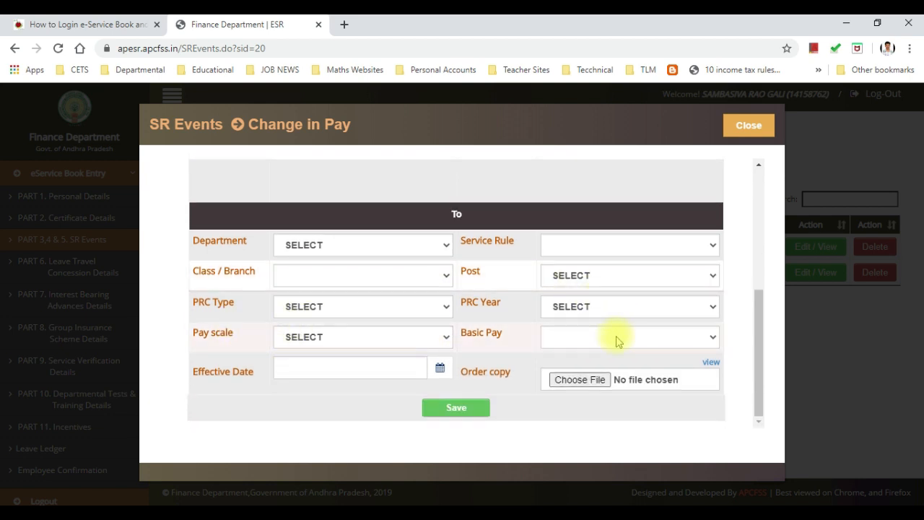
scroll(463, 350, up, 3)
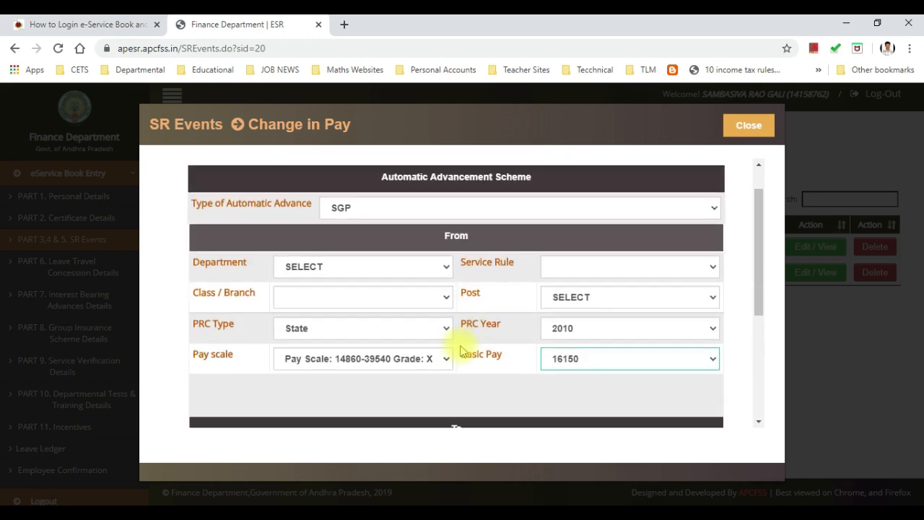
scroll(433, 343, down, 1)
scroll(402, 332, up, 2)
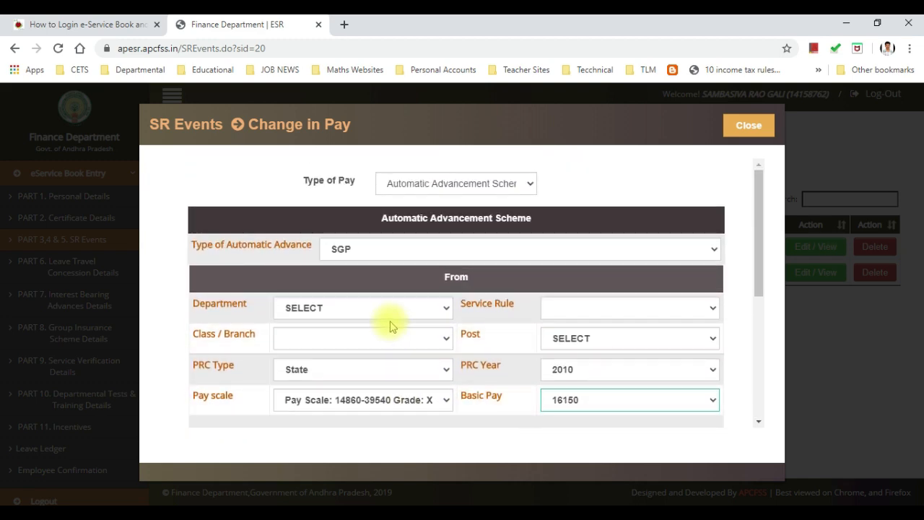
Step: Set the From department to ESE02-SCHOOL EDUCATION DEPARTMENT, service rule ESE02S02, and class CLASS-I
click(388, 308)
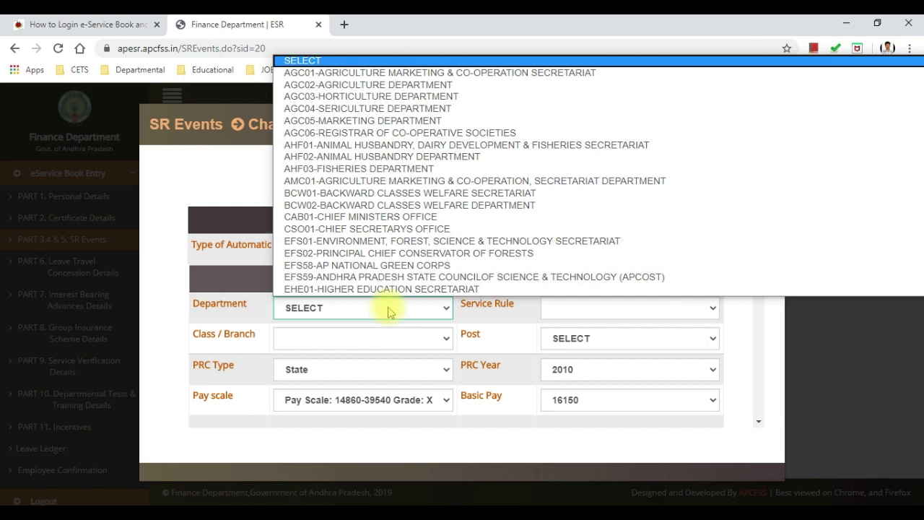
text(es)
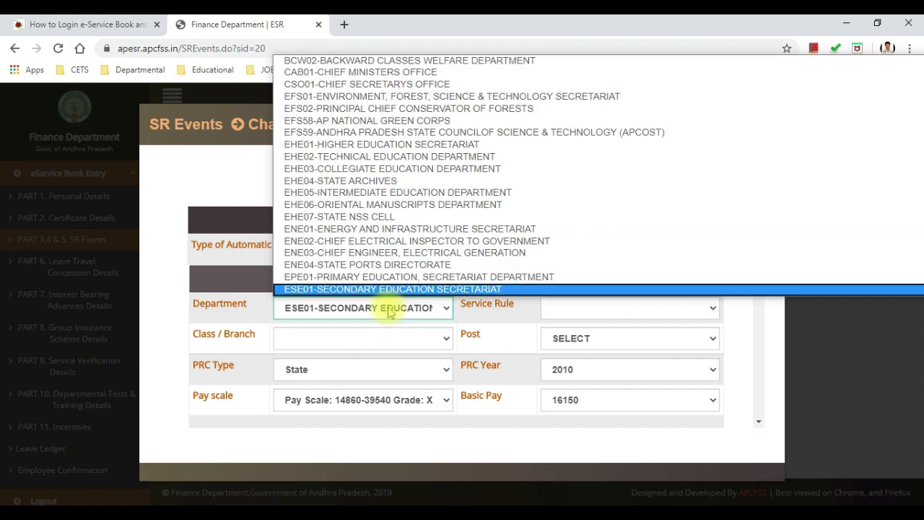
key(Down)
key(Down)
key(Down)
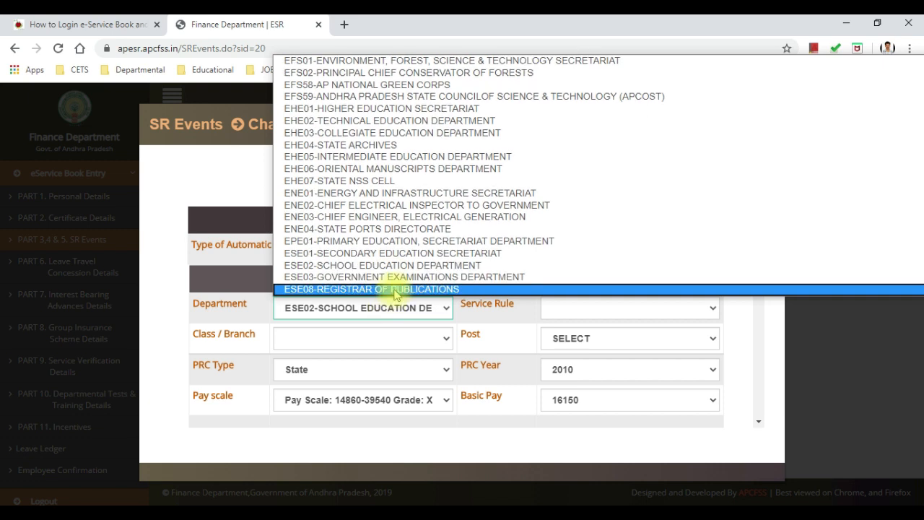
click(387, 267)
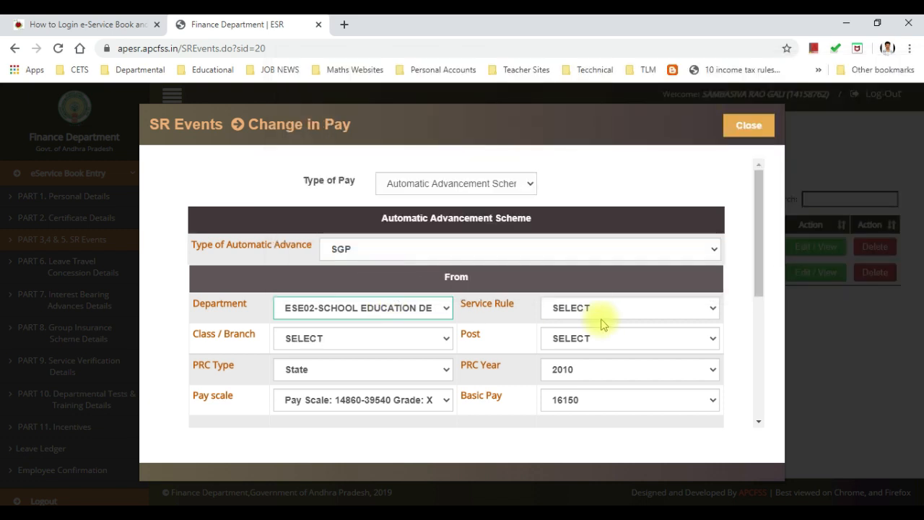
click(592, 309)
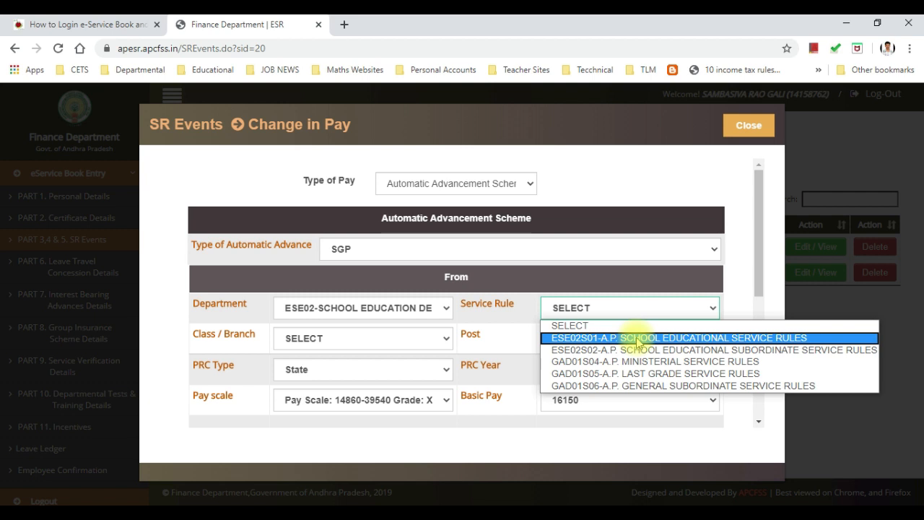
click(581, 350)
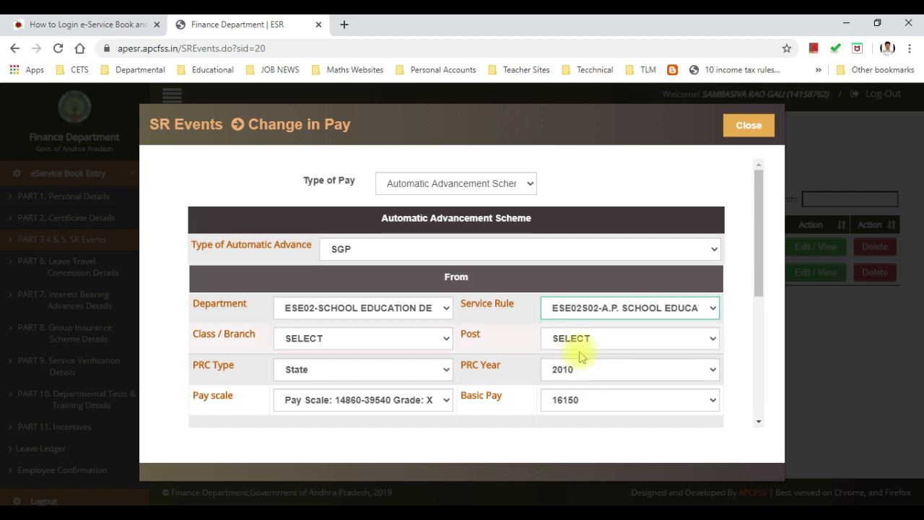
click(361, 340)
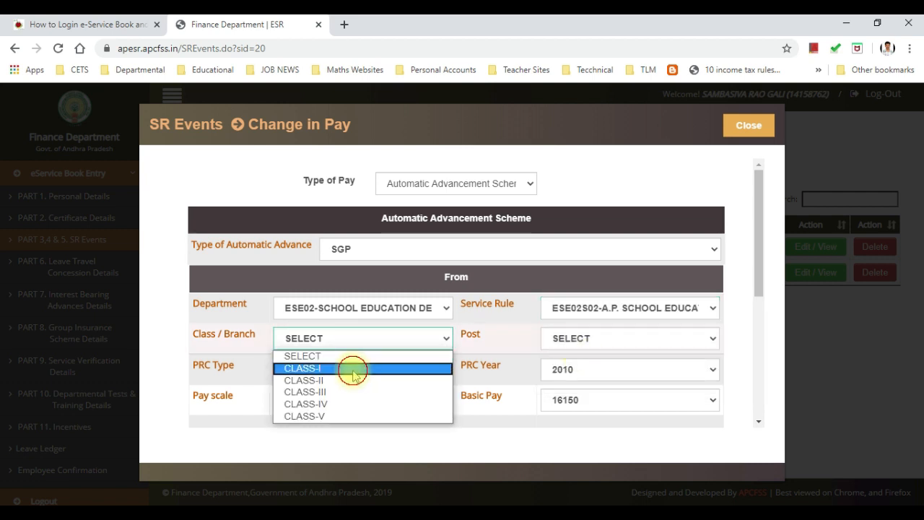
click(354, 369)
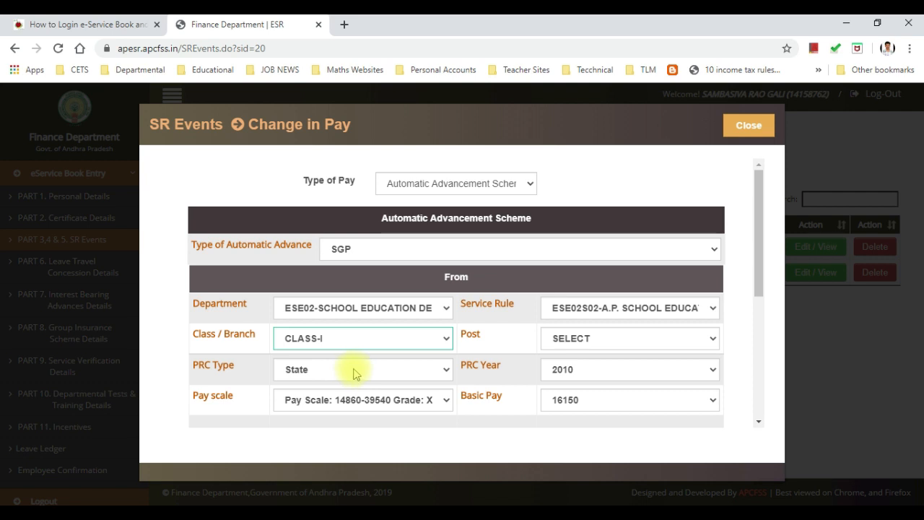
click(365, 340)
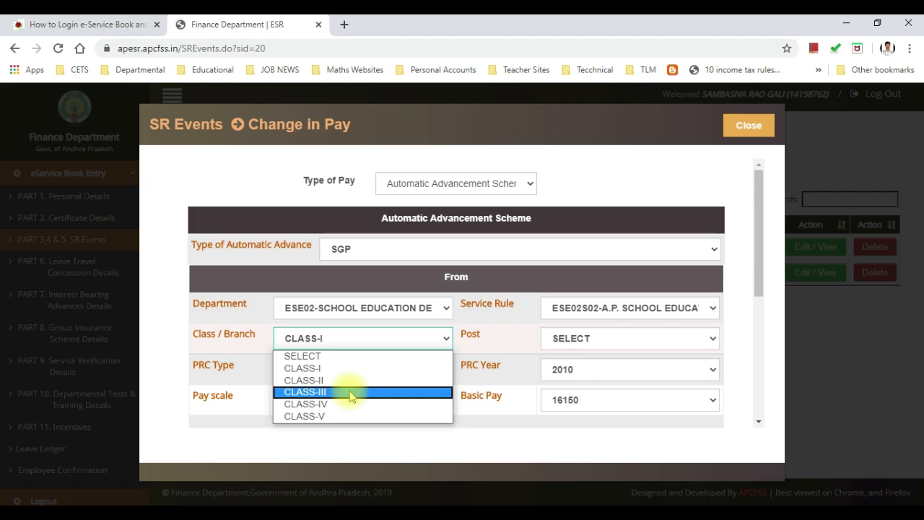
Step: Choose School Assistants (Mathematics) as the From post
click(571, 337)
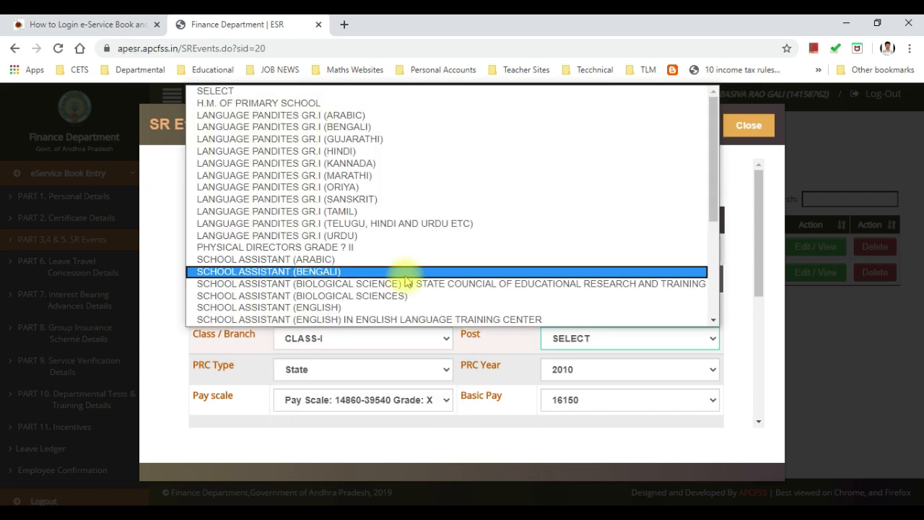
scroll(406, 281, down, 2)
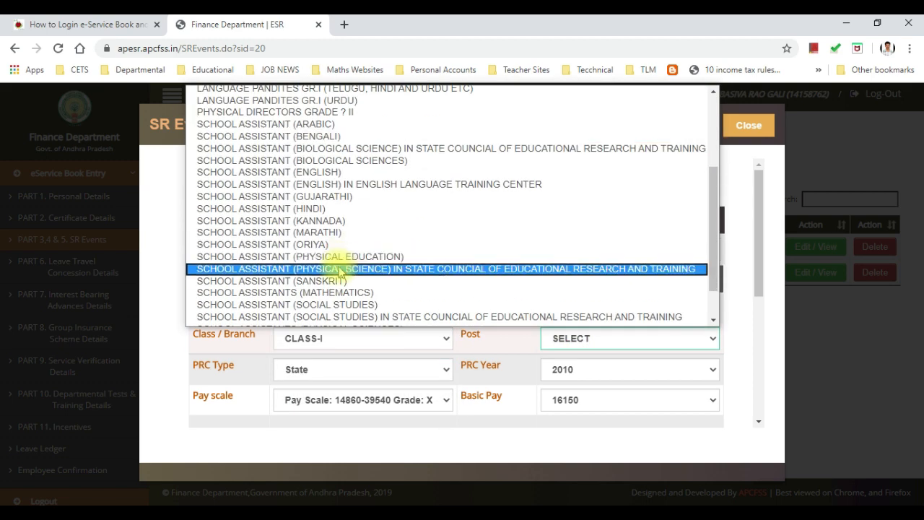
click(339, 293)
scroll(392, 293, down, 1)
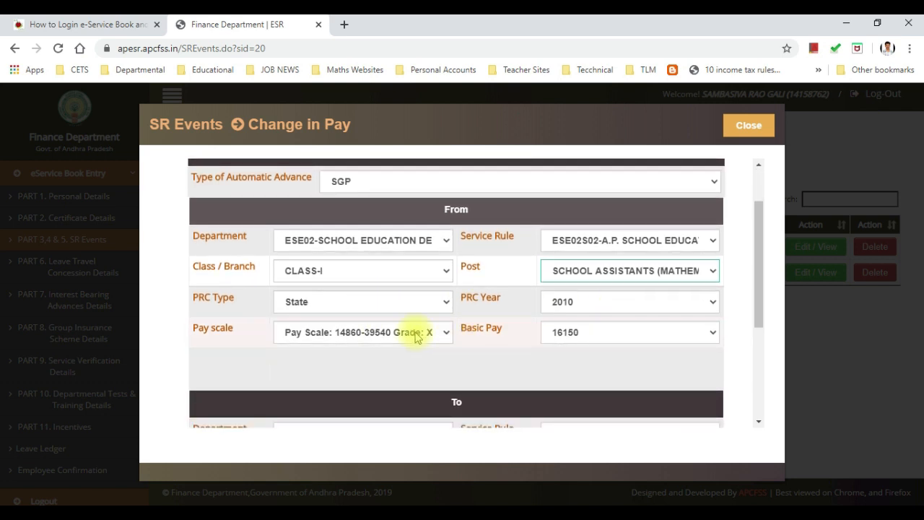
Step: Set the From basic pay to 35800 after consulting the reference PDF in Acrobat
click(586, 333)
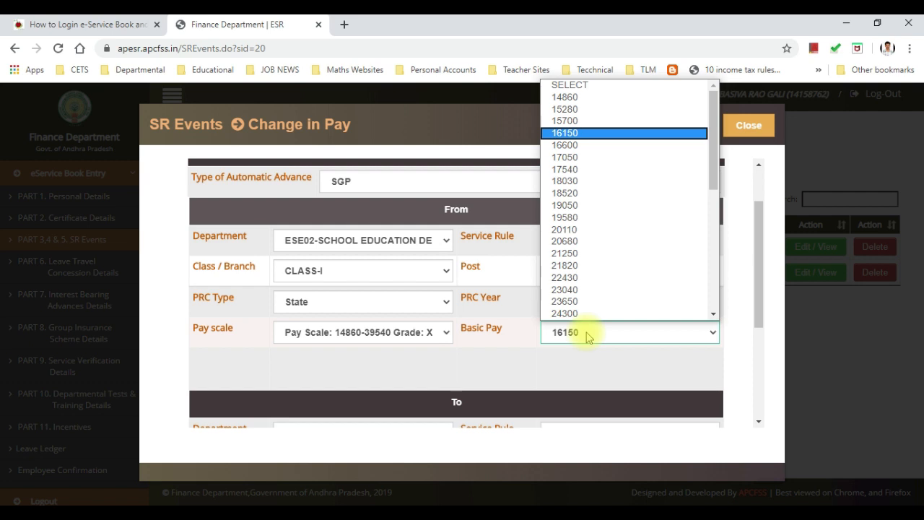
scroll(593, 259, down, 1)
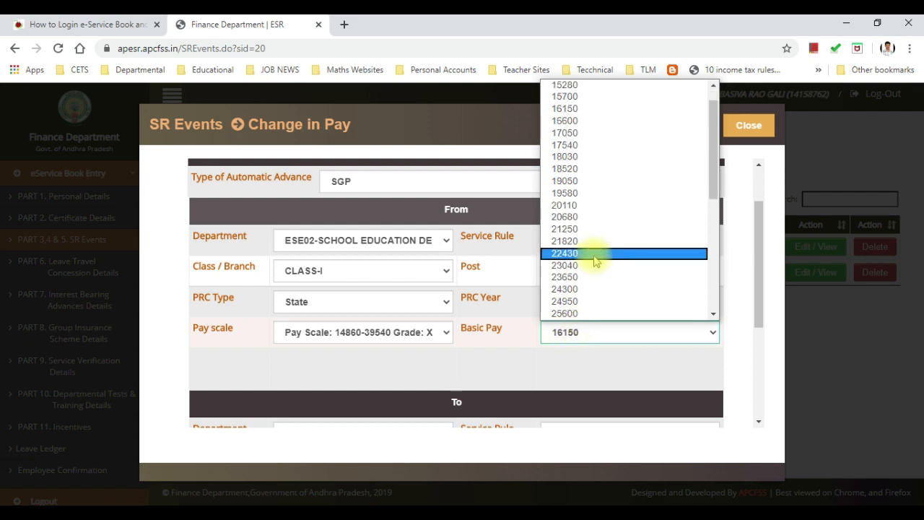
scroll(599, 268, down, 4)
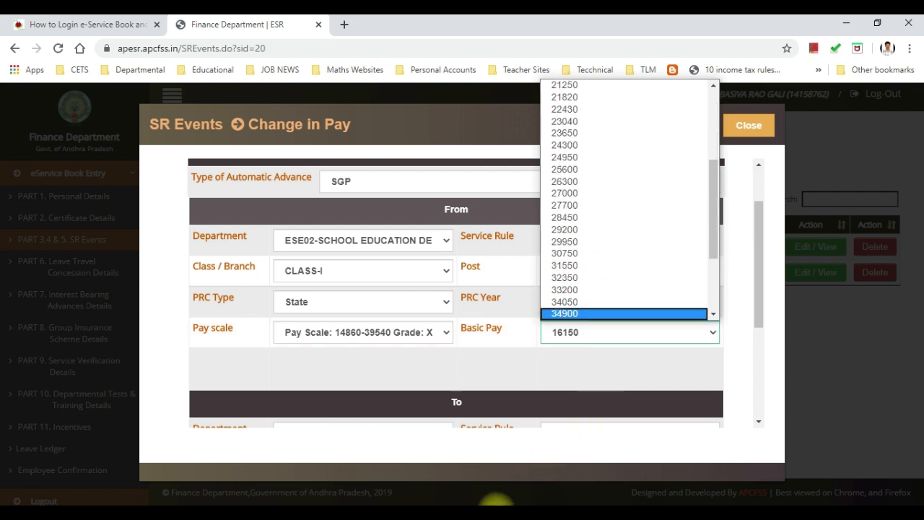
click(483, 514)
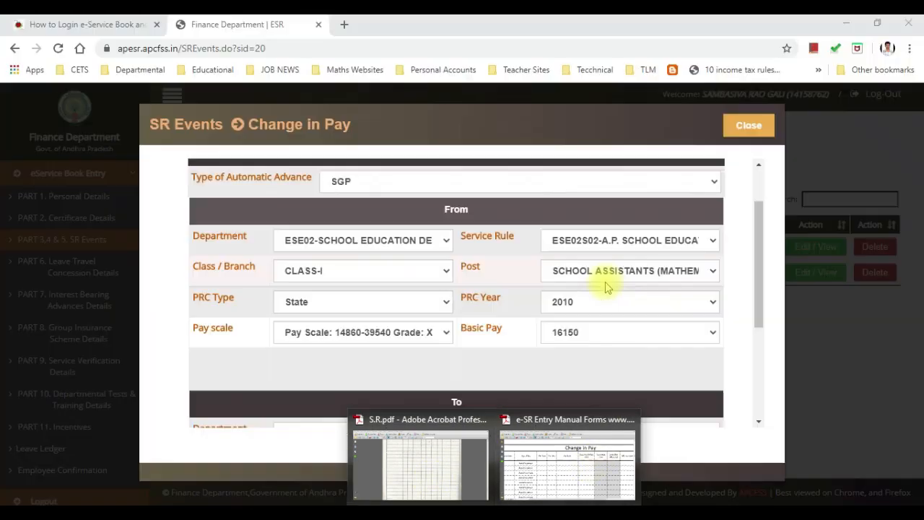
click(605, 278)
click(562, 513)
click(561, 513)
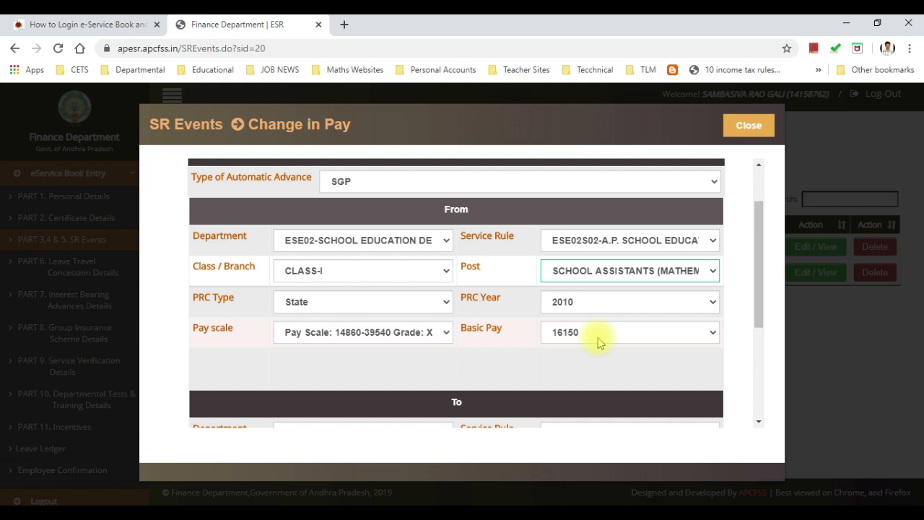
click(598, 335)
scroll(592, 303, down, 1)
scroll(589, 303, down, 5)
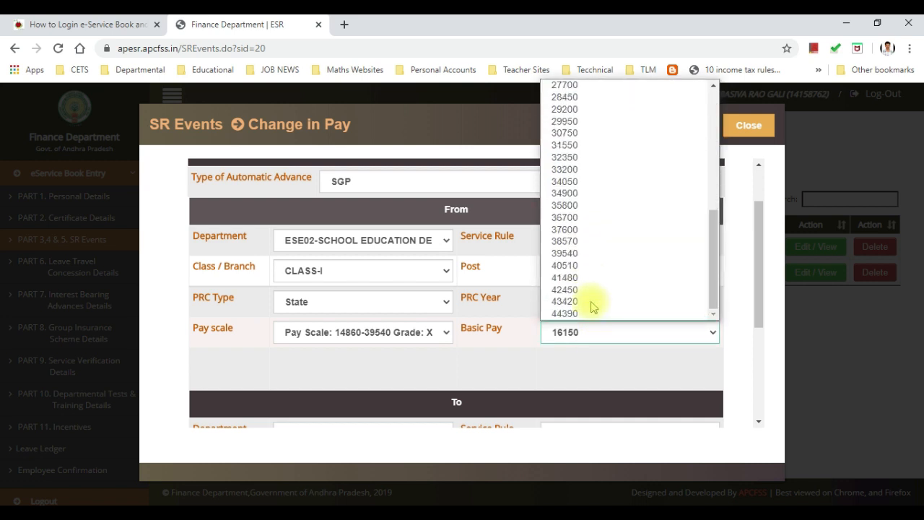
click(570, 205)
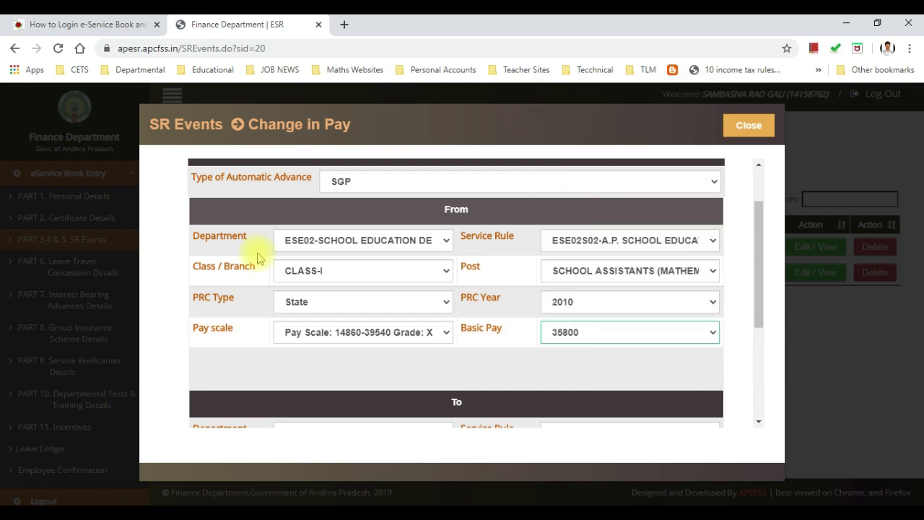
scroll(289, 309, down, 1)
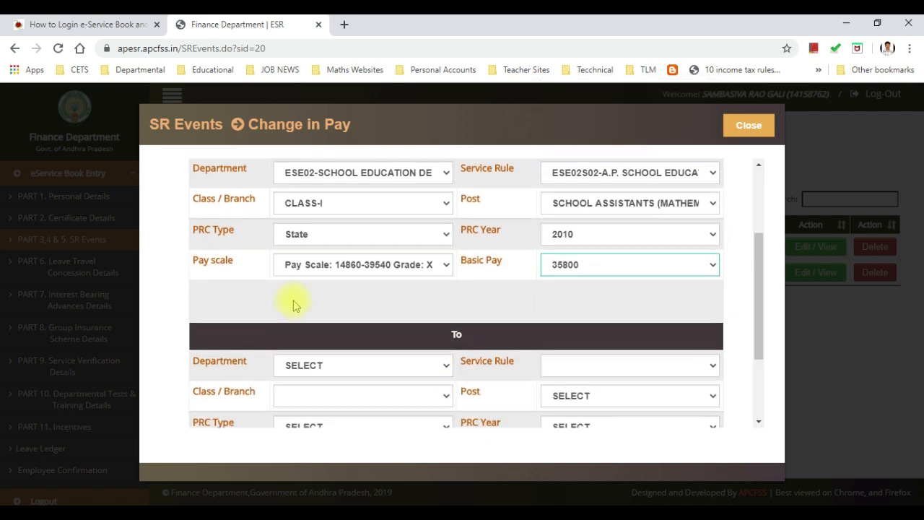
Step: Set the To section's PRC Type to State and PRC Year to 2015
scroll(315, 286, down, 1)
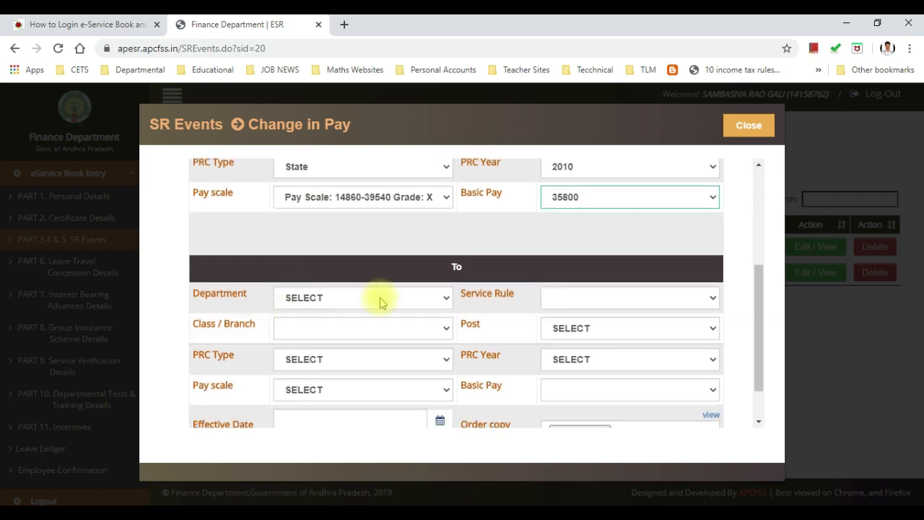
scroll(316, 285, down, 1)
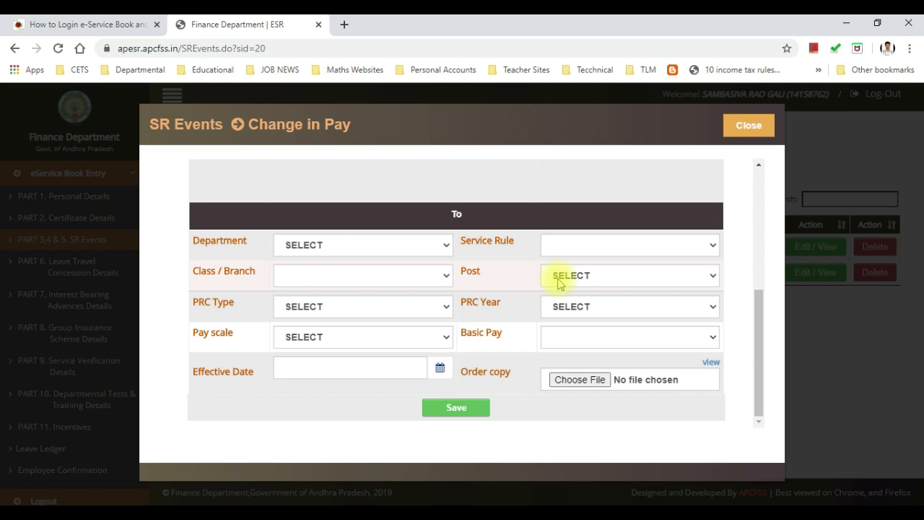
click(381, 307)
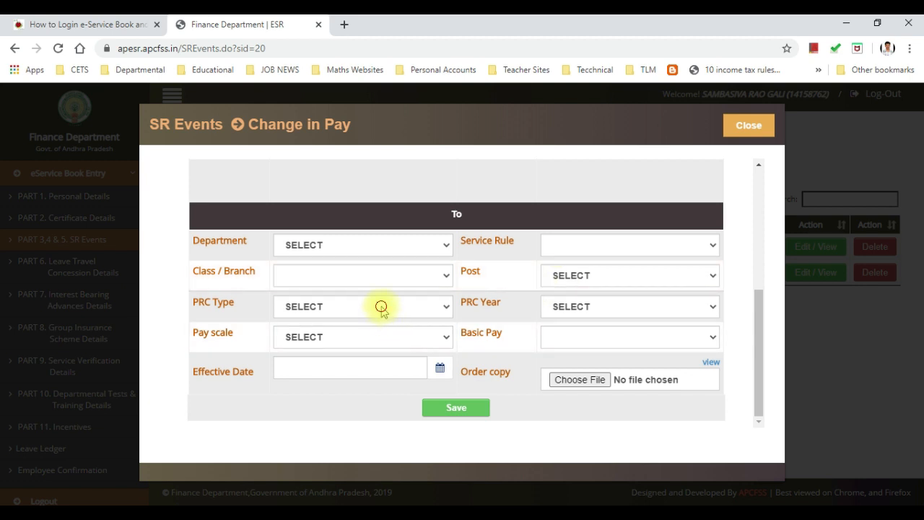
click(381, 306)
click(381, 307)
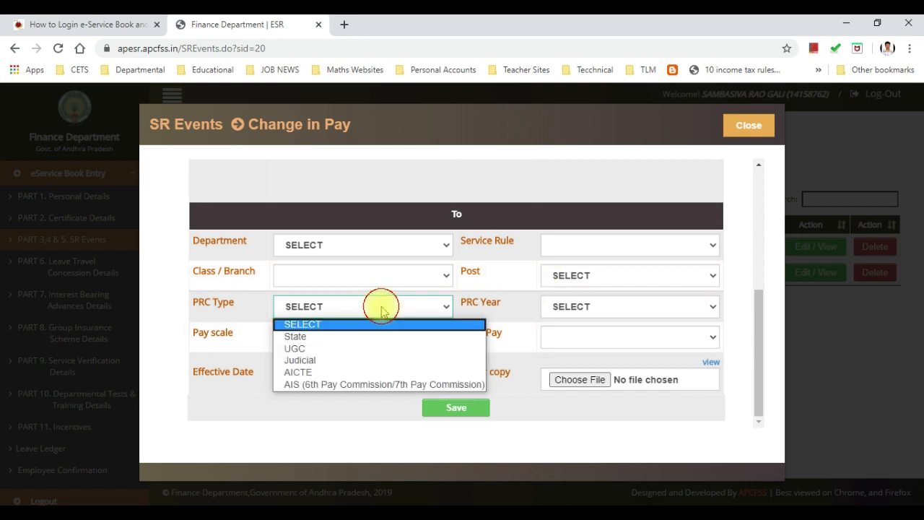
click(606, 307)
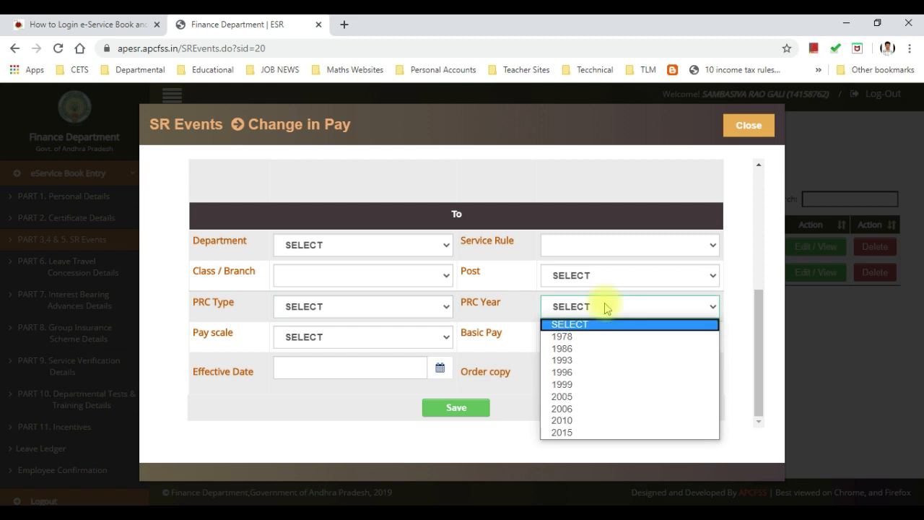
click(606, 307)
click(382, 335)
click(382, 334)
click(376, 309)
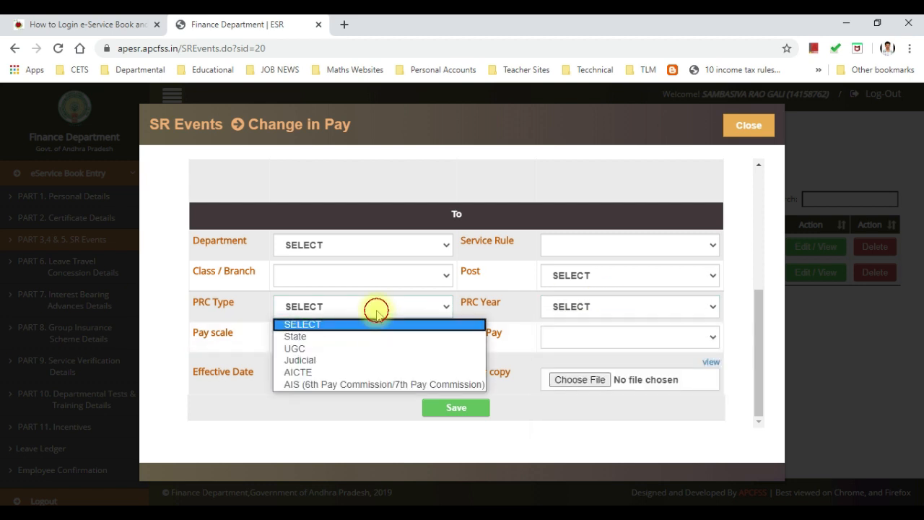
click(362, 337)
click(567, 309)
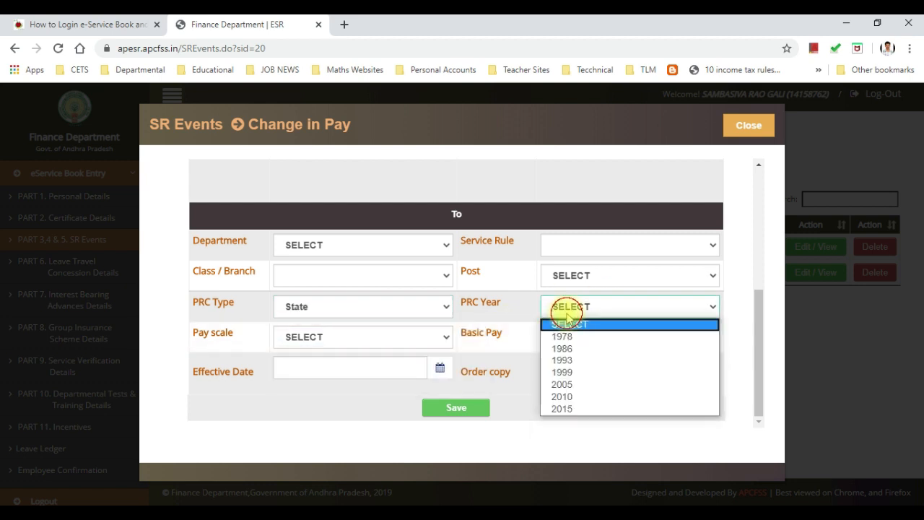
click(573, 397)
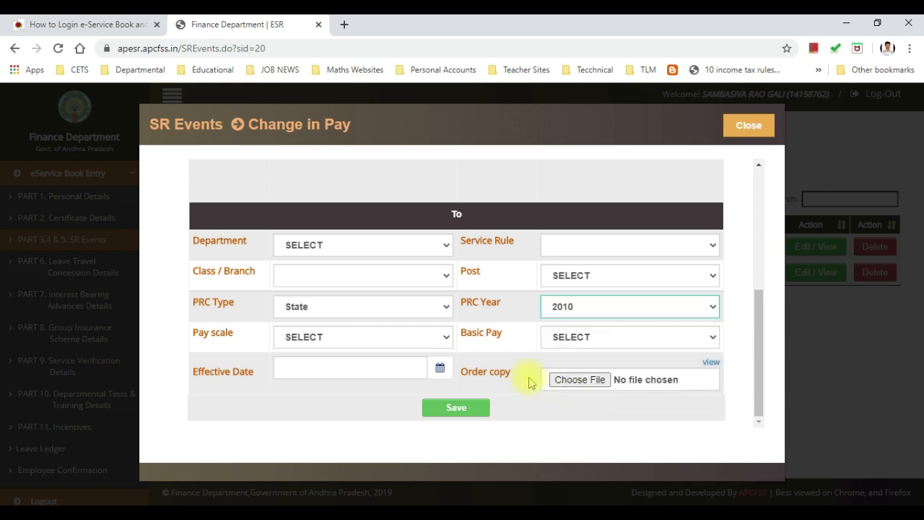
click(584, 306)
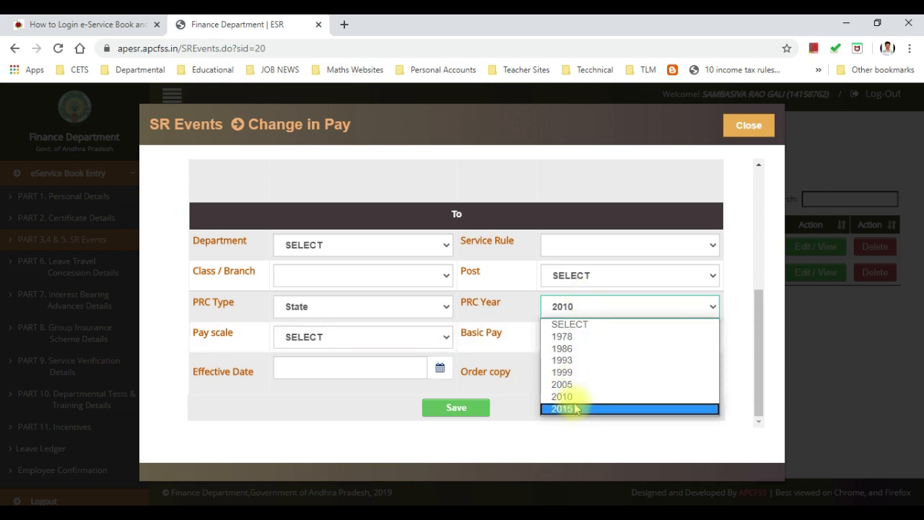
click(574, 407)
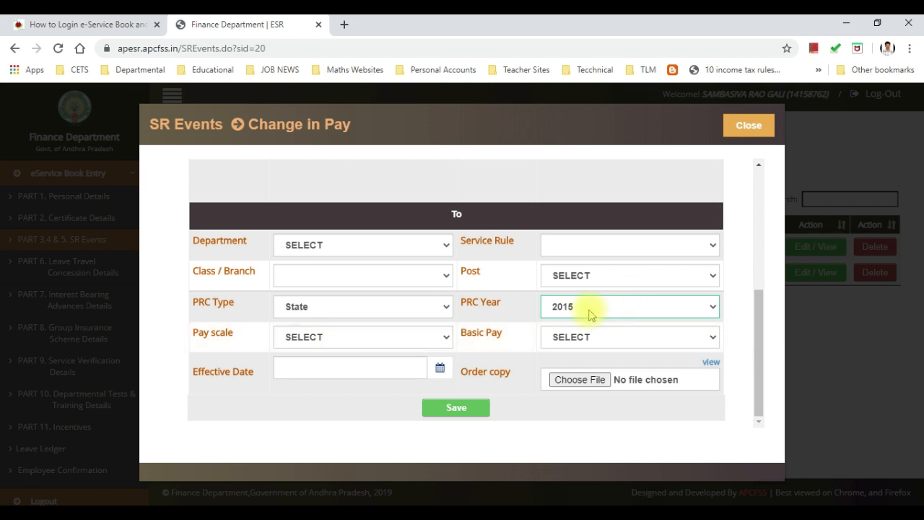
click(377, 336)
scroll(374, 318, down, 1)
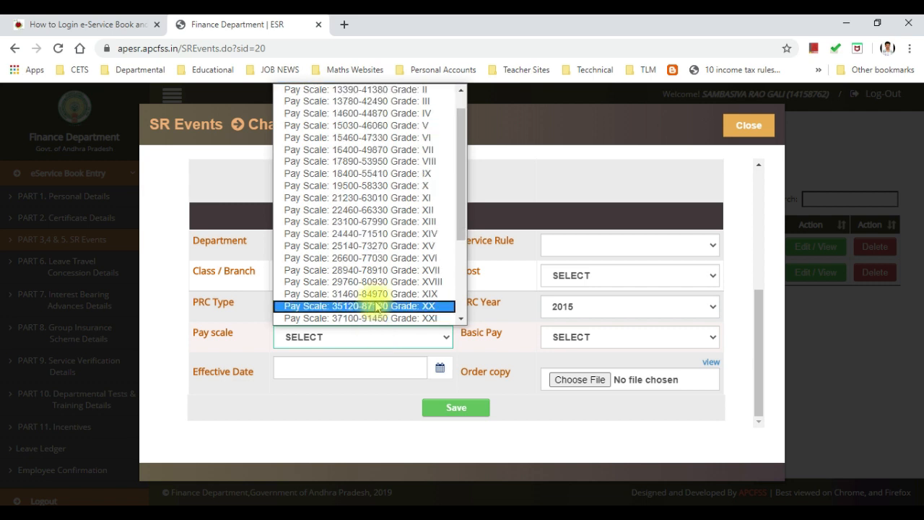
click(372, 282)
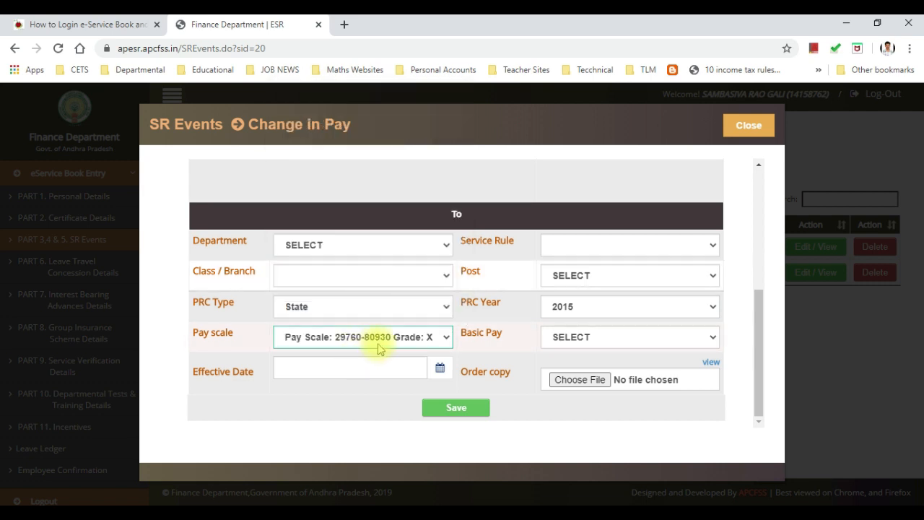
click(598, 339)
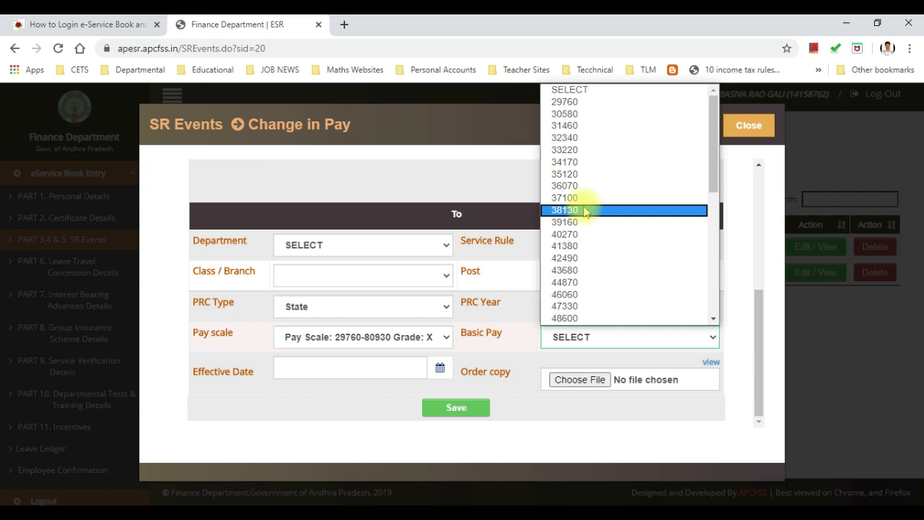
click(583, 199)
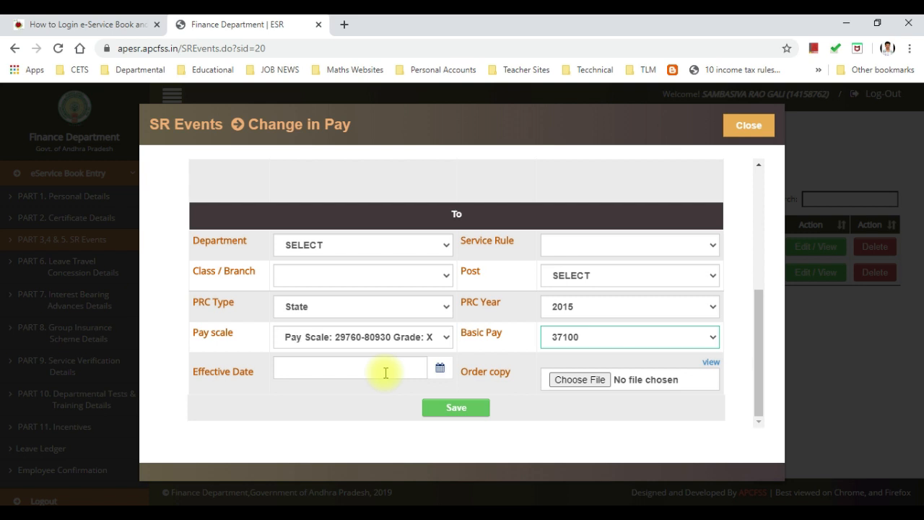
Step: Pick 19/10/2015 as the To section's effective date from the calendar
click(440, 367)
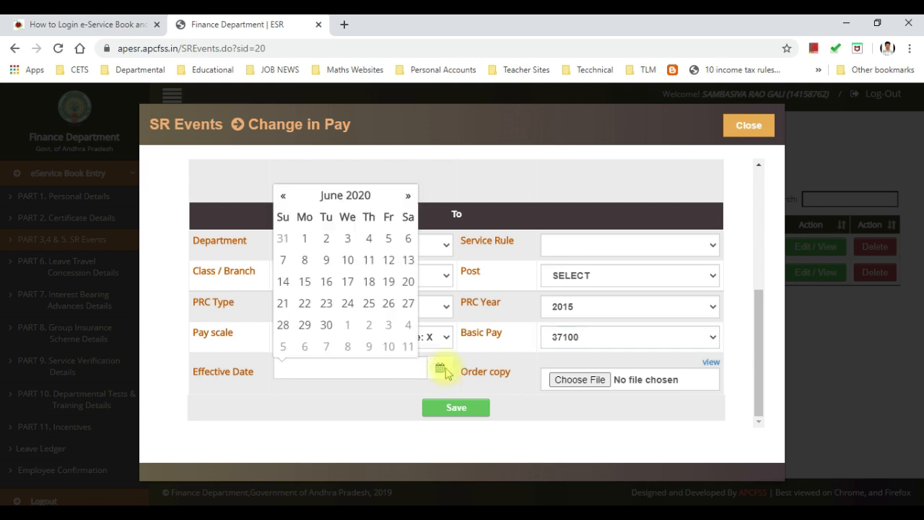
click(846, 491)
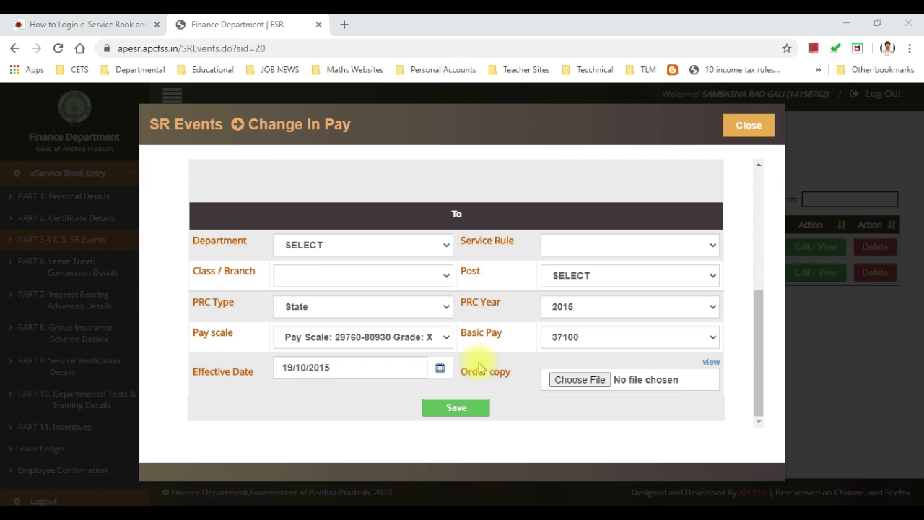
Step: Compare the From and To pay values, then close the Change in Pay form unsaved
scroll(470, 361, up, 1)
scroll(475, 367, down, 1)
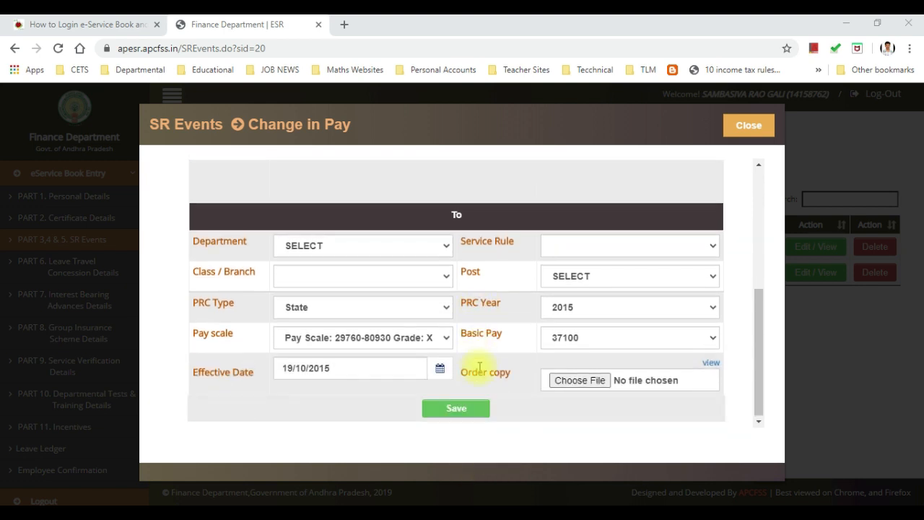
scroll(570, 375, up, 3)
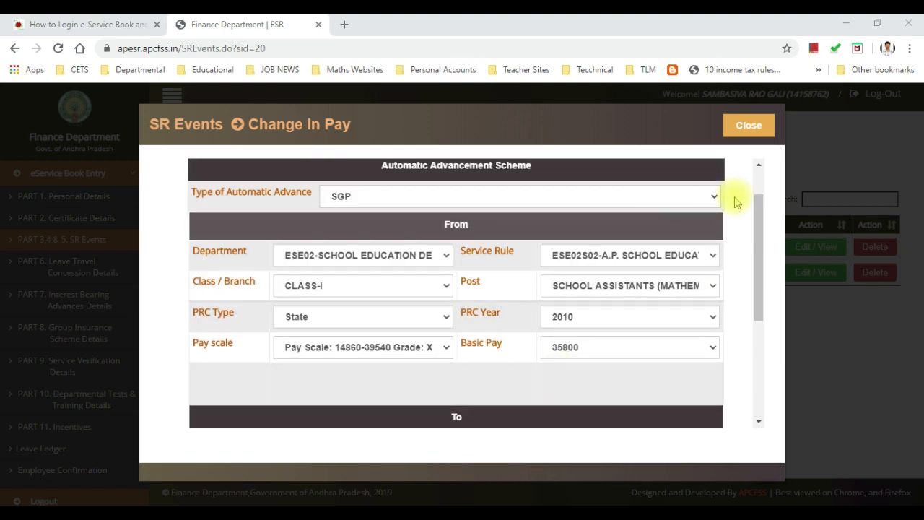
scroll(591, 313, up, 1)
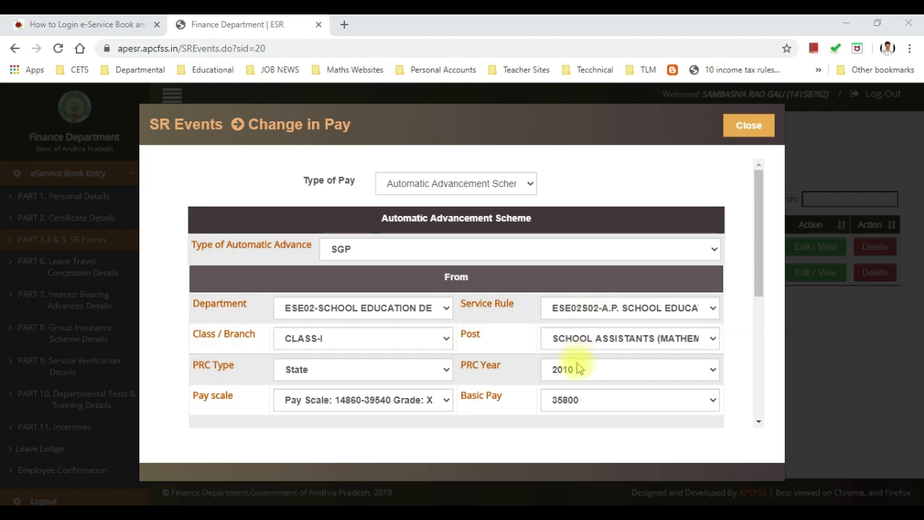
scroll(577, 351, down, 1)
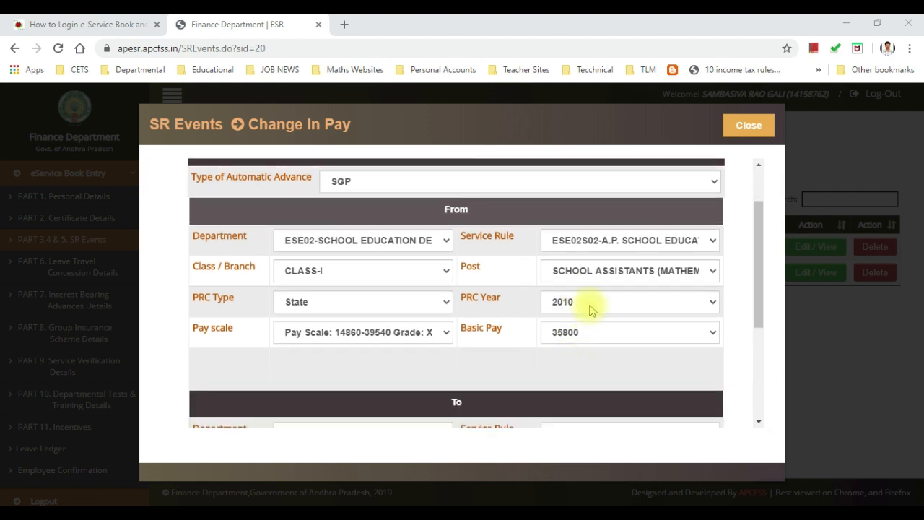
scroll(590, 309, down, 2)
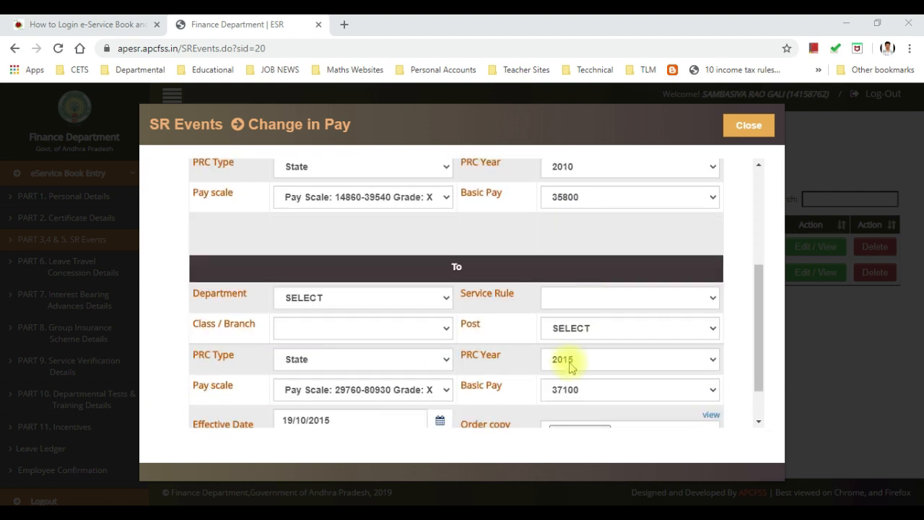
scroll(571, 365, up, 2)
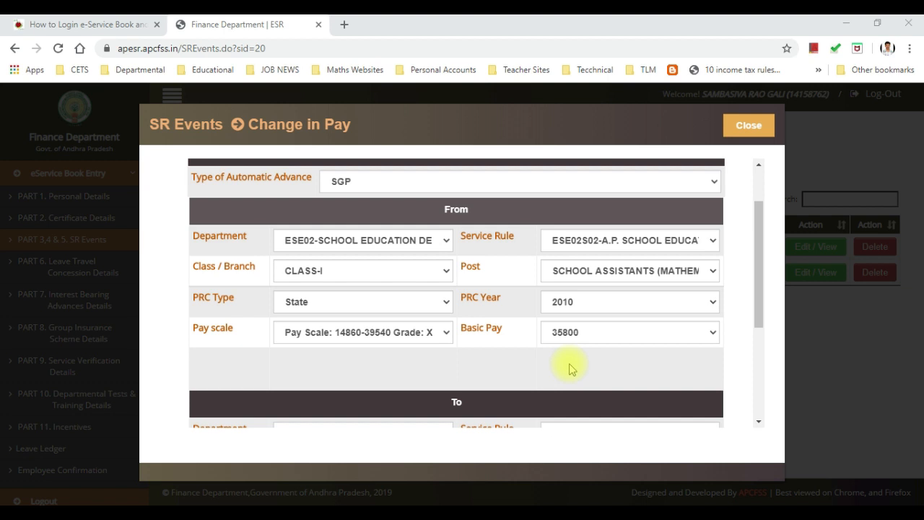
scroll(570, 369, down, 2)
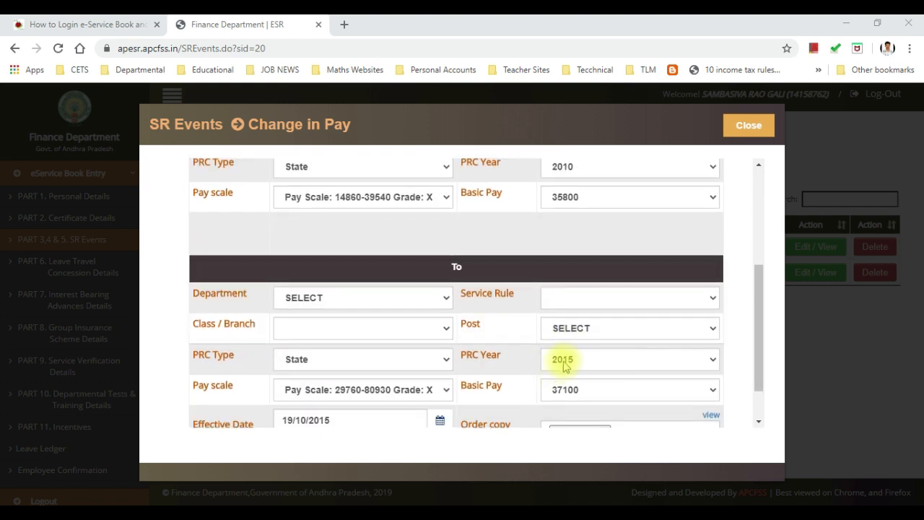
scroll(565, 366, up, 2)
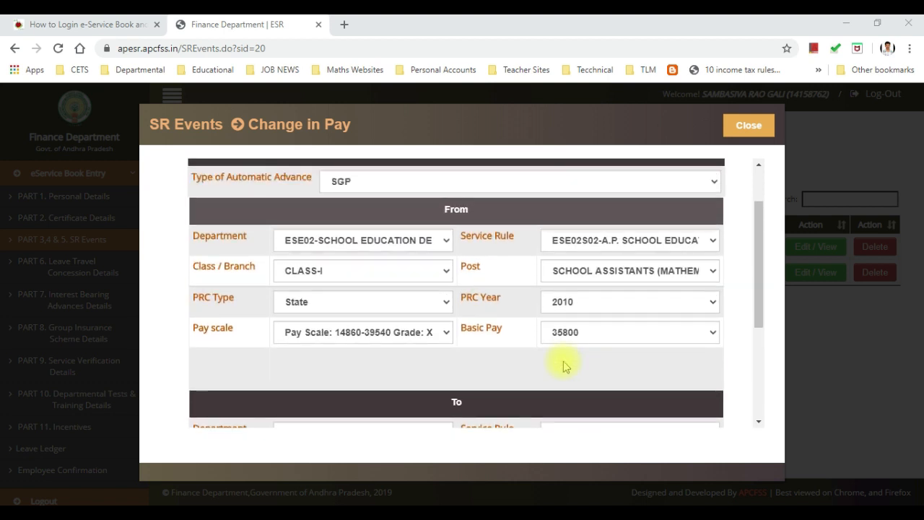
scroll(564, 366, down, 2)
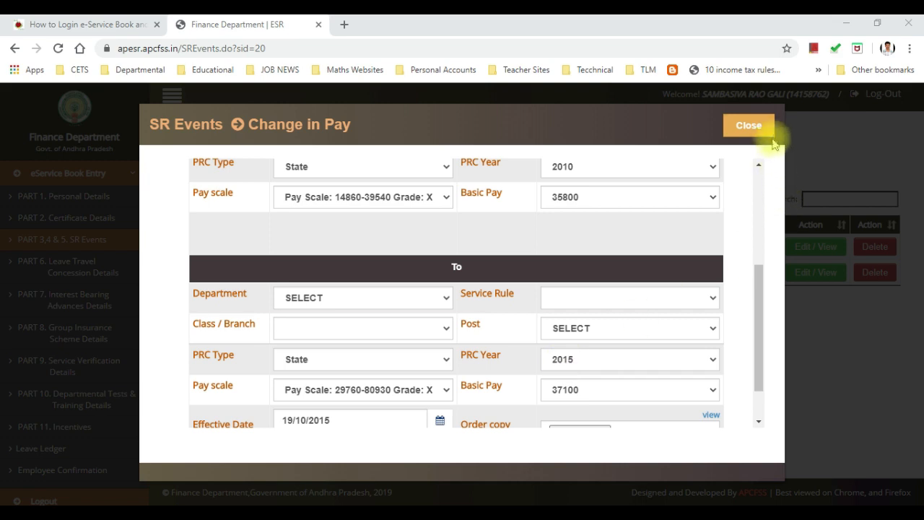
scroll(632, 405, down, 1)
scroll(632, 404, down, 1)
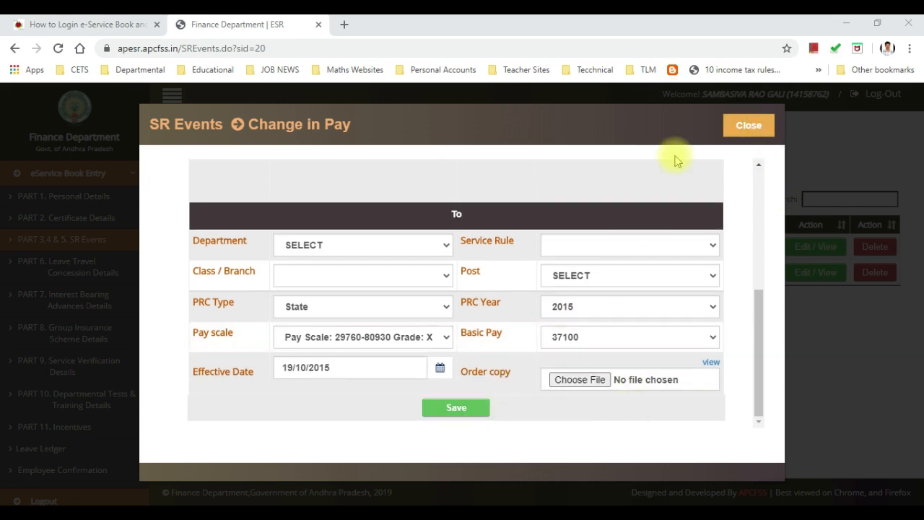
click(747, 130)
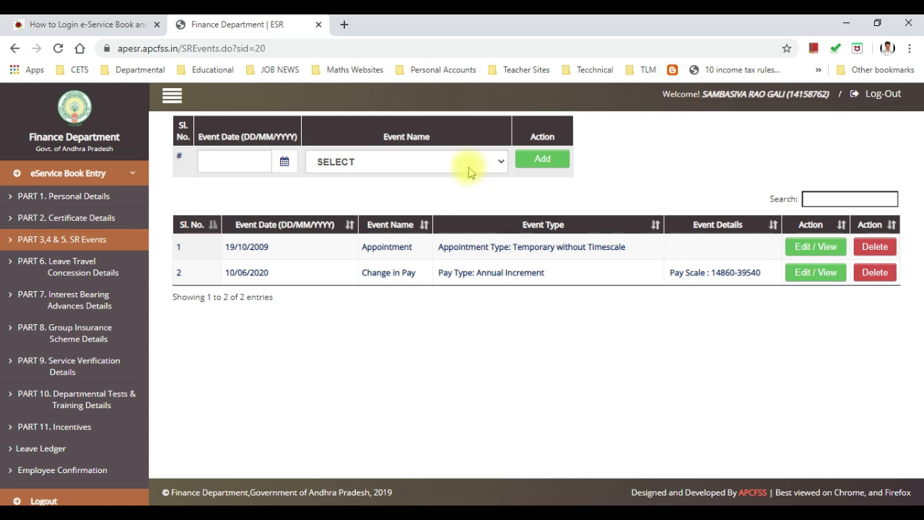
Step: Add a Change in Pay event dated 10/06/2020 and bring up its Type of Pay choices
click(284, 161)
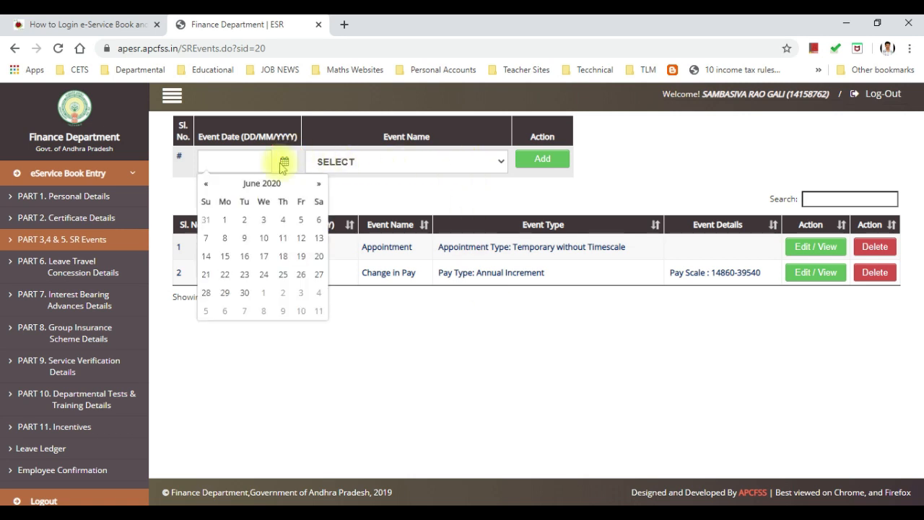
click(262, 240)
click(358, 162)
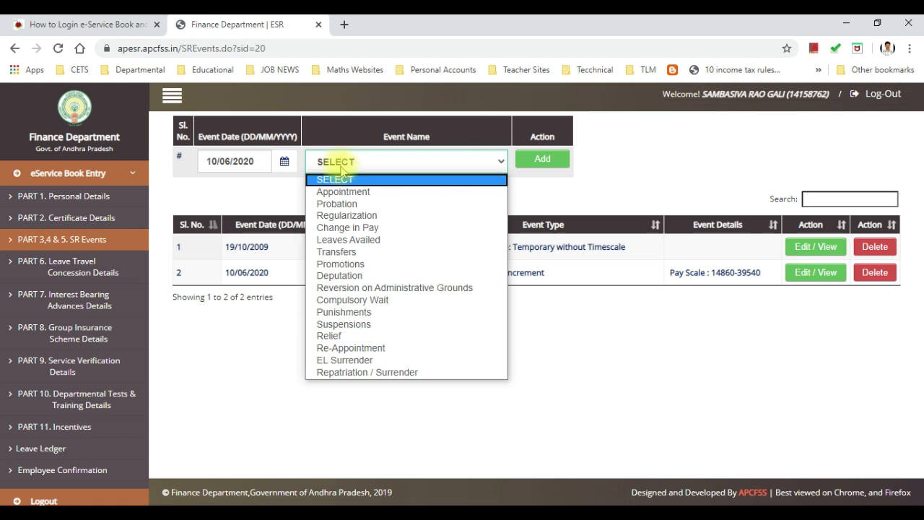
click(353, 228)
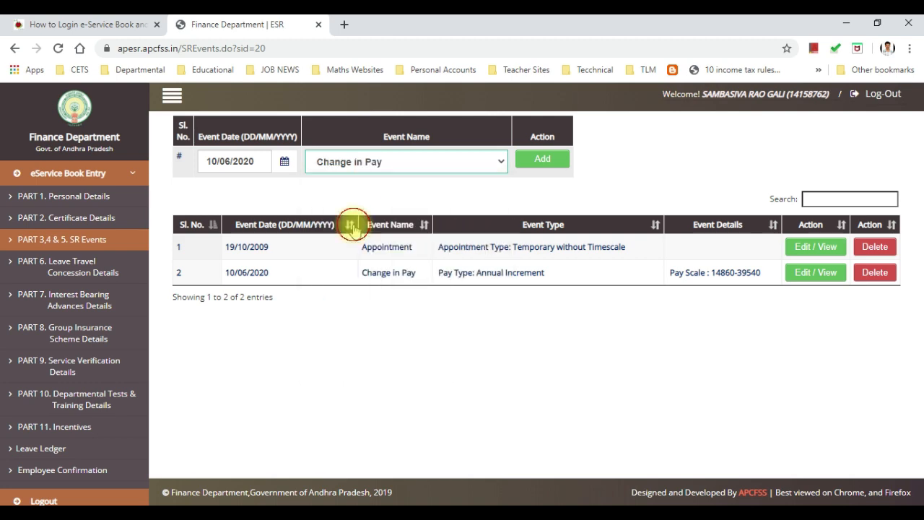
click(553, 164)
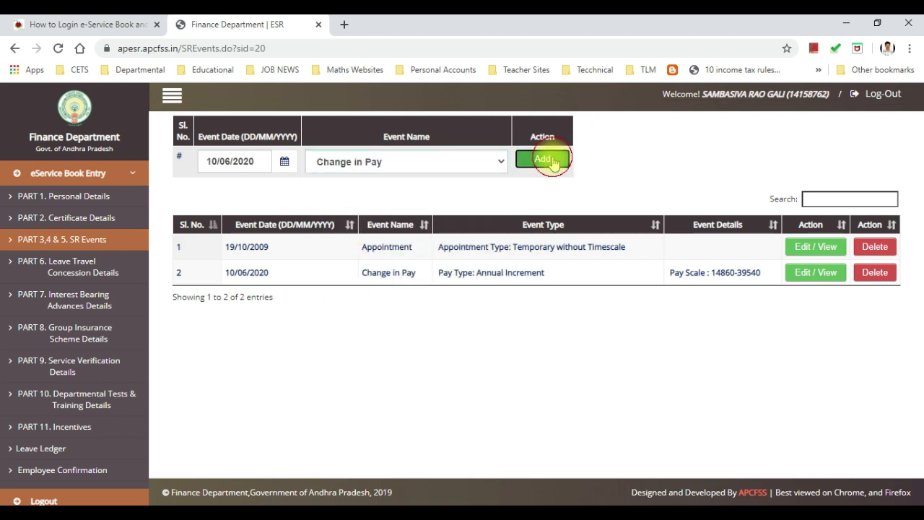
click(446, 184)
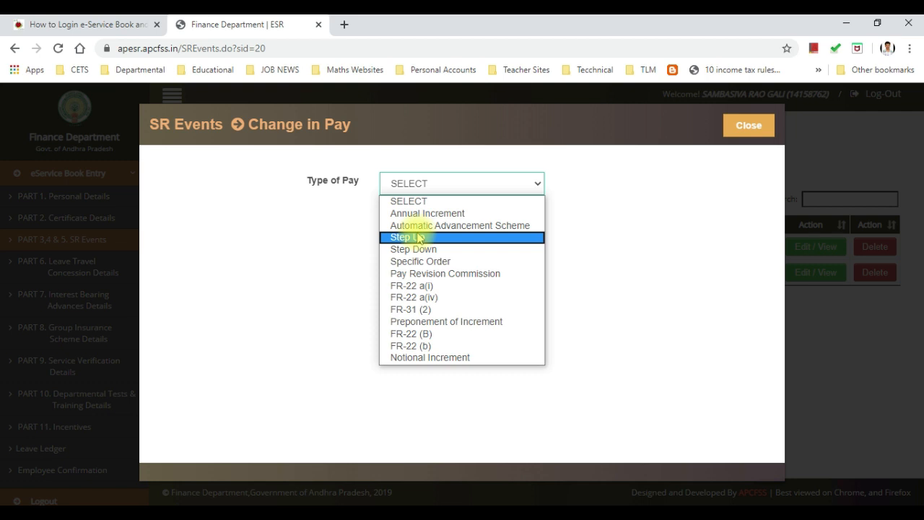
click(417, 236)
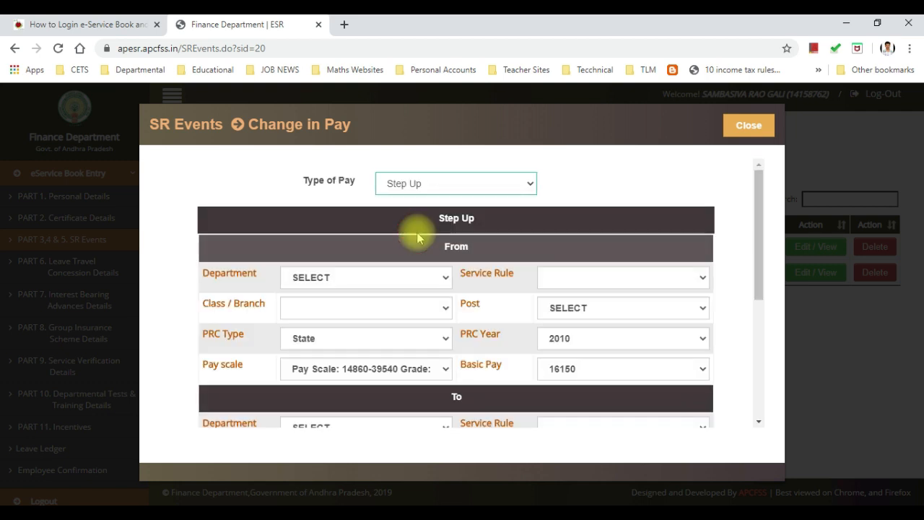
scroll(409, 254, down, 2)
scroll(409, 252, down, 3)
scroll(406, 245, up, 3)
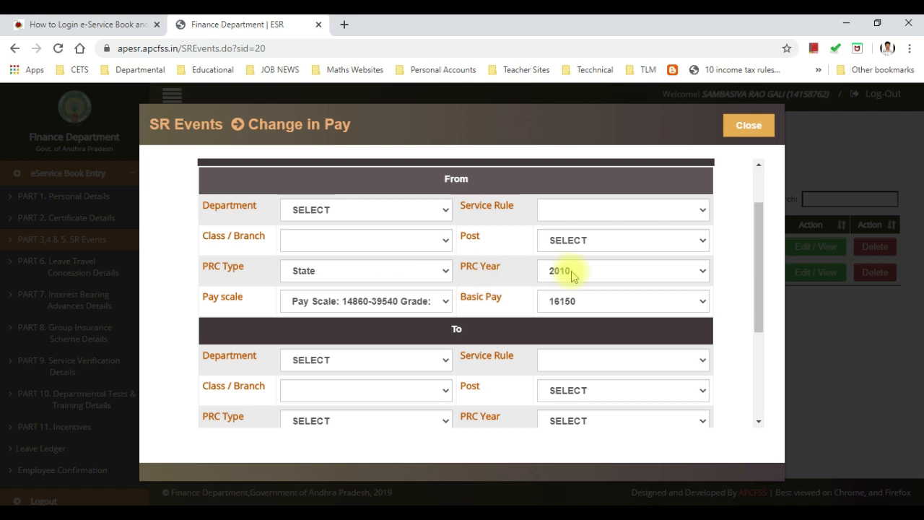
scroll(440, 286, down, 1)
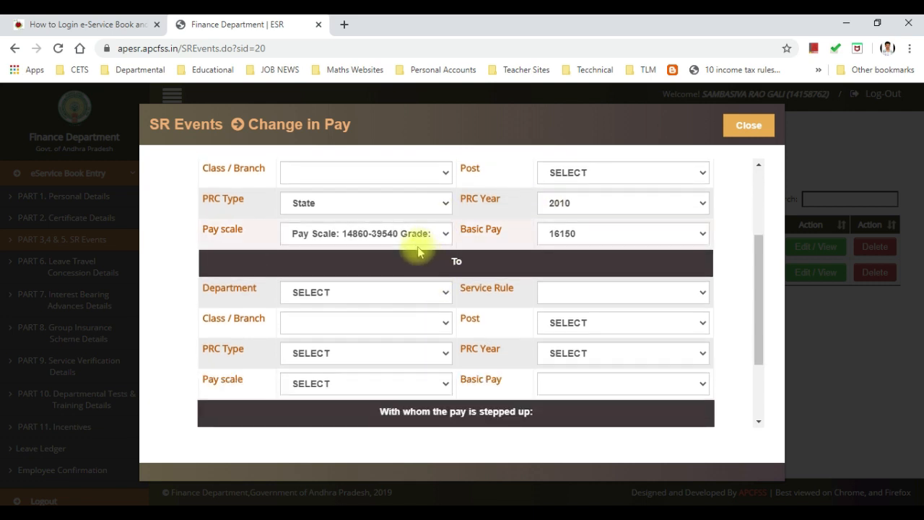
scroll(419, 245, up, 1)
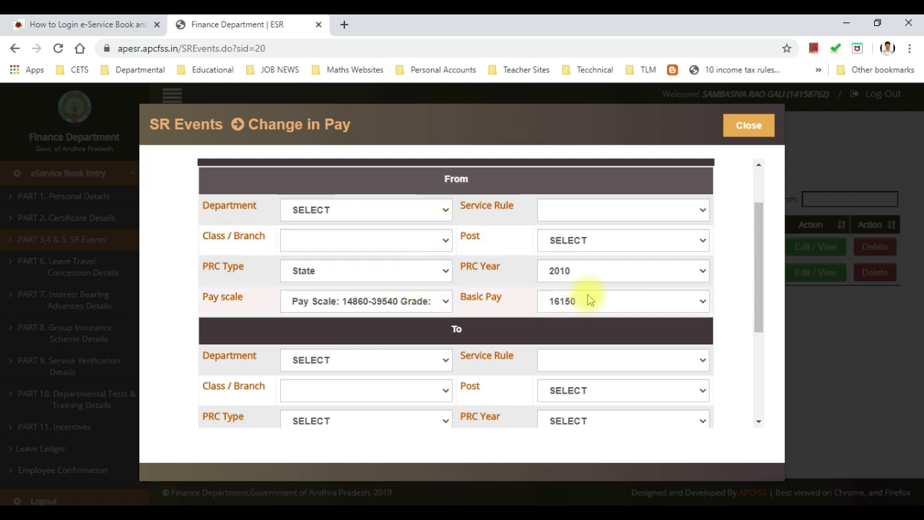
scroll(588, 298, down, 1)
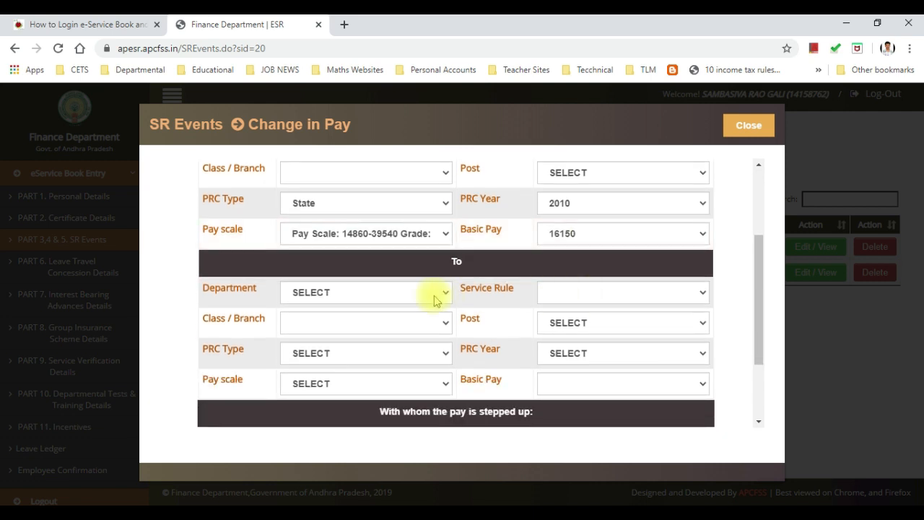
scroll(434, 300, down, 1)
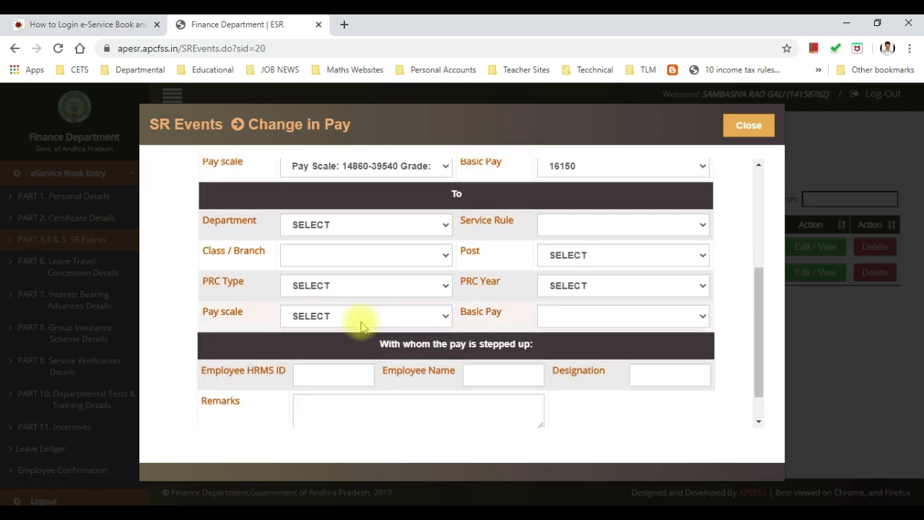
click(344, 289)
click(344, 287)
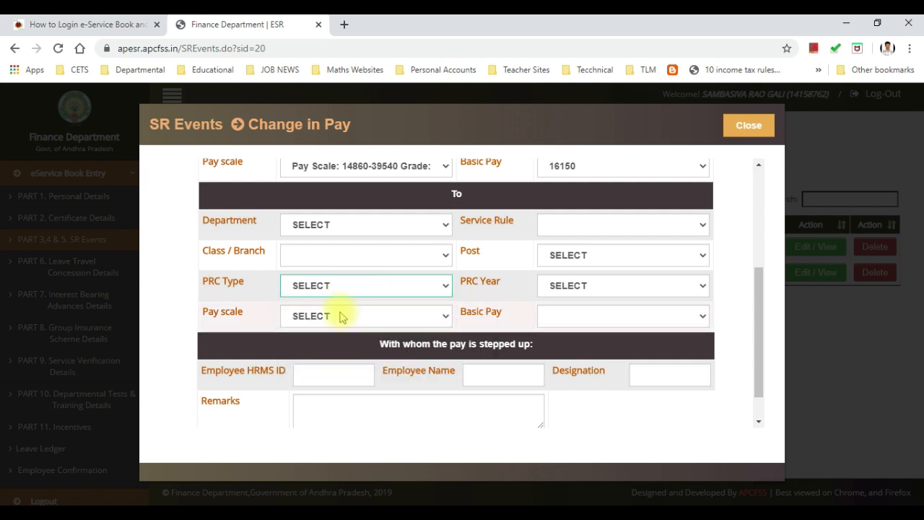
click(342, 316)
click(342, 316)
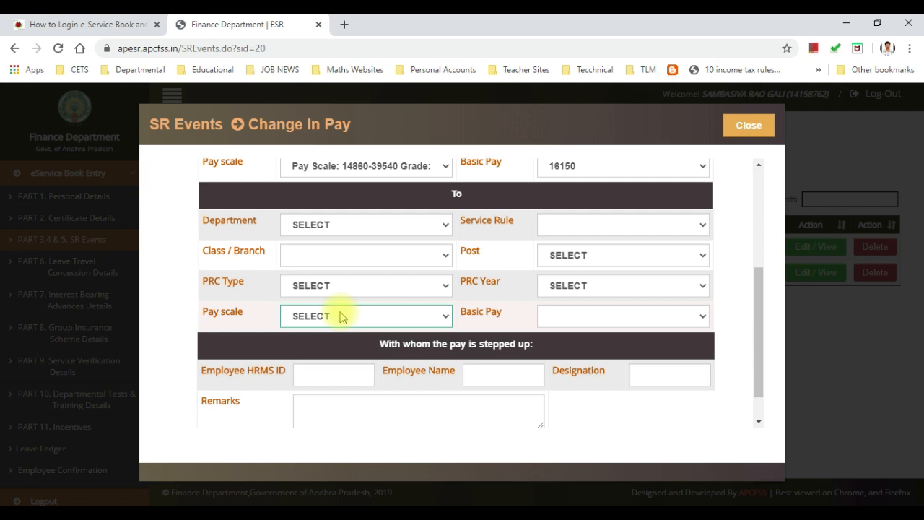
click(562, 316)
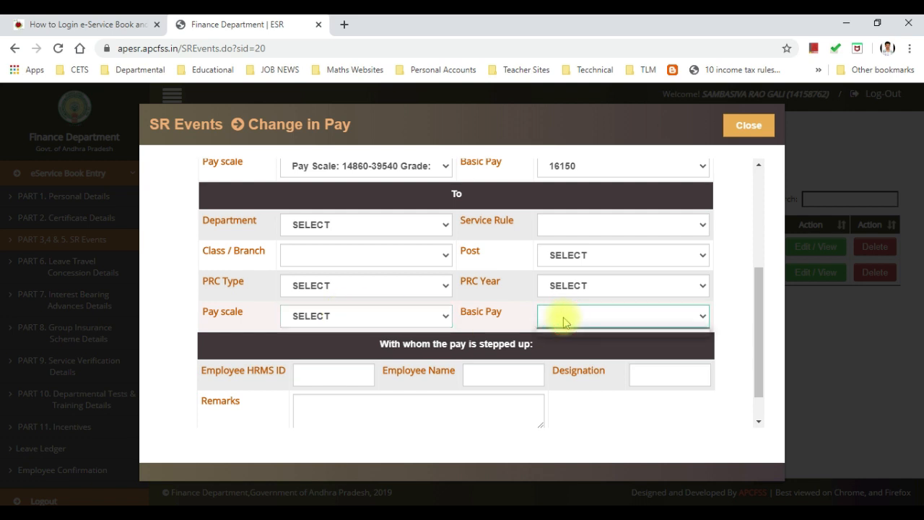
scroll(562, 320, up, 1)
scroll(592, 383, down, 1)
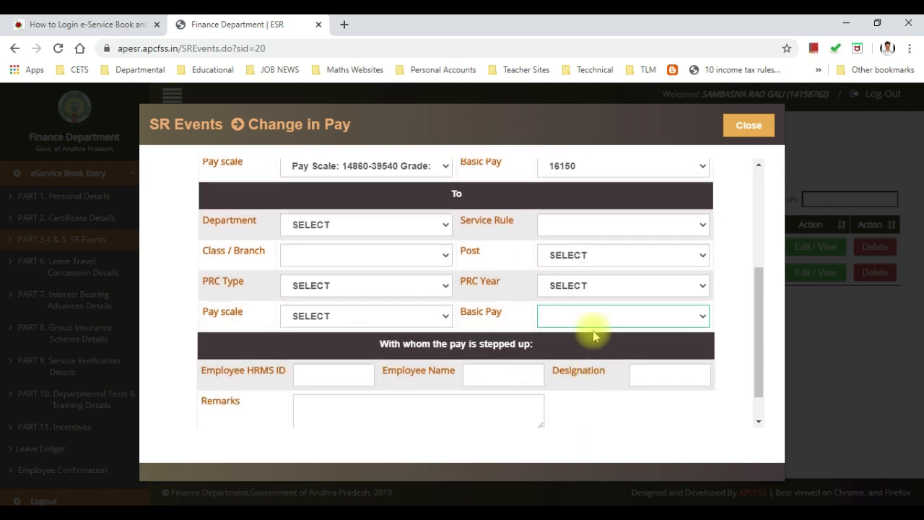
scroll(561, 316, down, 1)
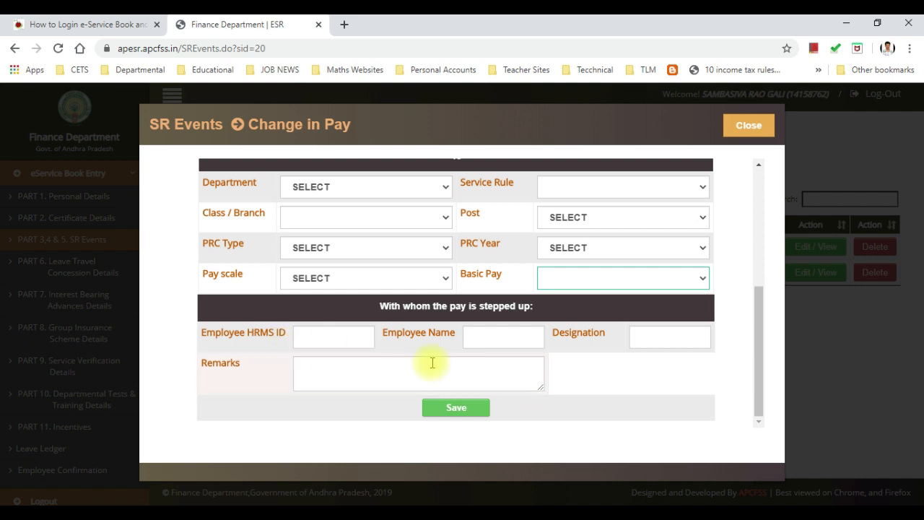
scroll(432, 363, up, 4)
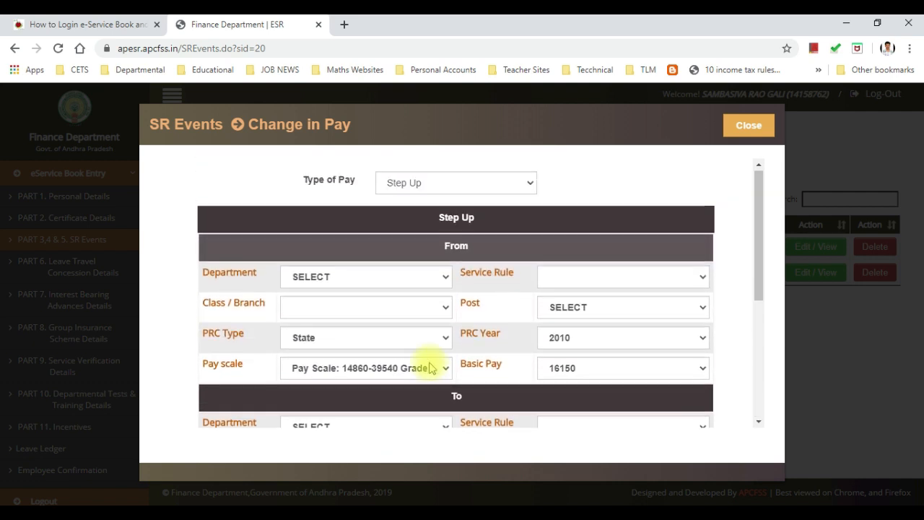
Step: Switch the Type of Pay to Step Down and review the prefilled From section
click(496, 185)
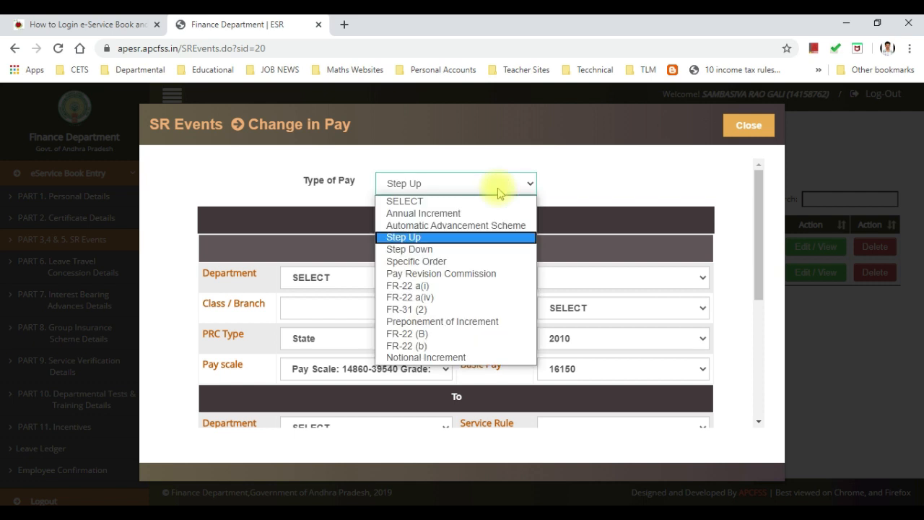
click(439, 250)
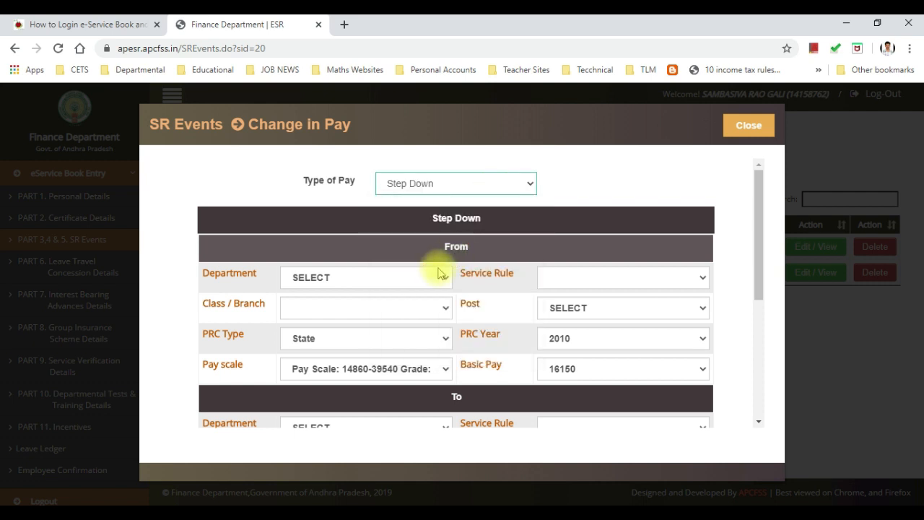
scroll(440, 273, down, 1)
scroll(440, 275, up, 1)
scroll(439, 273, down, 5)
scroll(439, 270, up, 3)
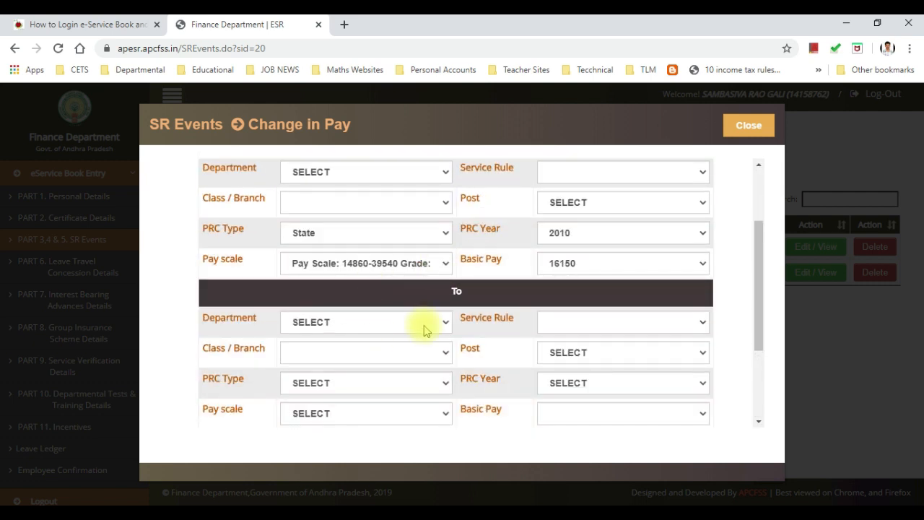
scroll(405, 336, up, 2)
click(443, 185)
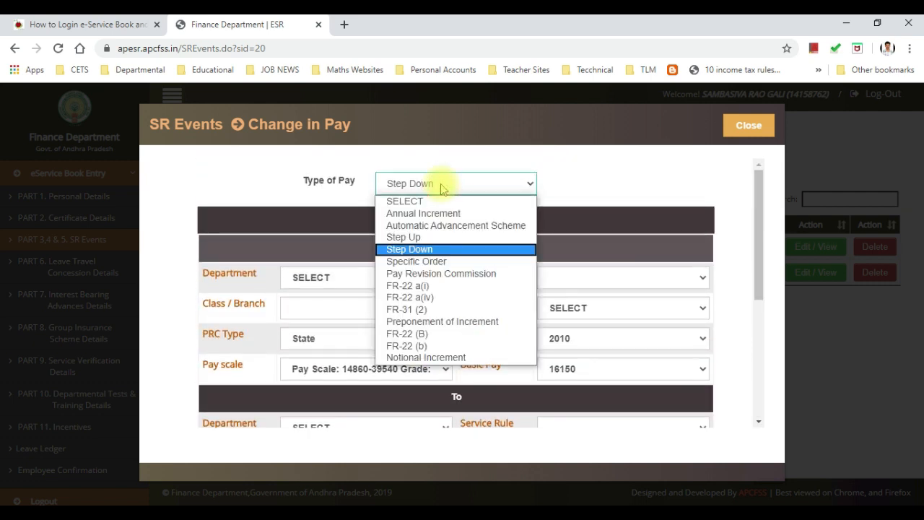
Step: Set Type of Pay to Specific Order with Financial Incentive as the nature of increment
click(426, 263)
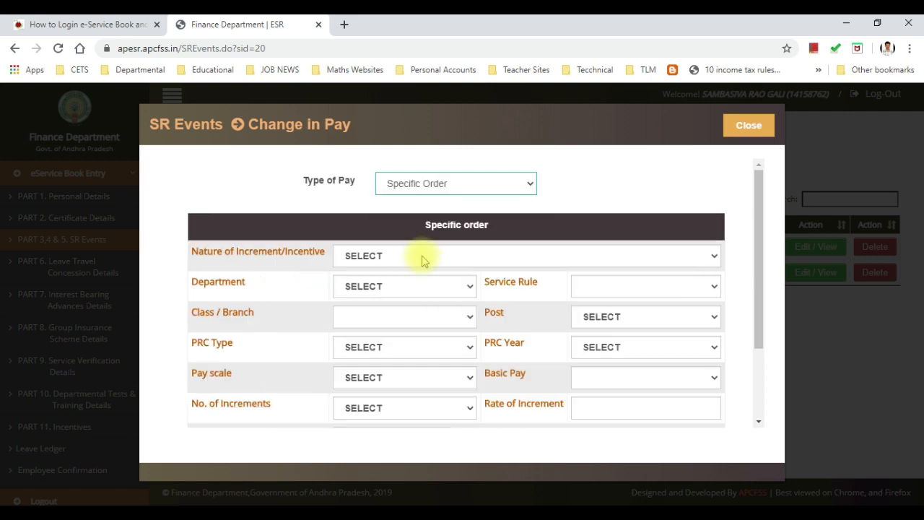
click(424, 259)
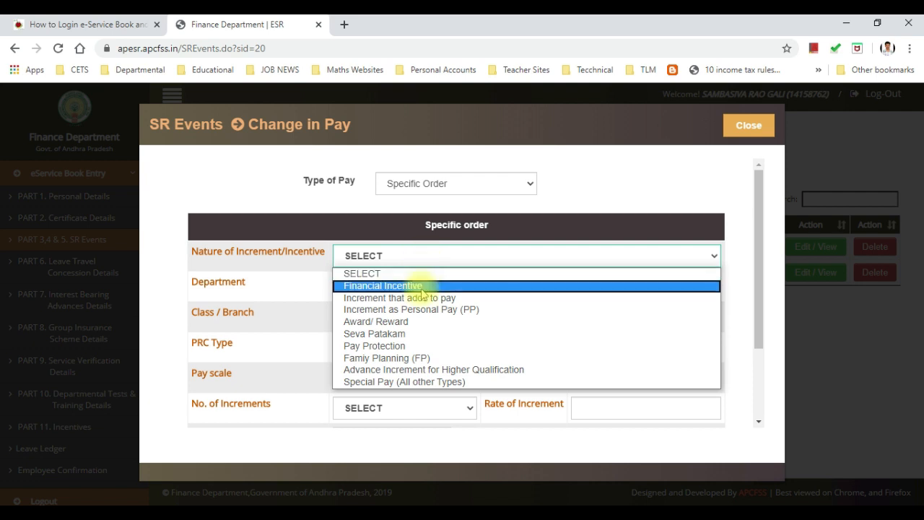
click(424, 287)
scroll(424, 294, down, 3)
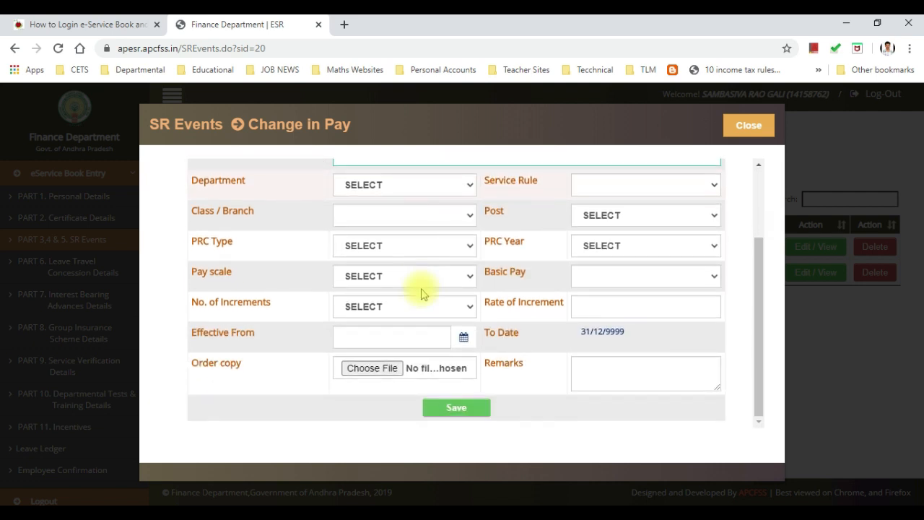
scroll(424, 293, up, 2)
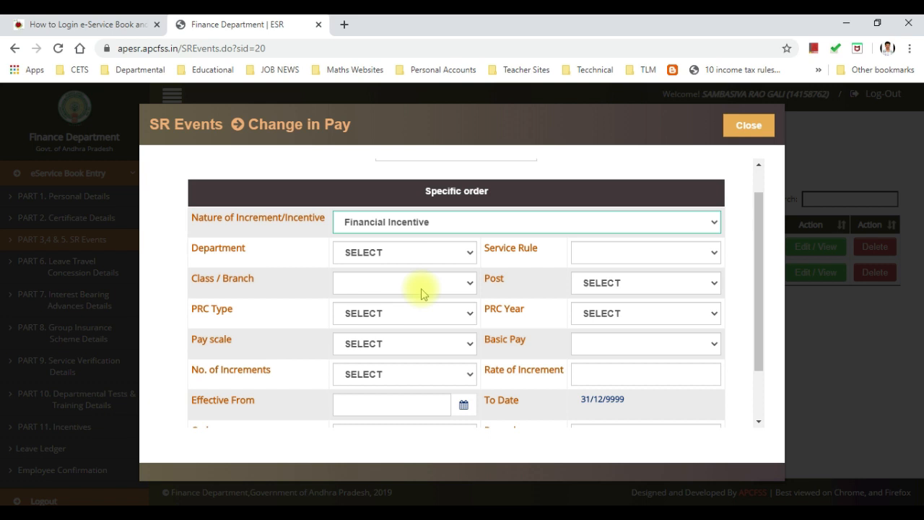
scroll(424, 294, down, 2)
Step: Inspect the No. of Increments choices repeatedly, leaving the count unset
click(409, 305)
click(409, 306)
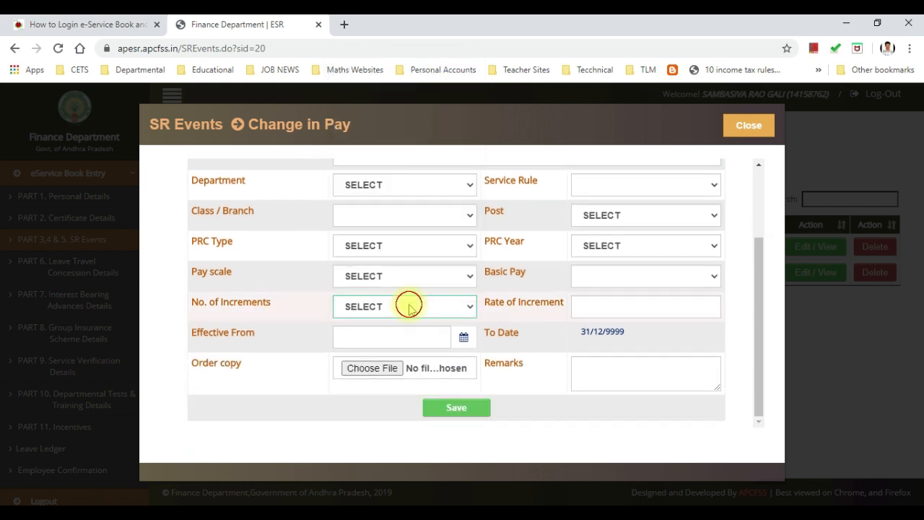
scroll(409, 306, up, 2)
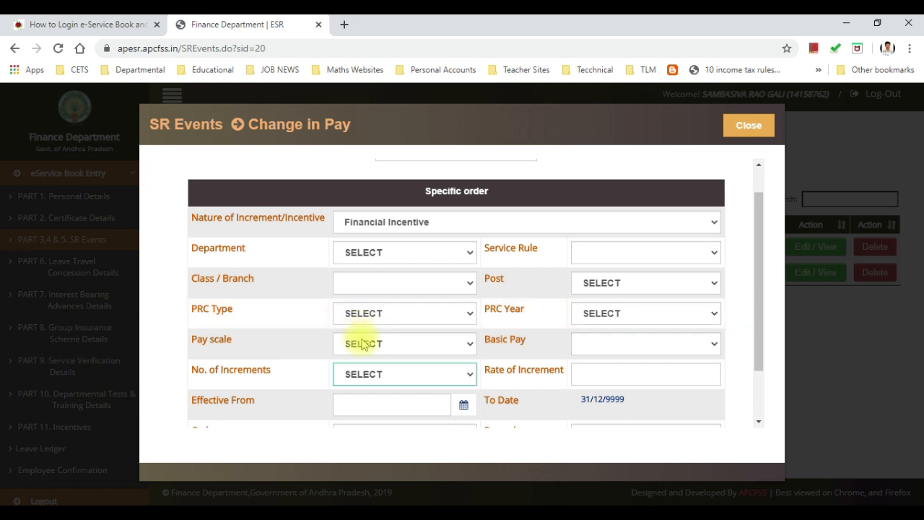
scroll(361, 341, down, 2)
click(404, 310)
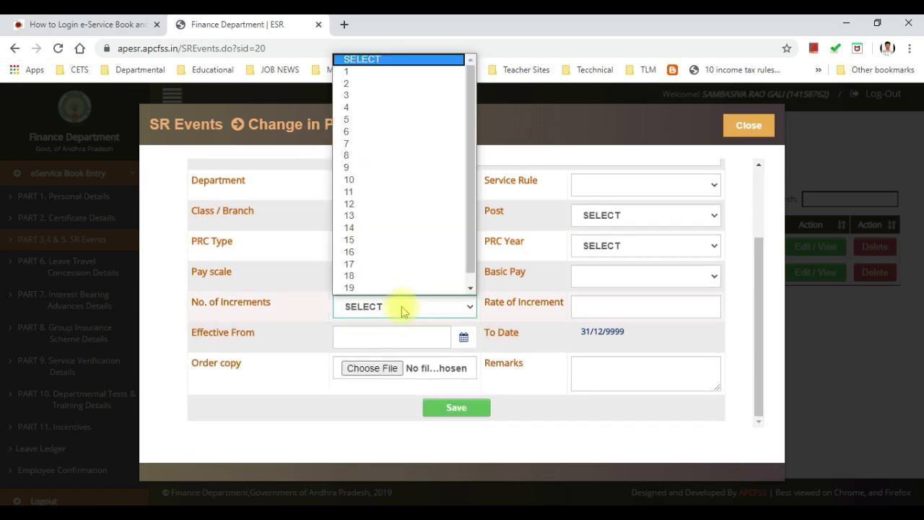
click(403, 310)
scroll(403, 311, up, 3)
scroll(403, 310, down, 3)
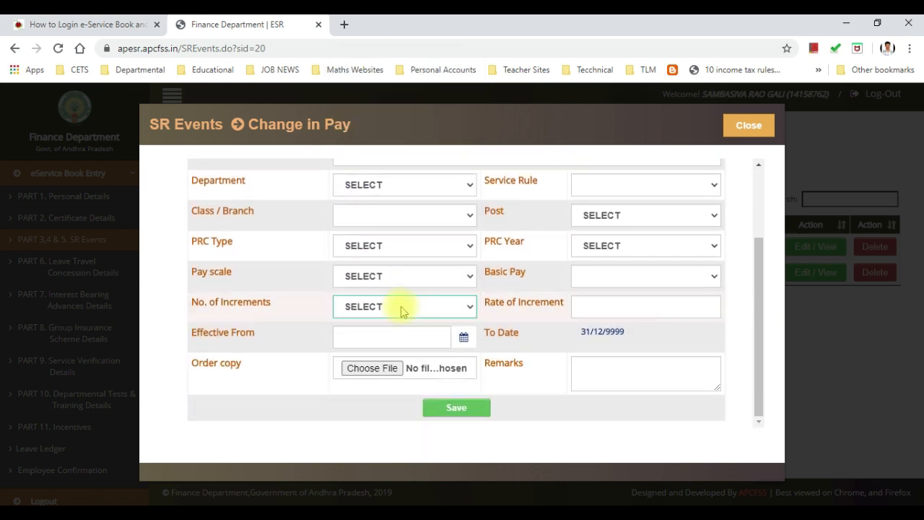
click(403, 310)
click(402, 309)
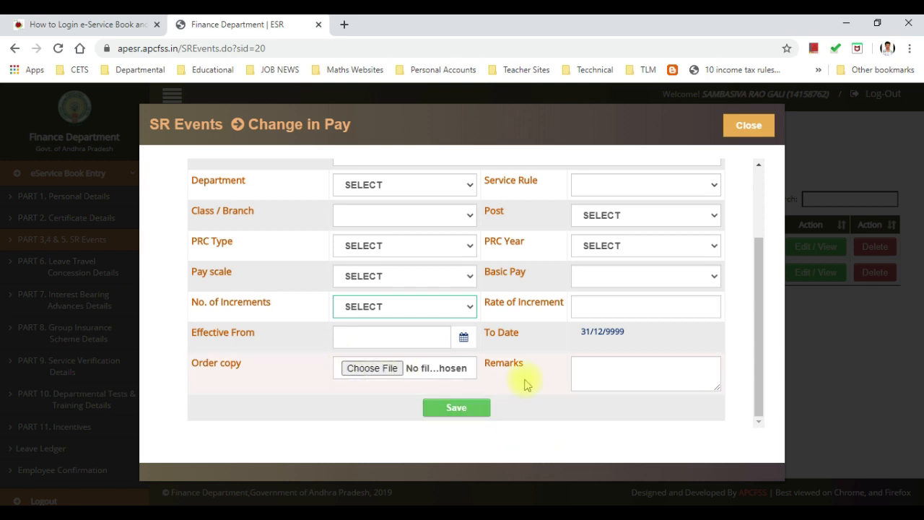
scroll(506, 339, up, 3)
click(439, 184)
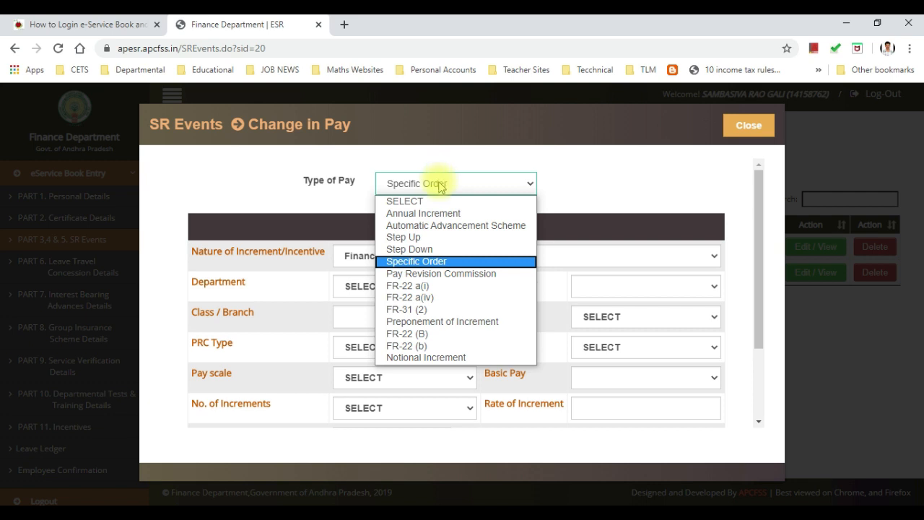
Step: Try 'Increment that adds to pay' as the nature, then change it to Increment as Personal Pay (PP)
click(588, 260)
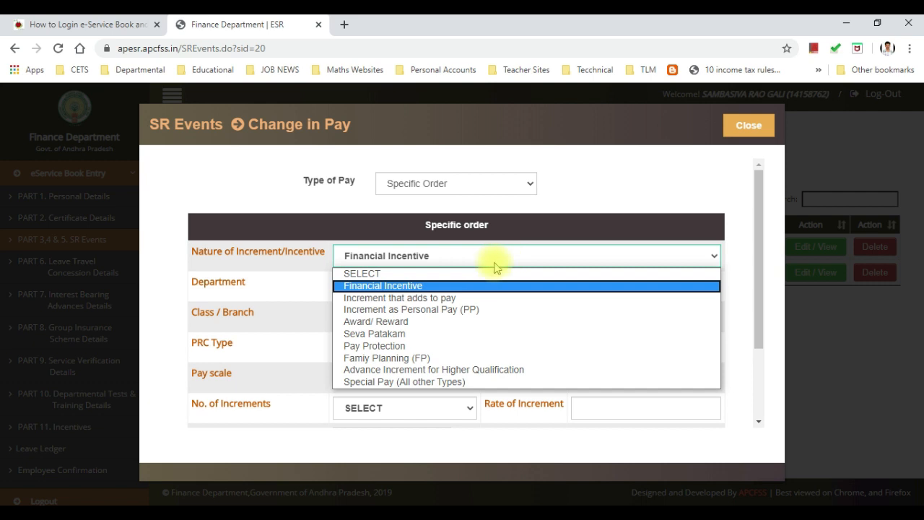
click(462, 297)
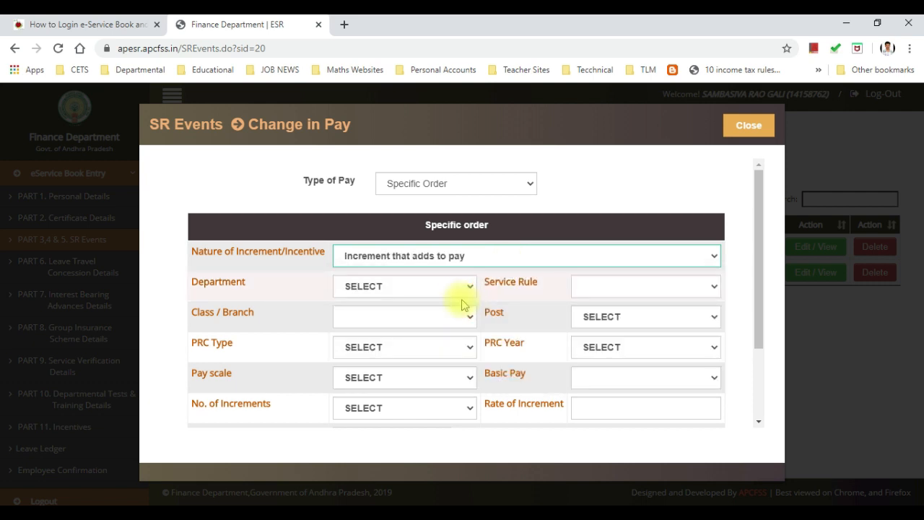
scroll(462, 305, down, 2)
scroll(462, 305, up, 1)
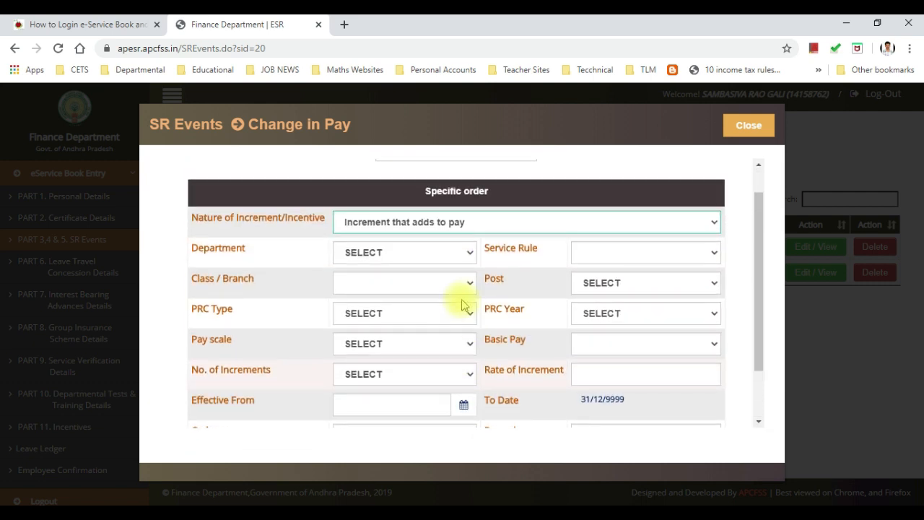
scroll(464, 306, down, 2)
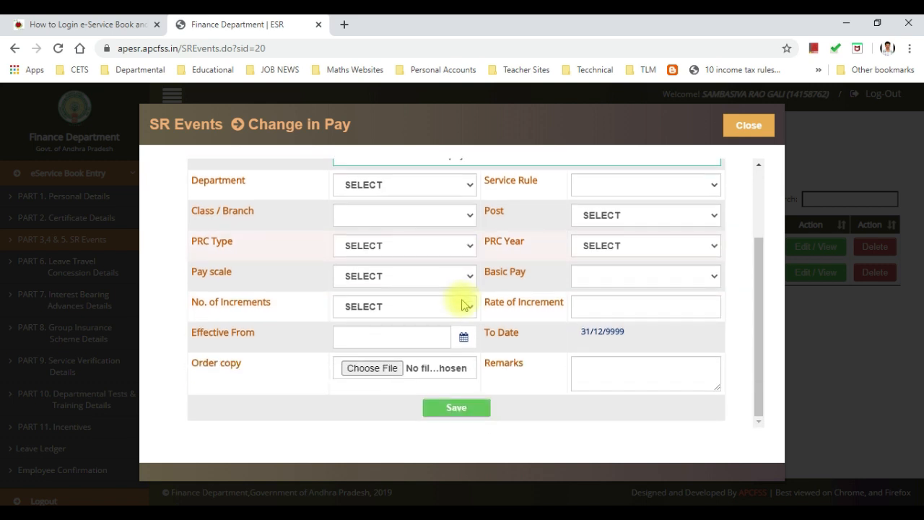
click(450, 306)
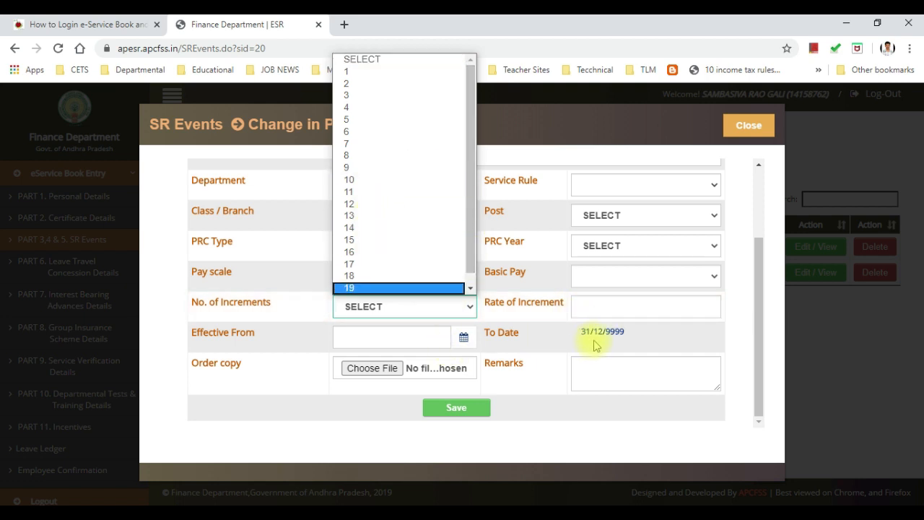
click(301, 380)
scroll(288, 369, up, 3)
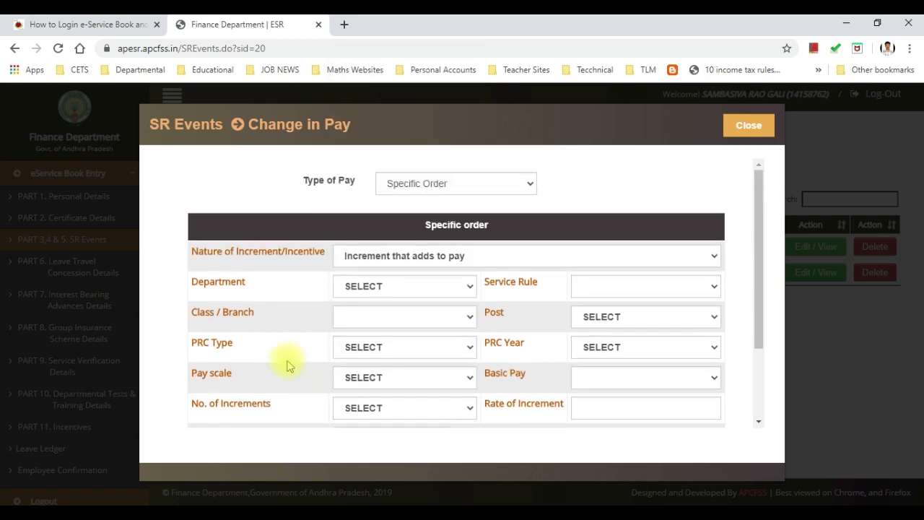
click(425, 256)
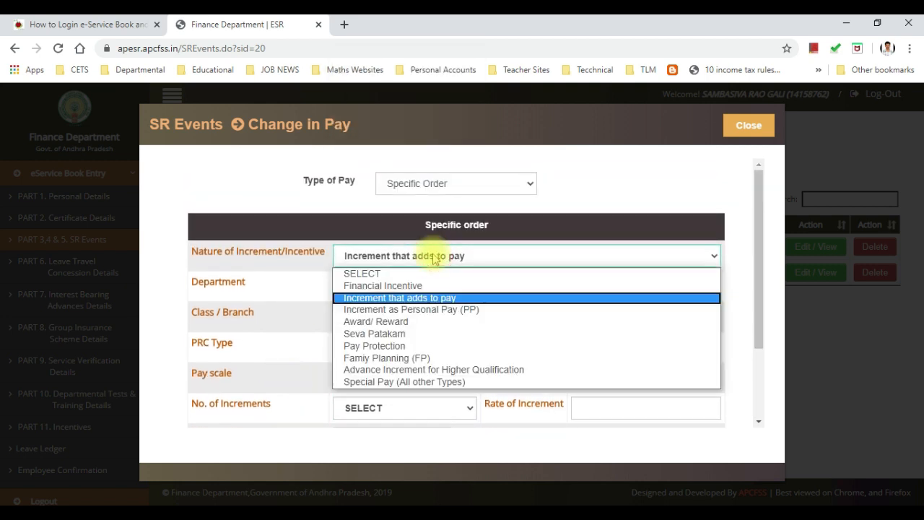
click(425, 310)
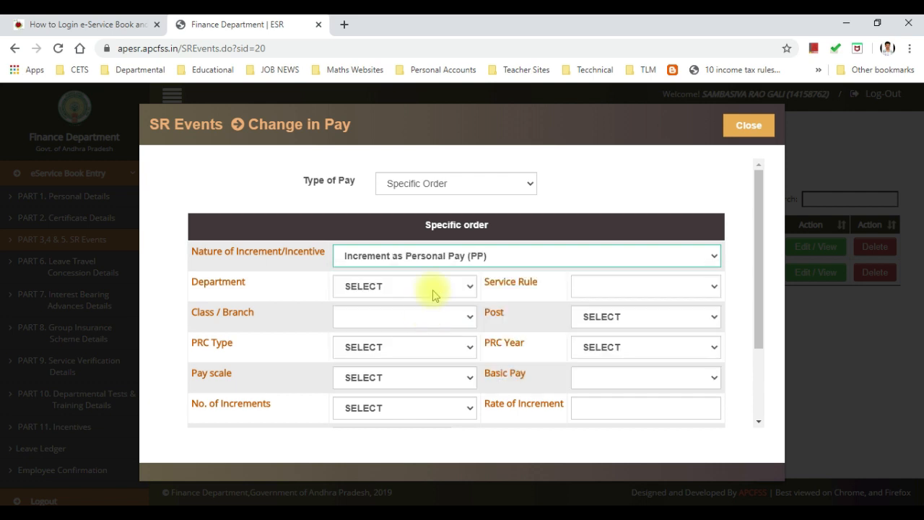
Step: Keep Personal Pay as the nature, check No. of Increments options, and view Type of Pay choices
click(450, 254)
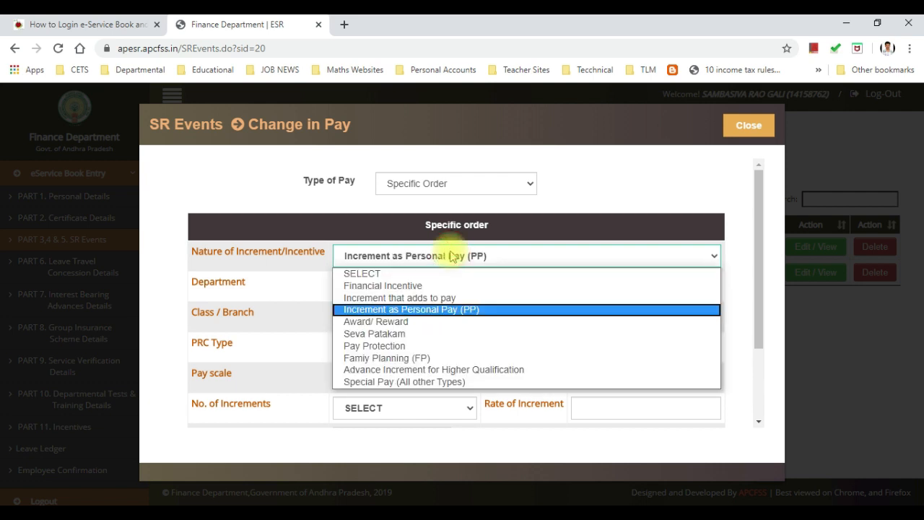
click(451, 256)
scroll(401, 303, down, 3)
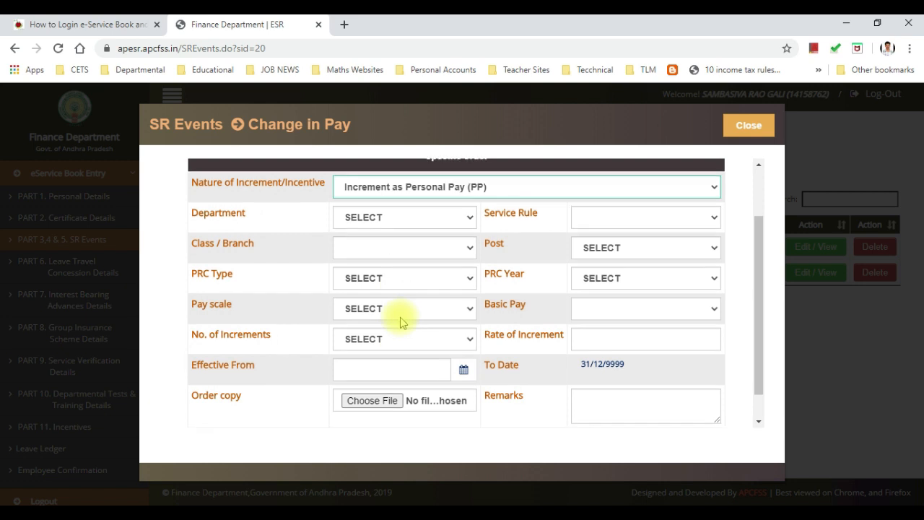
click(403, 307)
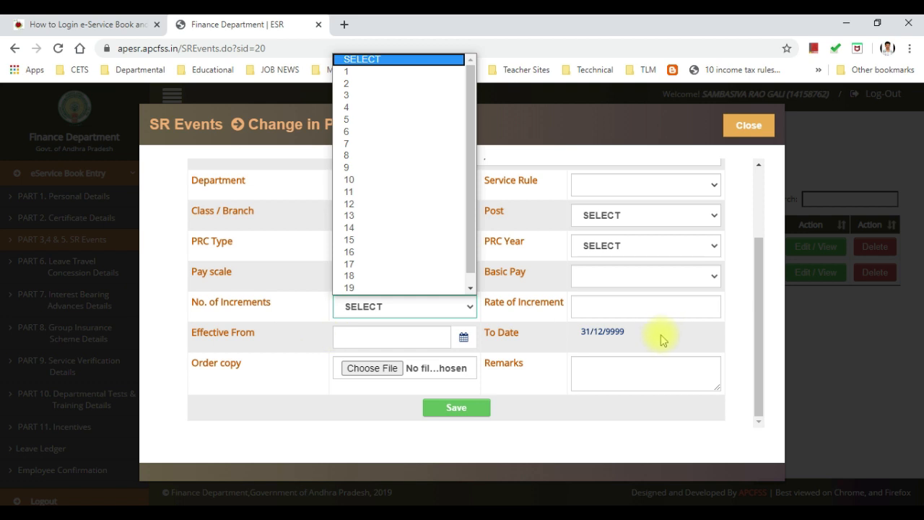
scroll(433, 368, up, 1)
scroll(433, 372, down, 1)
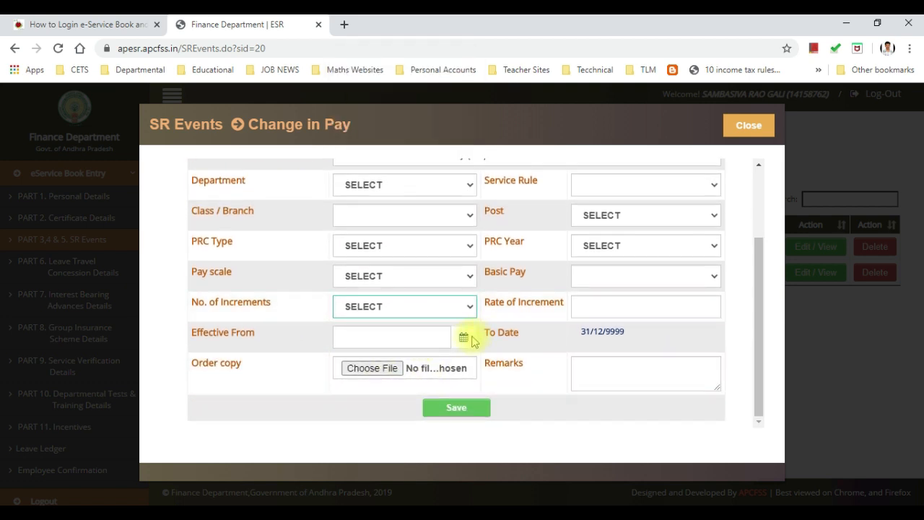
scroll(476, 339, up, 2)
click(458, 184)
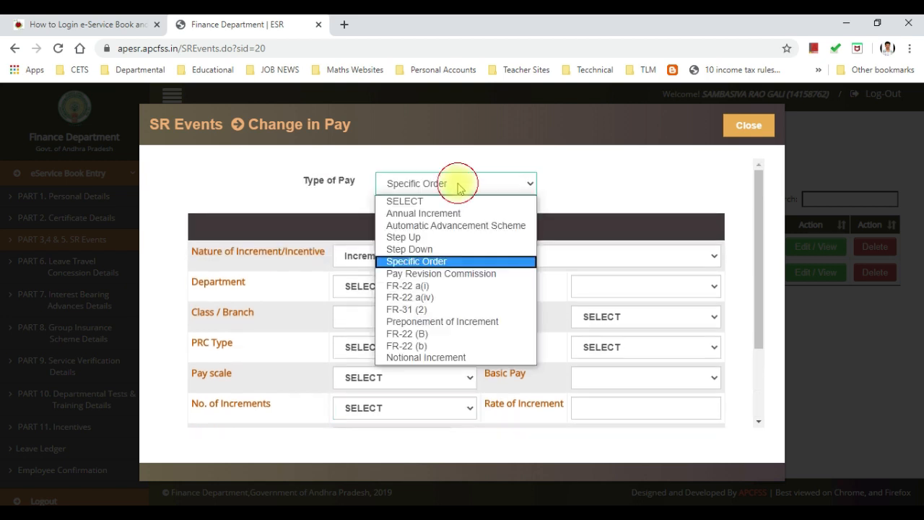
Step: Keep Specific Order and set the nature of increment to Award/ Reward, leaving No. of Increments unset
click(448, 263)
click(419, 254)
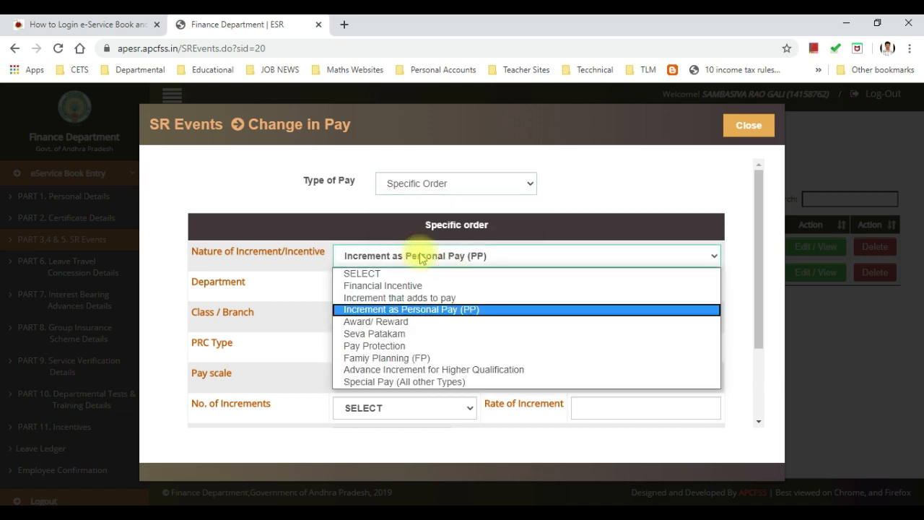
click(406, 322)
scroll(421, 299, down, 1)
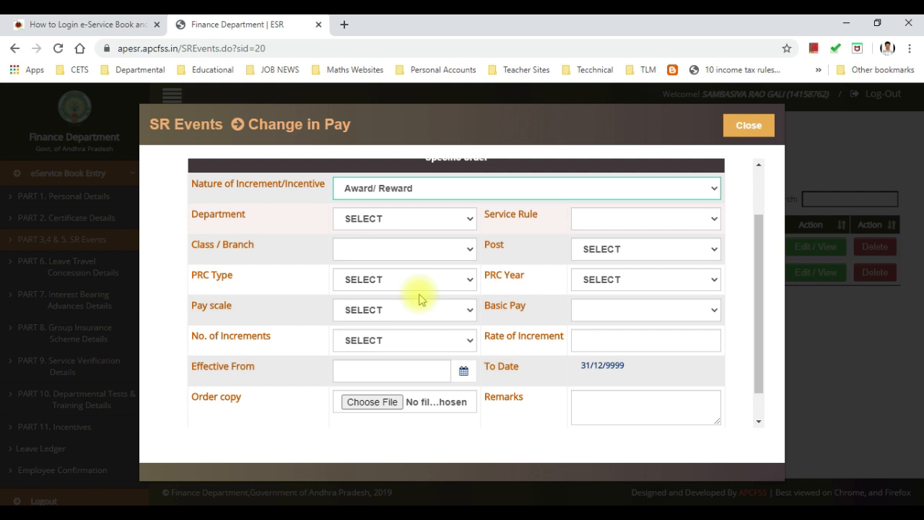
click(408, 339)
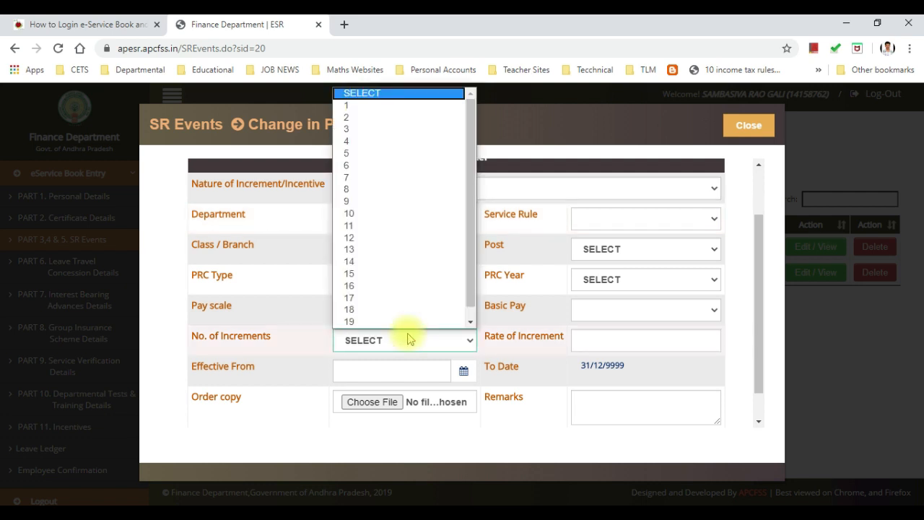
click(408, 338)
click(408, 338)
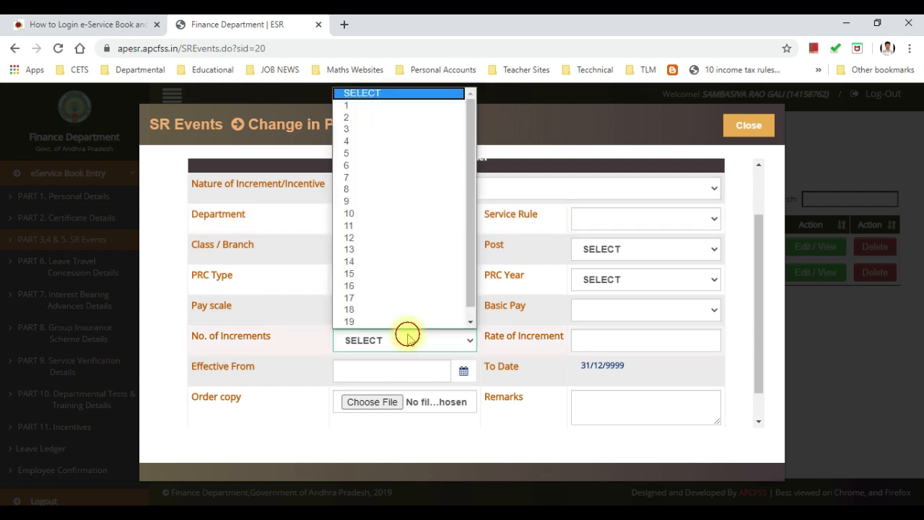
click(598, 335)
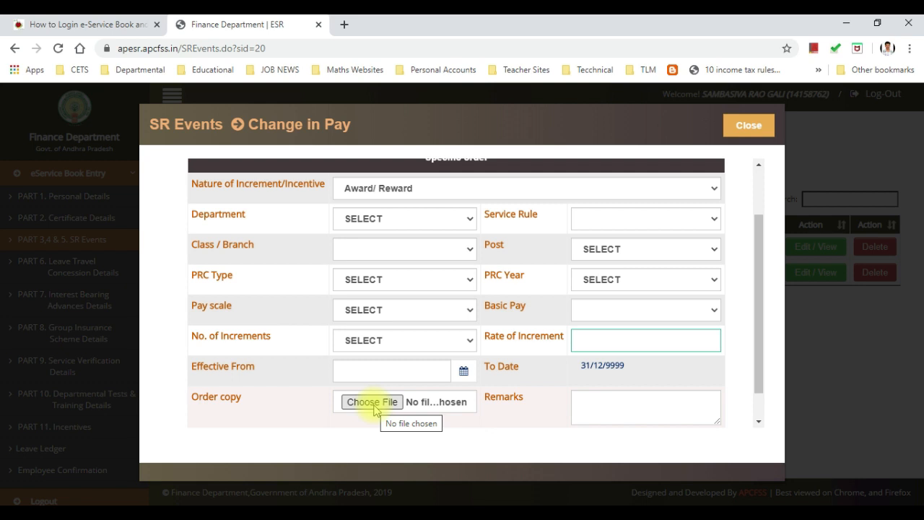
scroll(419, 340, up, 3)
click(415, 255)
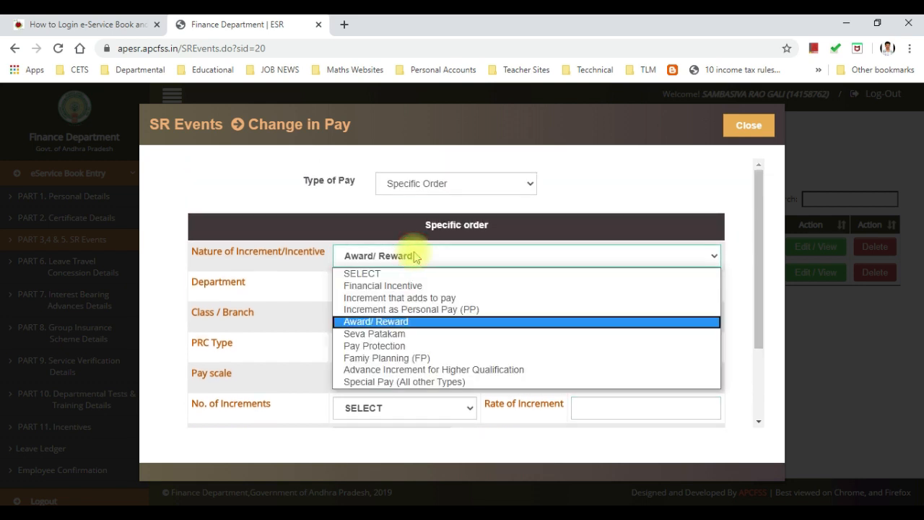
Step: Set the nature of increment to Seva Patakam and No. of Increments to 1
click(407, 334)
scroll(415, 312, down, 1)
scroll(416, 310, down, 2)
click(408, 308)
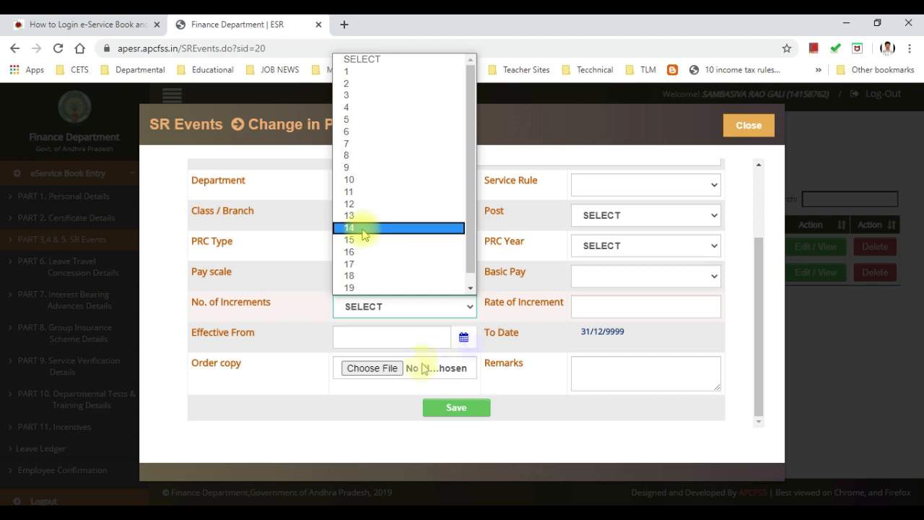
click(348, 71)
Step: Confirm Seva Patakam remains the nature of increment and reopen its choices
scroll(377, 377, up, 1)
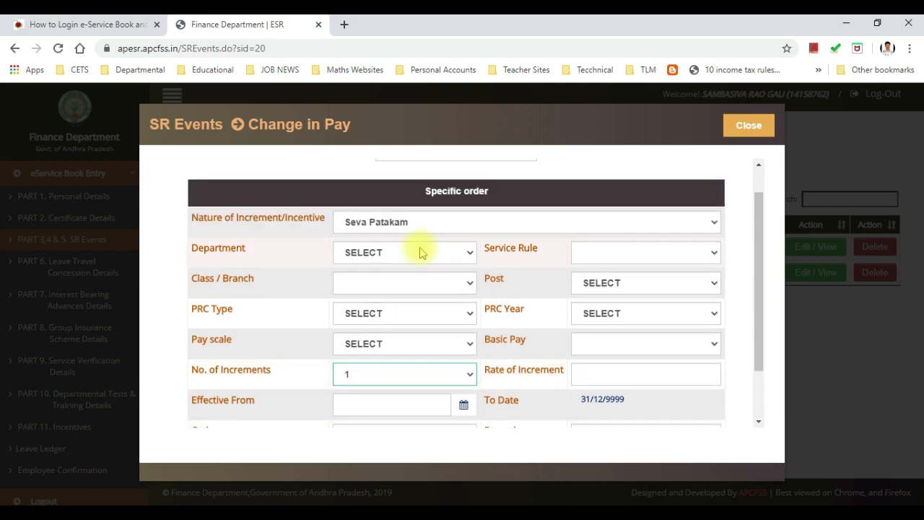
click(402, 221)
click(406, 226)
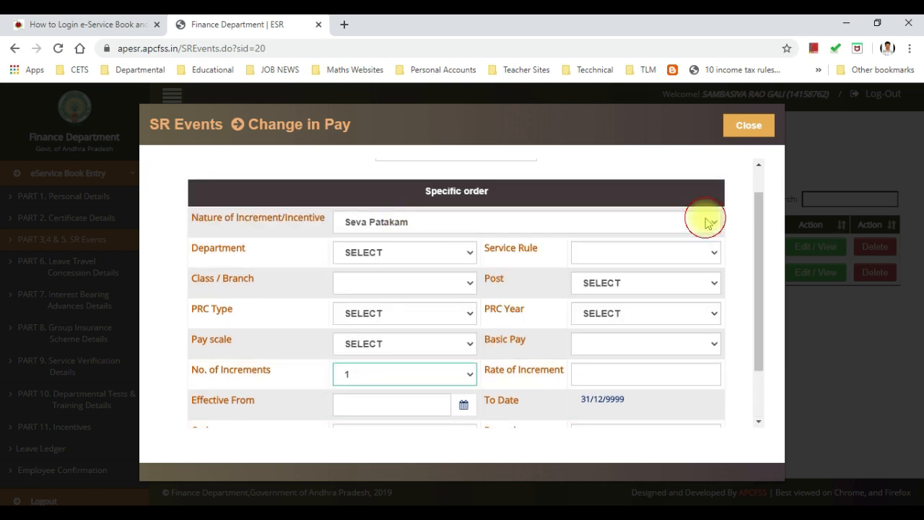
click(852, 495)
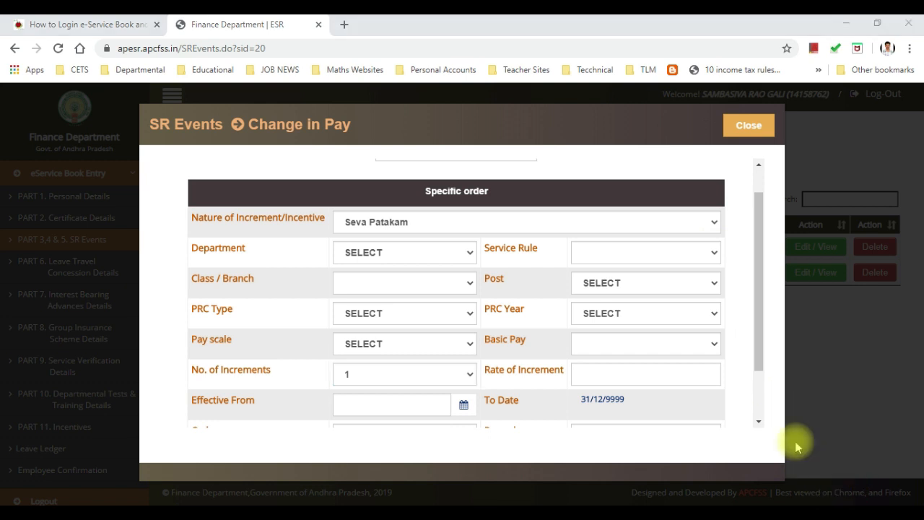
click(438, 223)
Step: Set the nature of increment to Pay Protection and review its Personal Pay Amount field
click(420, 312)
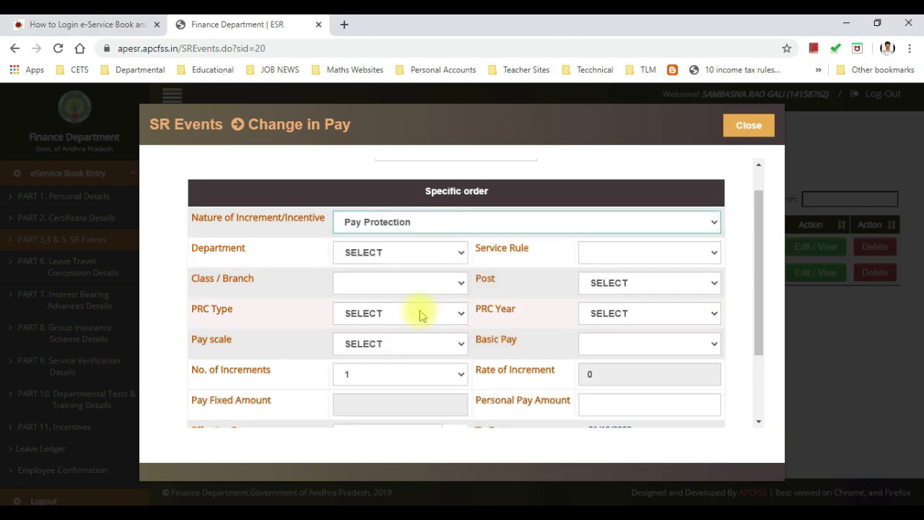
scroll(422, 317, down, 1)
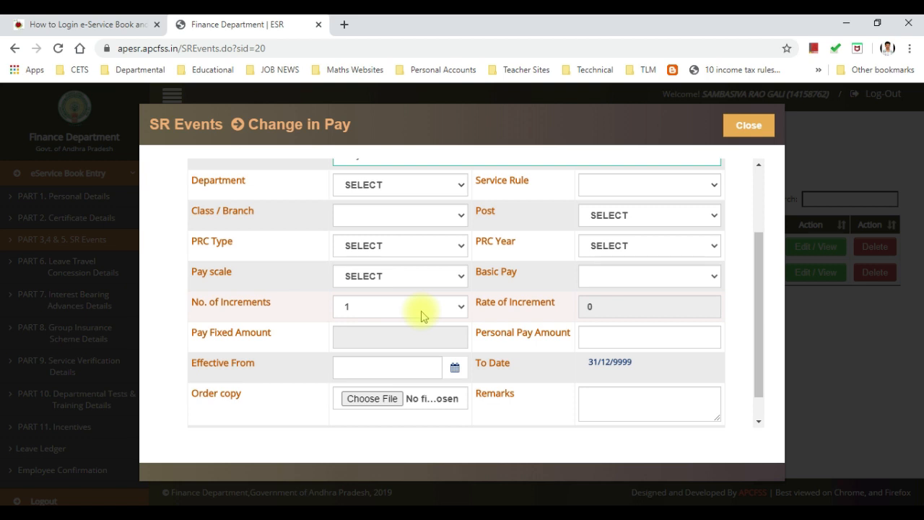
scroll(422, 315, up, 3)
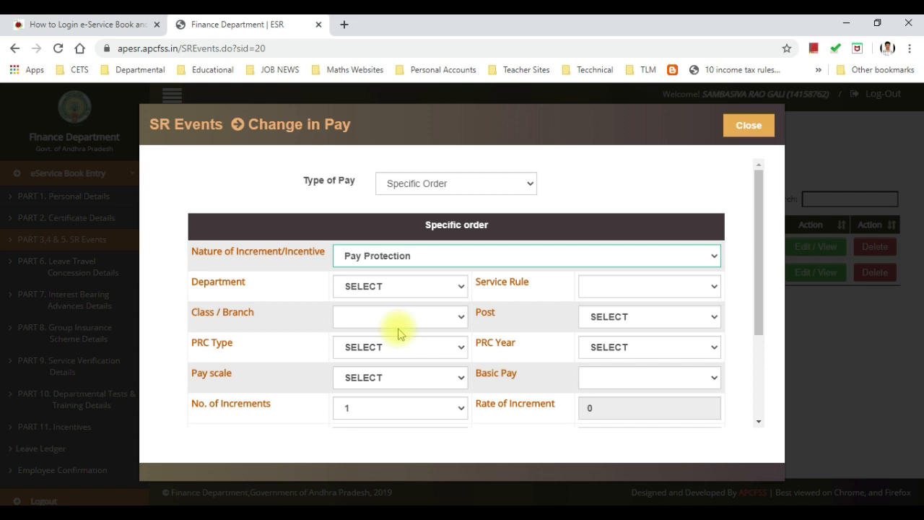
scroll(405, 327, down, 2)
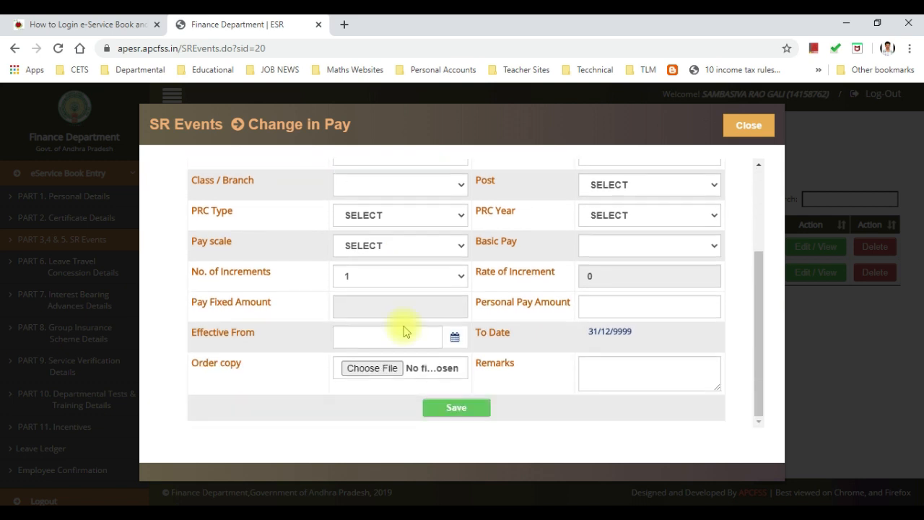
scroll(404, 326, up, 1)
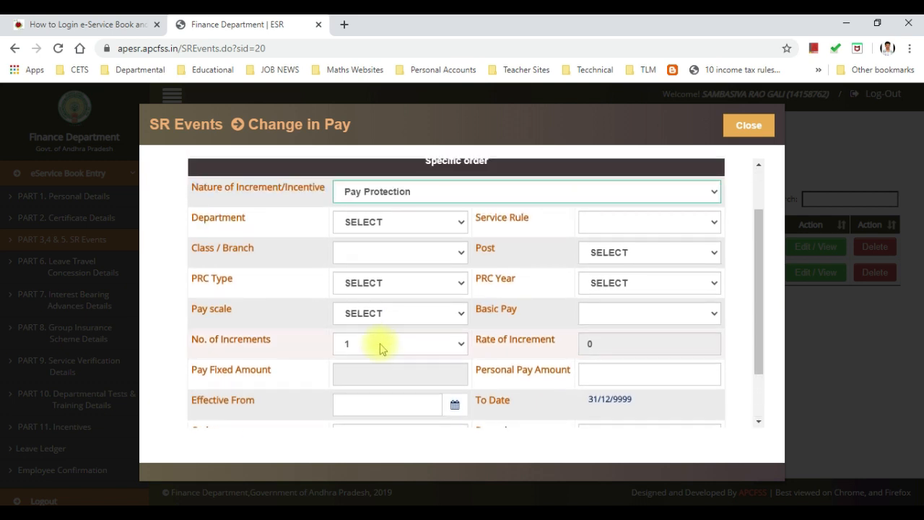
scroll(428, 346, down, 1)
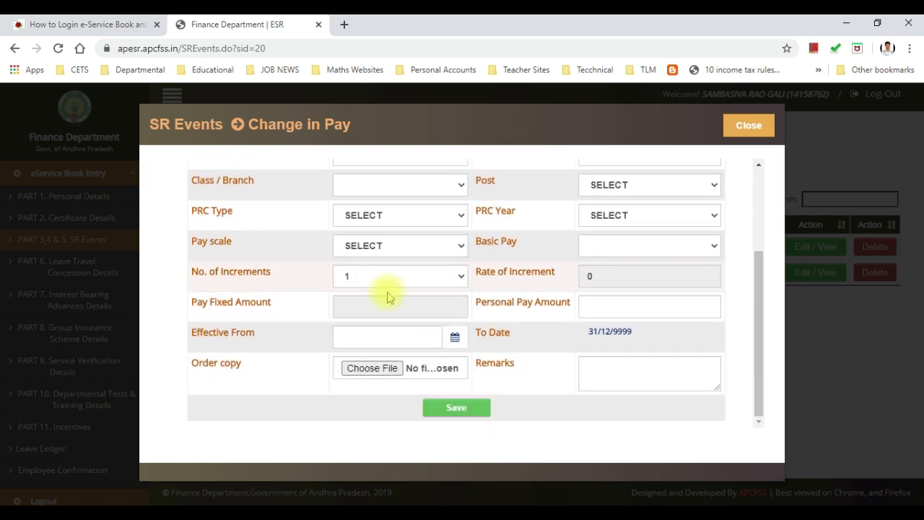
click(595, 304)
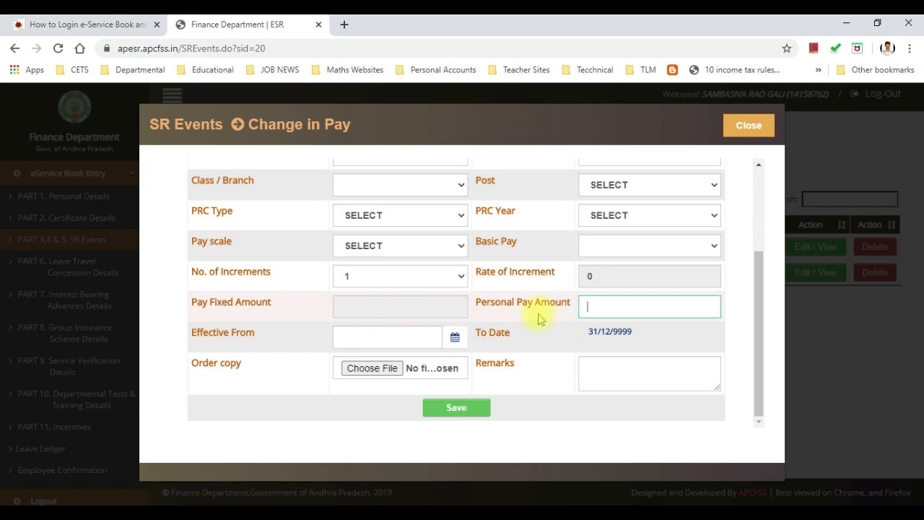
Step: Check that No. of Increments stays 1 and revisit the Personal Pay Amount field
click(457, 282)
click(457, 284)
scroll(419, 295, up, 1)
scroll(433, 296, down, 1)
click(589, 310)
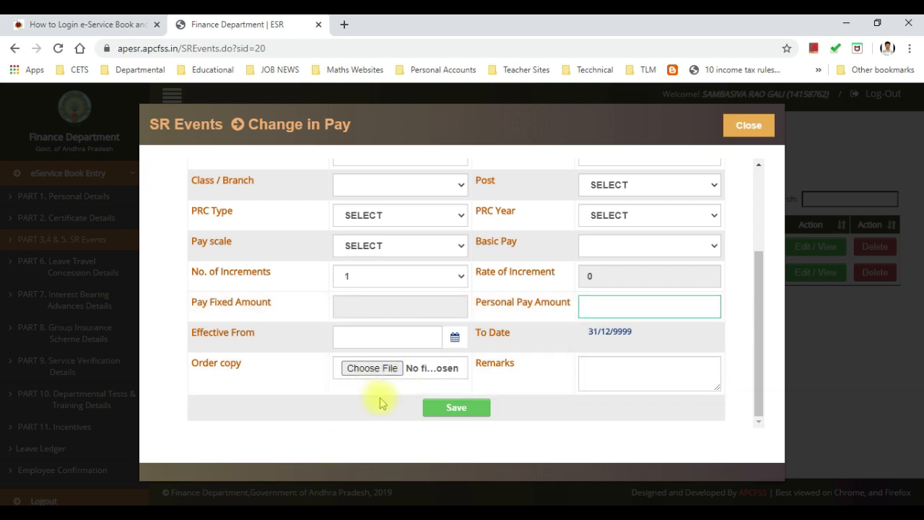
scroll(382, 403, up, 2)
scroll(383, 402, up, 1)
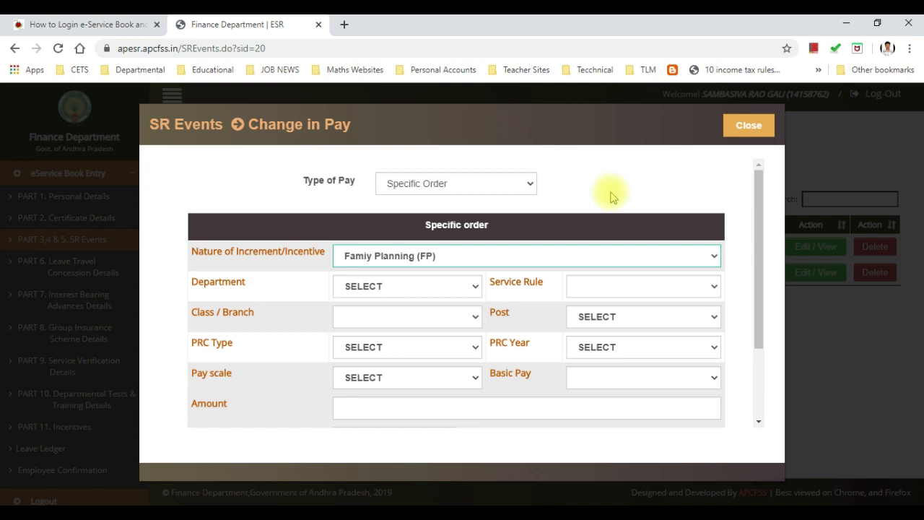
scroll(533, 253, down, 2)
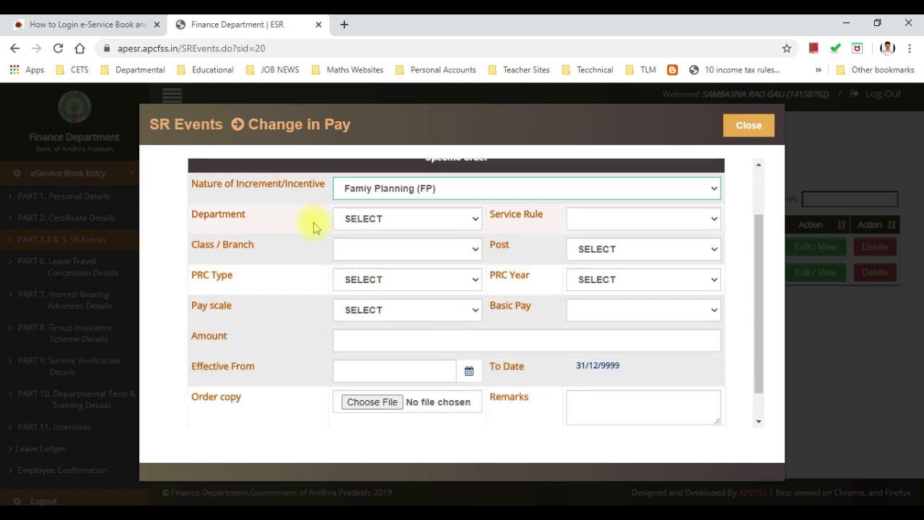
click(449, 315)
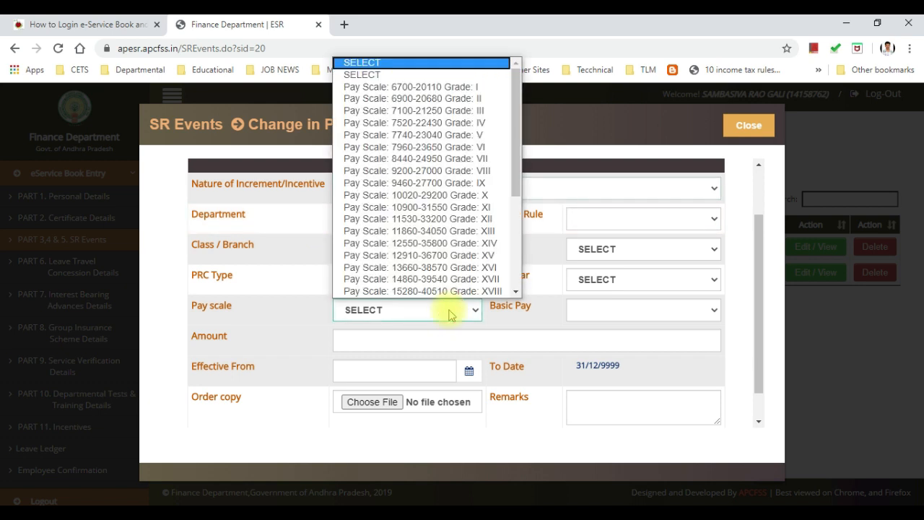
scroll(450, 278, down, 1)
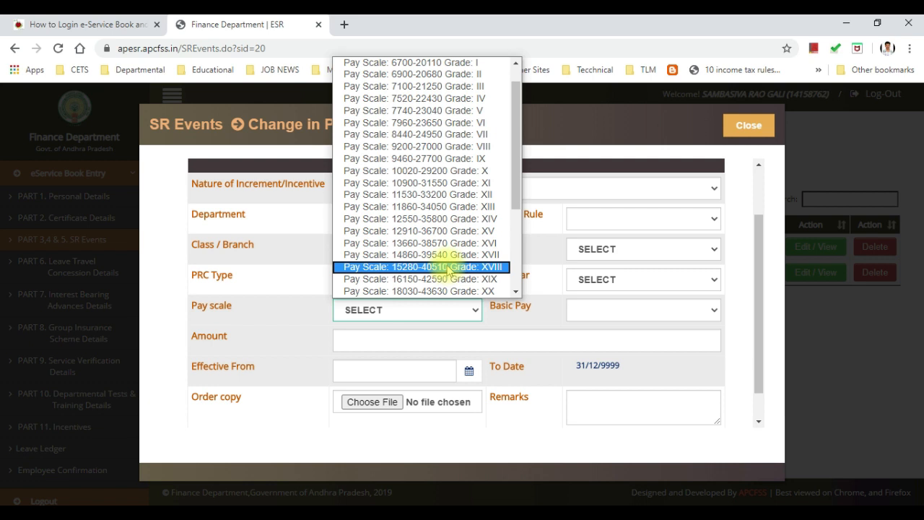
click(448, 267)
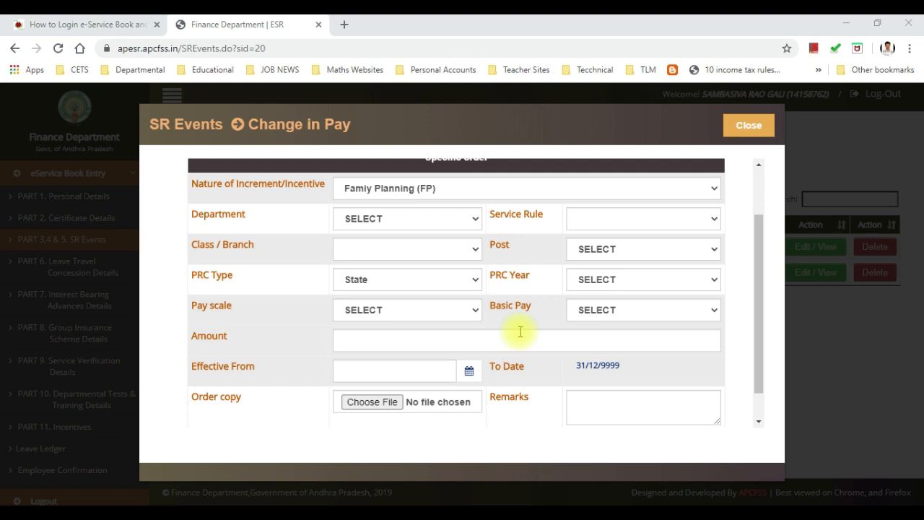
click(431, 342)
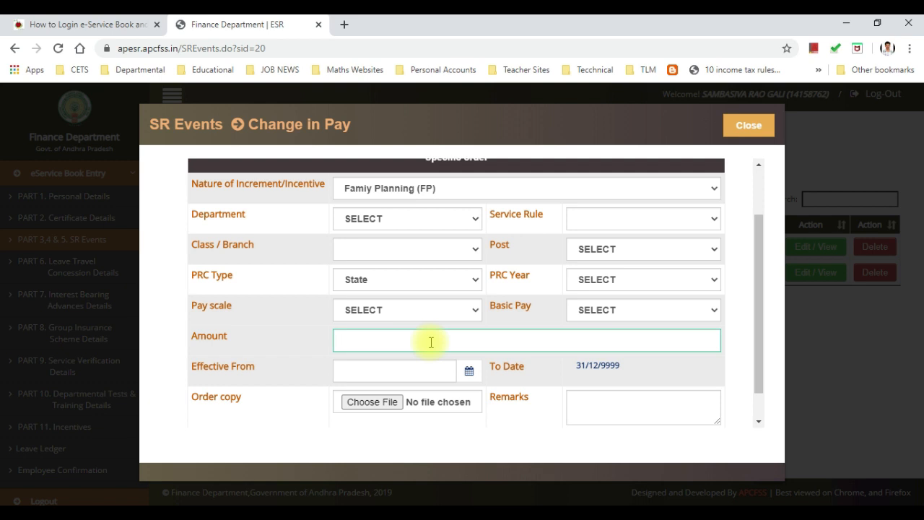
click(439, 187)
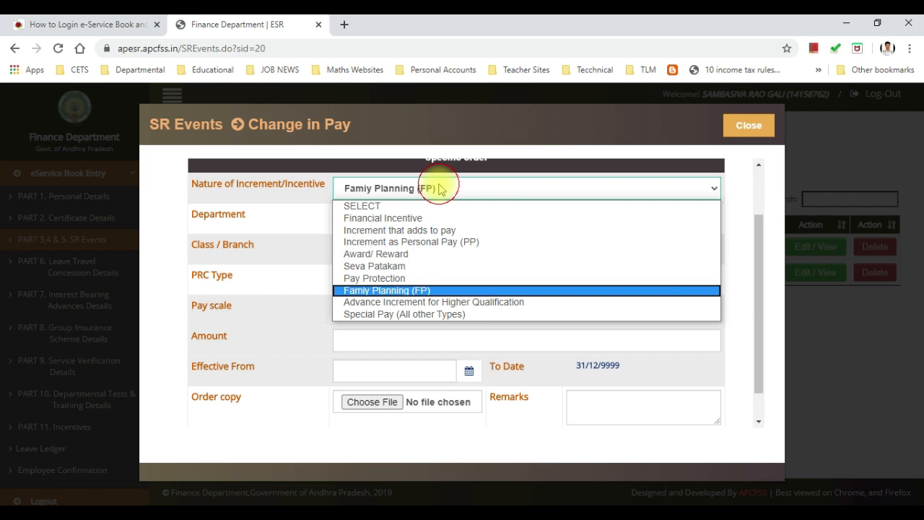
click(469, 301)
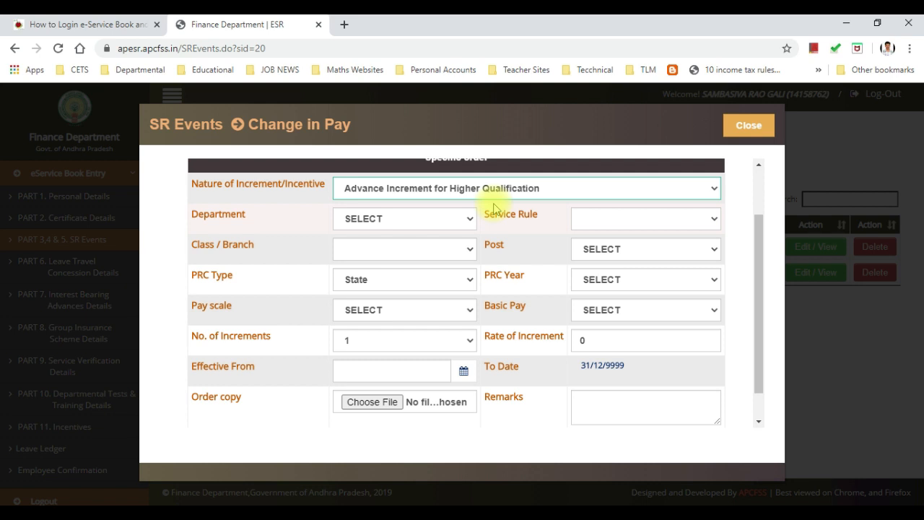
Step: Set No. of Increments to 2 for Advance Increment for Higher Qualification, keeping Specific Order
click(444, 351)
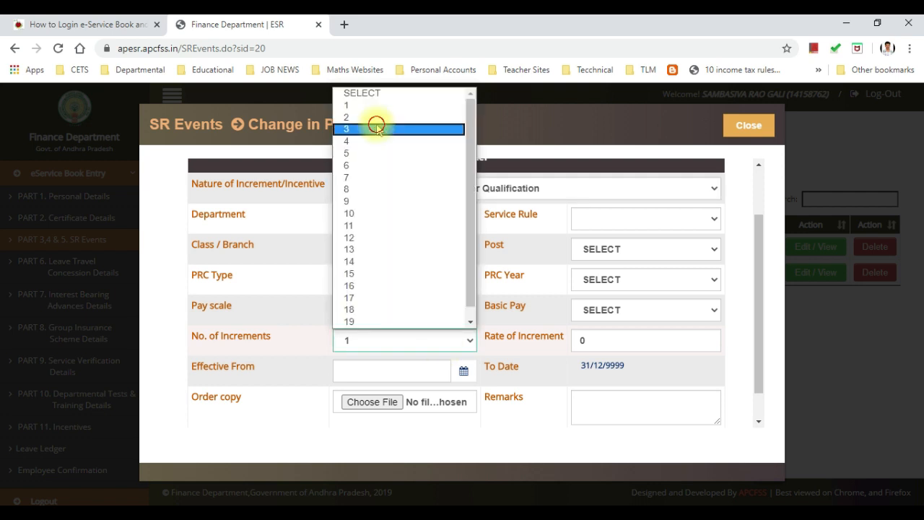
click(376, 120)
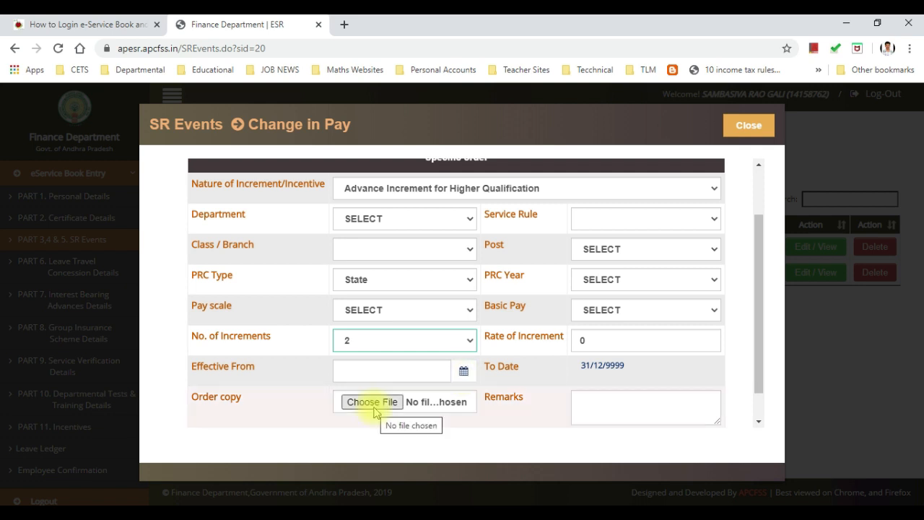
scroll(375, 411, up, 2)
click(433, 183)
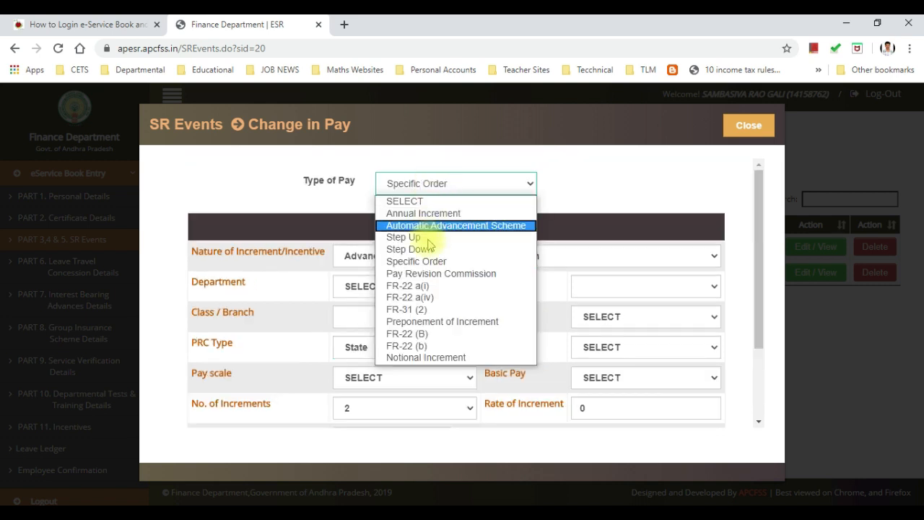
click(616, 195)
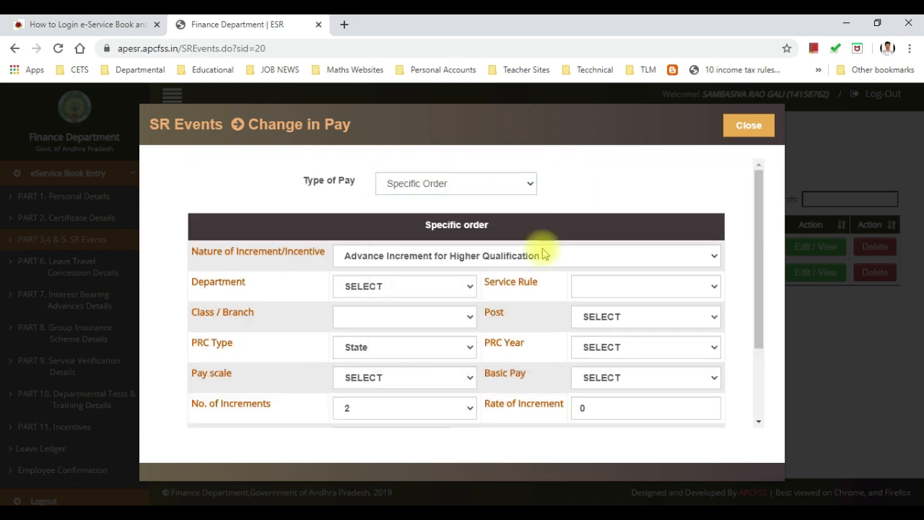
click(460, 259)
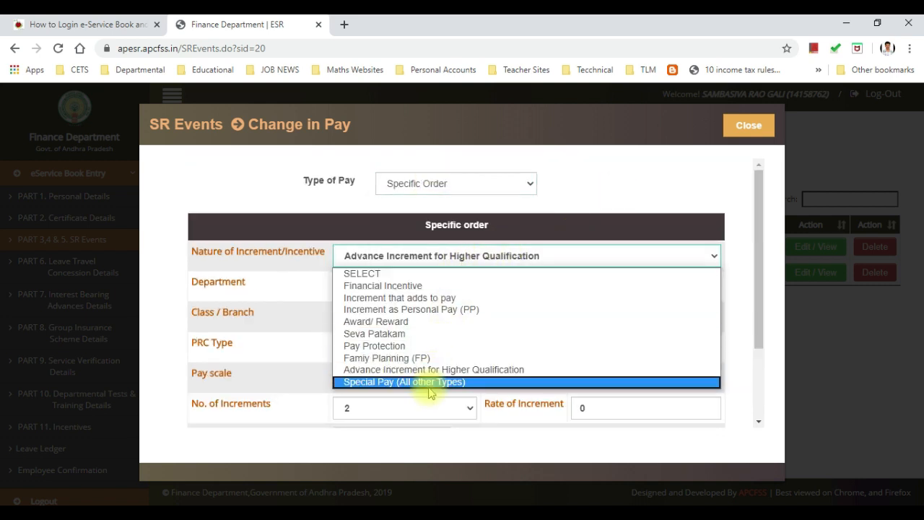
Step: Set Nature of Increment to Special Pay (All other Types), keeping No. of Increments at 2
click(403, 382)
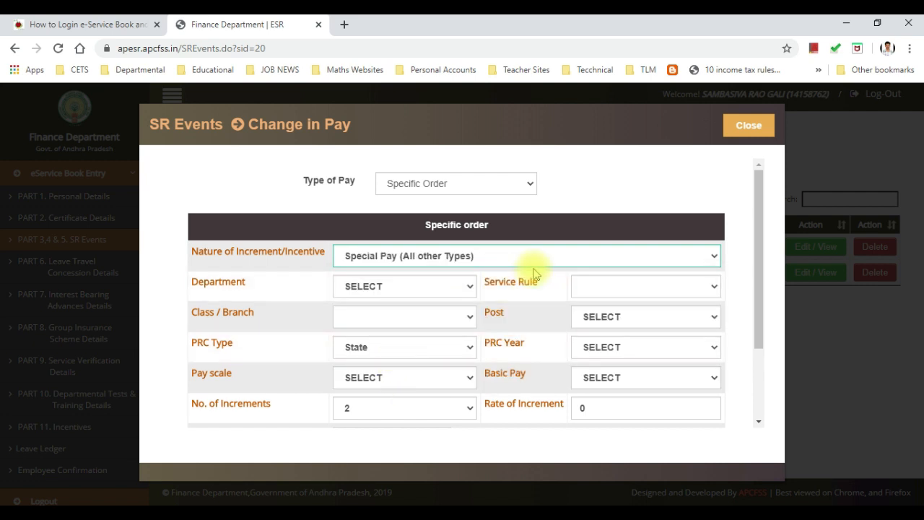
scroll(535, 273, down, 1)
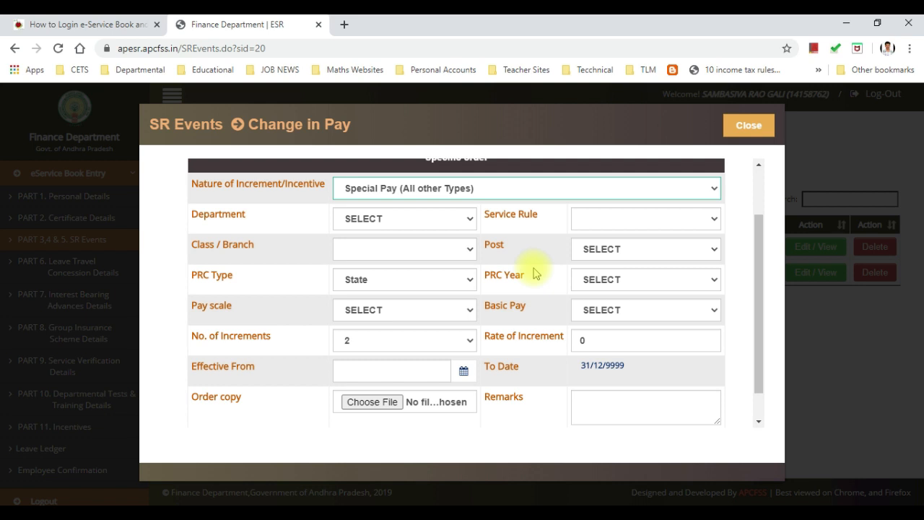
click(423, 344)
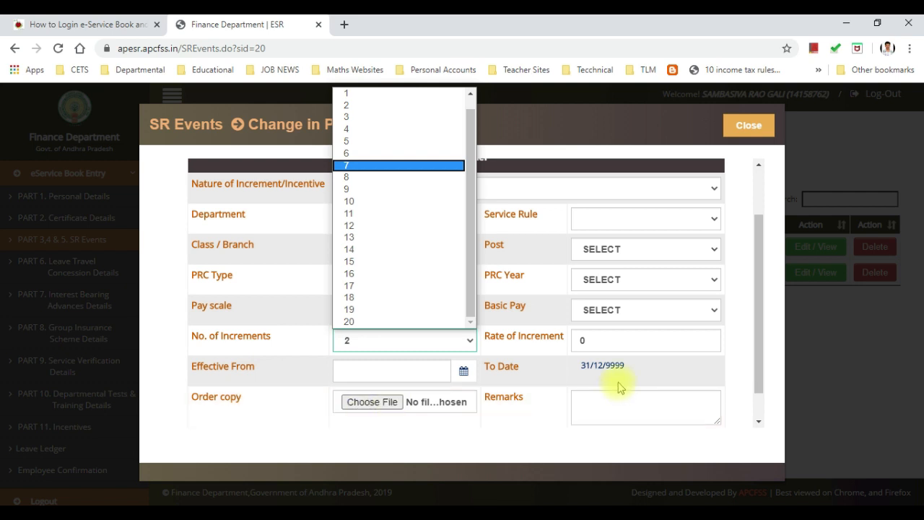
scroll(683, 336, up, 2)
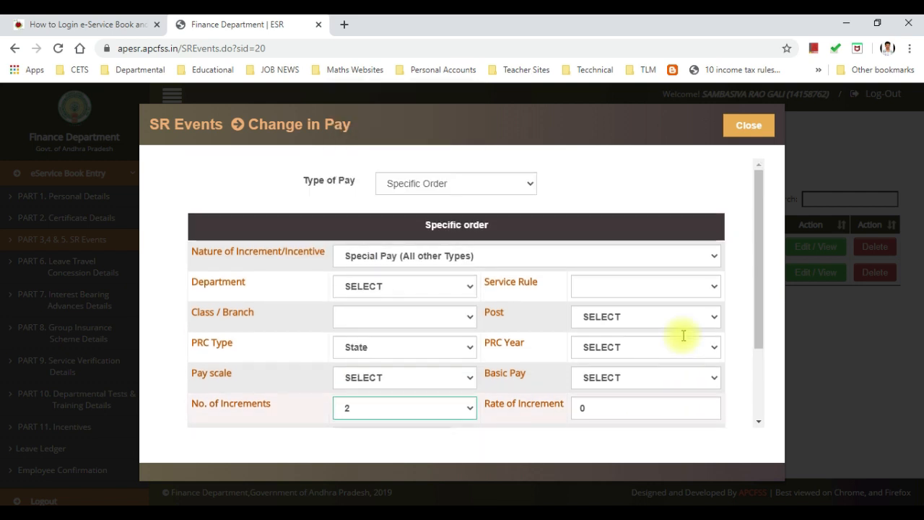
scroll(683, 336, down, 2)
scroll(682, 336, up, 2)
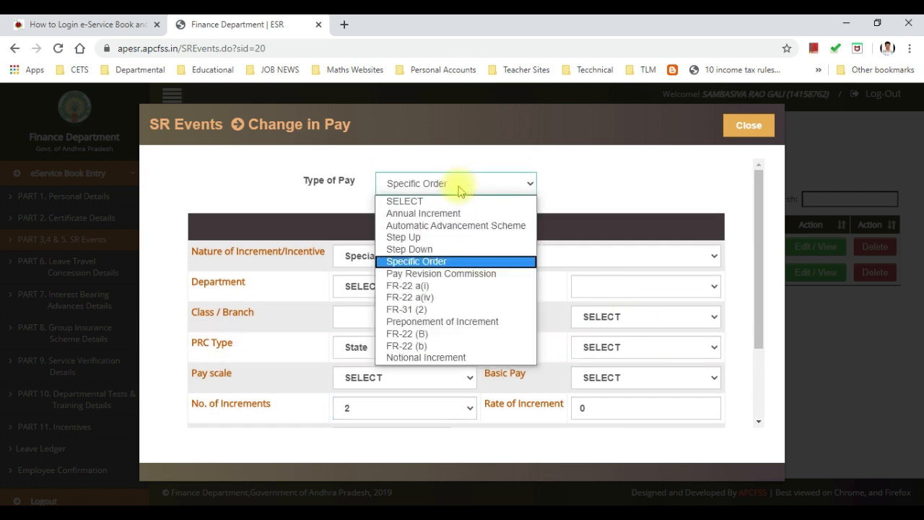
Step: Set Type of Pay to Pay Revision Commission and review the From and To sections
click(436, 274)
scroll(436, 280, down, 2)
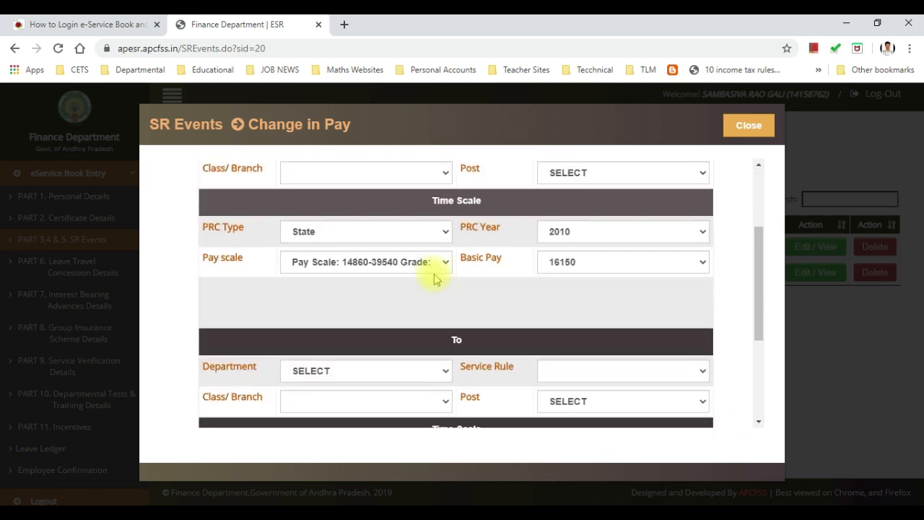
scroll(436, 280, up, 2)
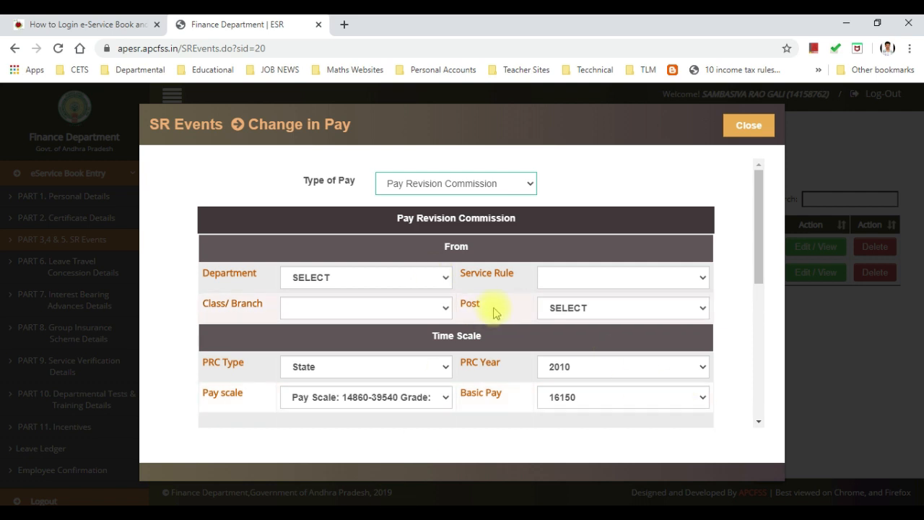
scroll(495, 310, down, 3)
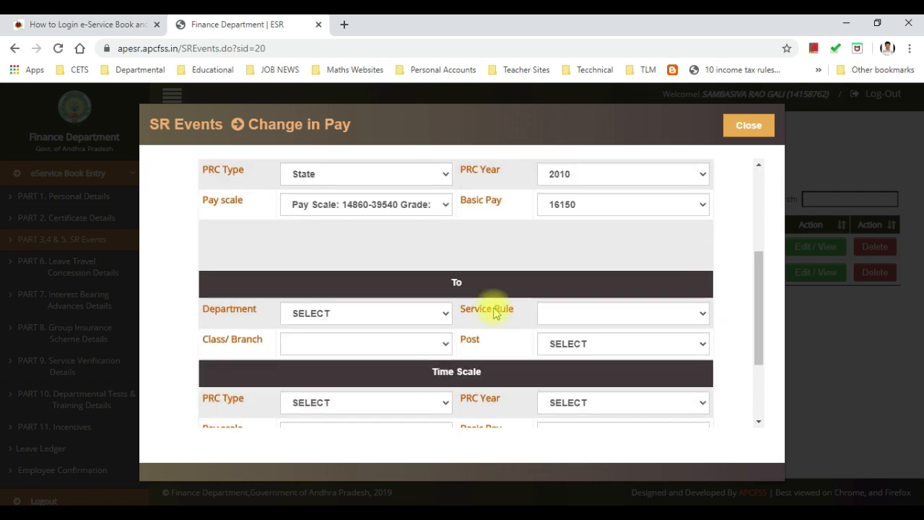
scroll(495, 310, up, 3)
scroll(495, 312, down, 5)
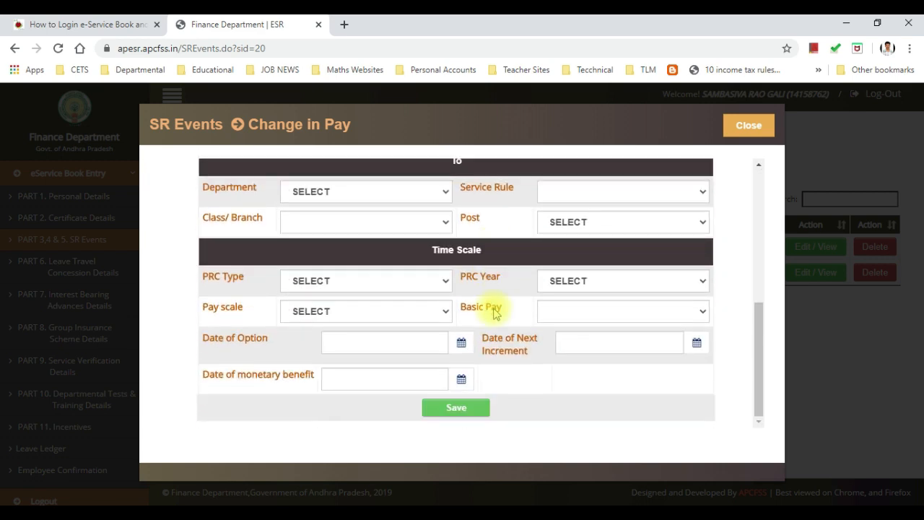
scroll(495, 310, up, 5)
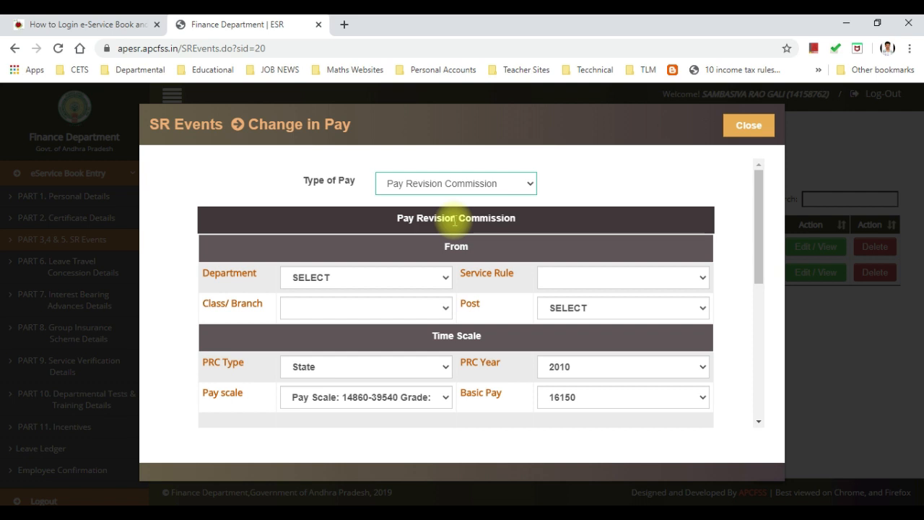
Step: Bring up the Pay Revision Commission table on page 8 of the e-SR Entry Manual Forms PDF
click(857, 498)
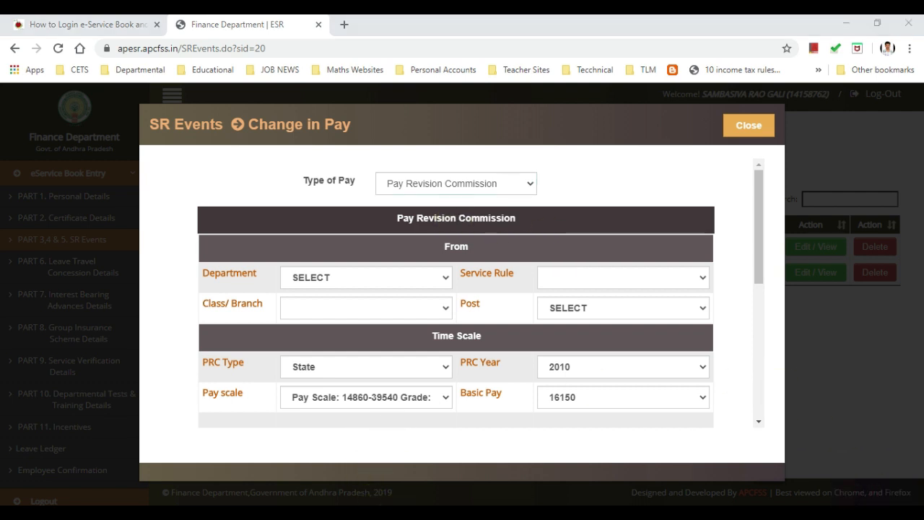
mouse_move(495, 509)
click(531, 469)
scroll(451, 386, up, 15)
scroll(448, 383, up, 8)
scroll(446, 386, up, 7)
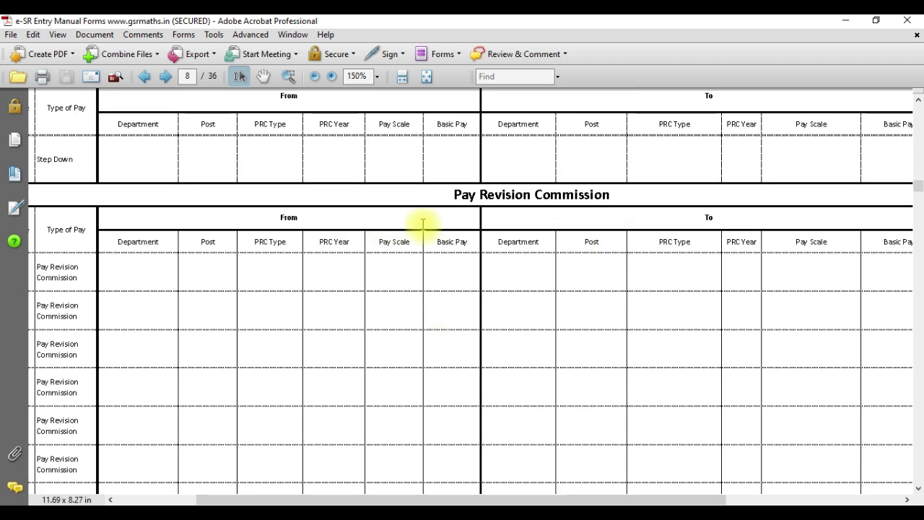
Step: Check the PRC 2015 page in S.R.pdf, then return to the e-SR Pay Revision Commission form
scroll(56, 282, down, 1)
scroll(58, 284, down, 1)
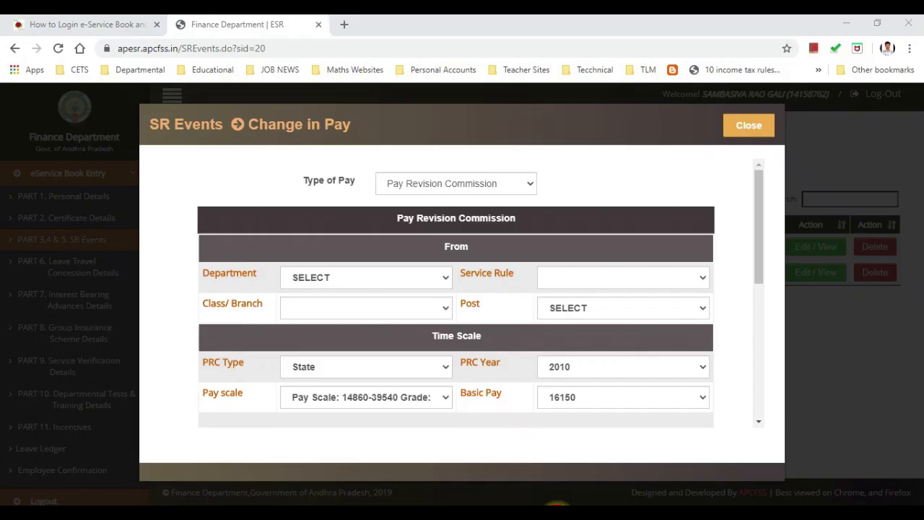
click(557, 513)
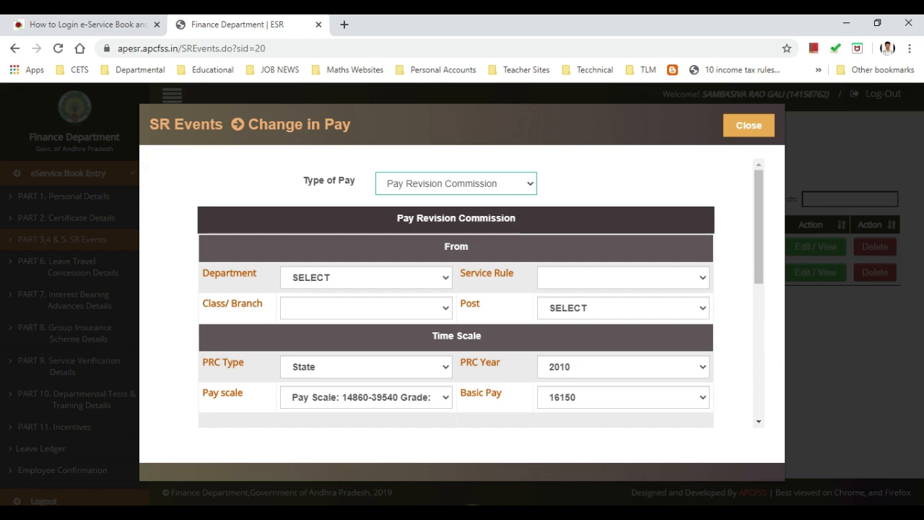
click(455, 485)
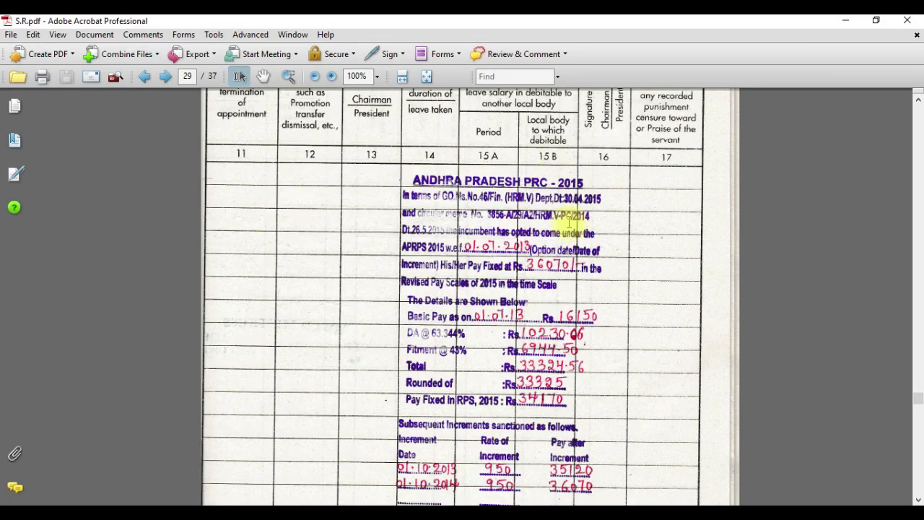
click(570, 513)
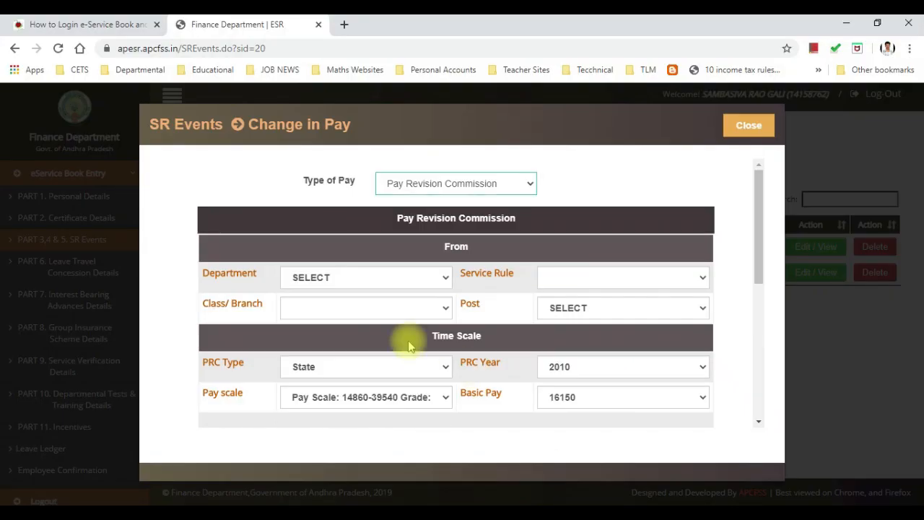
Step: In the From section, set School Education as department and confirm PRC type State and year 2010
click(406, 282)
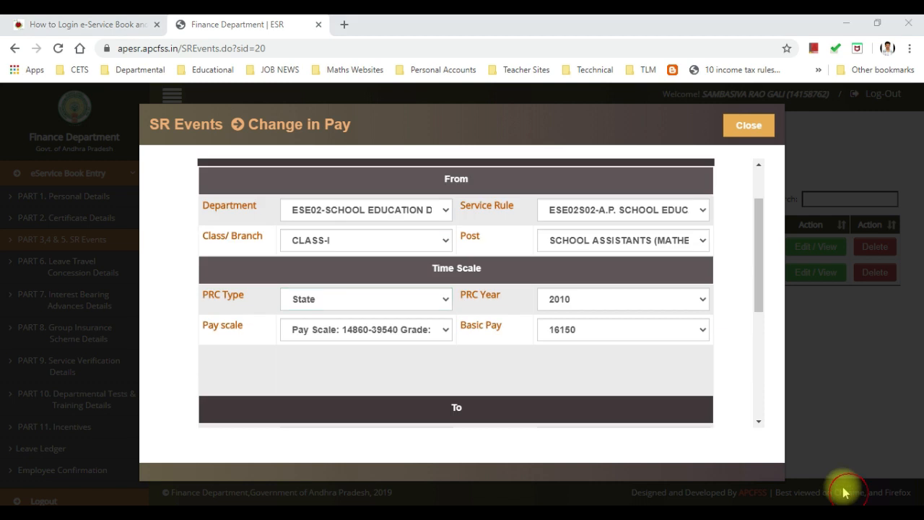
scroll(469, 382, up, 1)
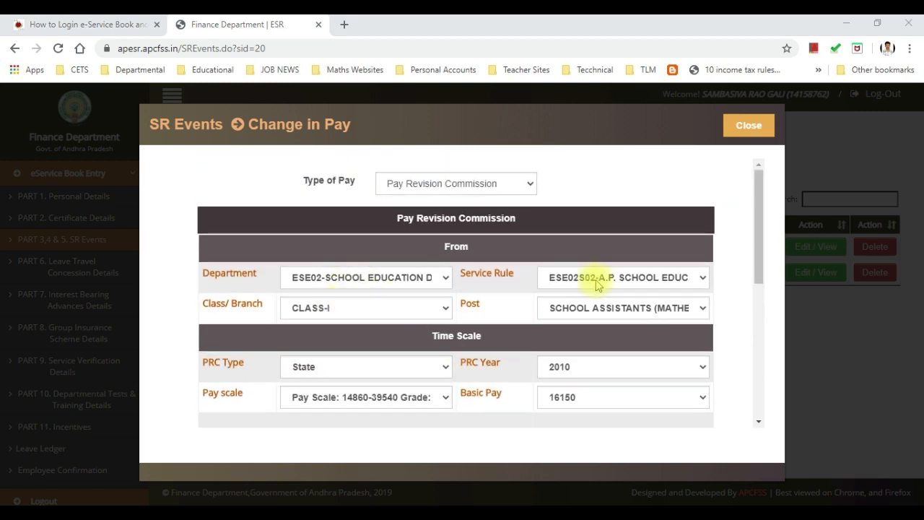
scroll(565, 315, down, 1)
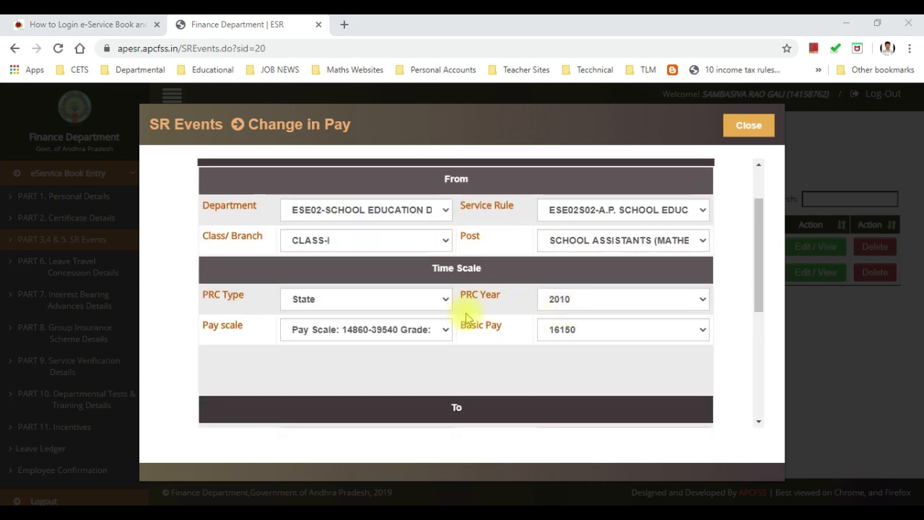
click(364, 309)
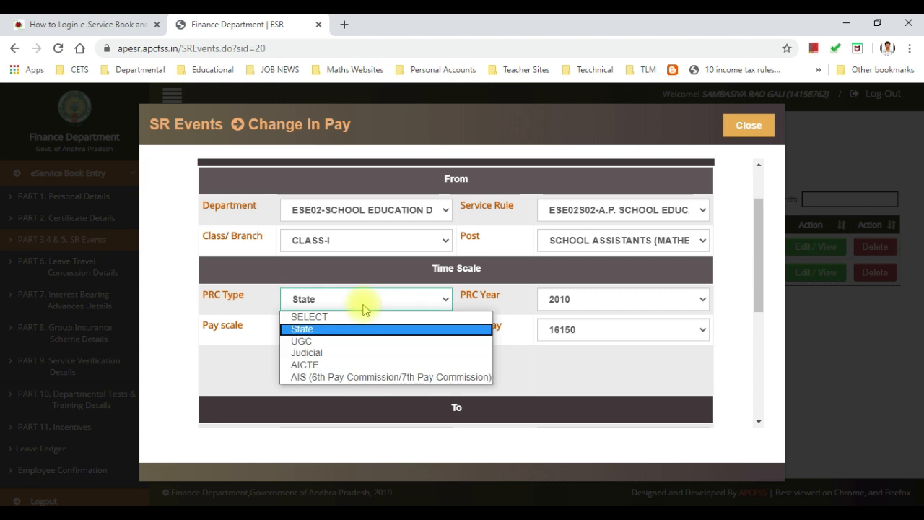
click(363, 306)
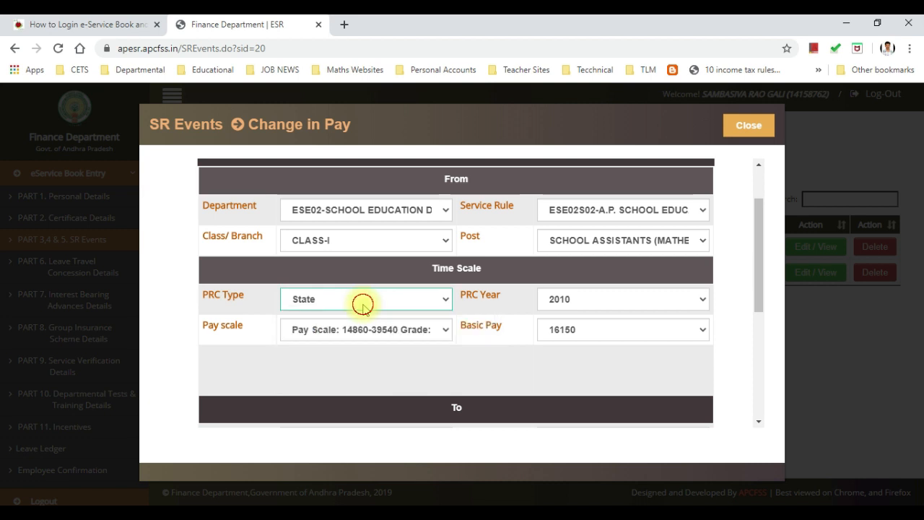
click(578, 302)
click(582, 301)
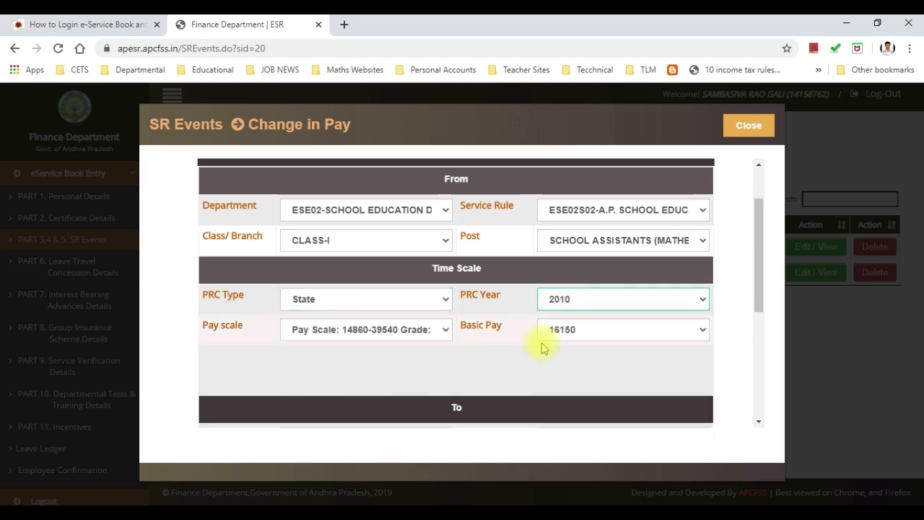
scroll(541, 347, up, 1)
scroll(485, 275, down, 1)
scroll(486, 275, down, 1)
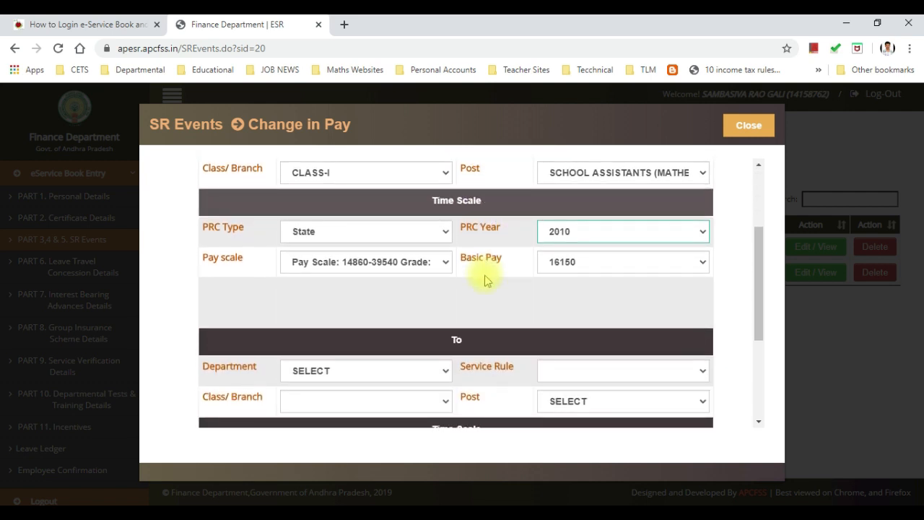
scroll(486, 275, up, 1)
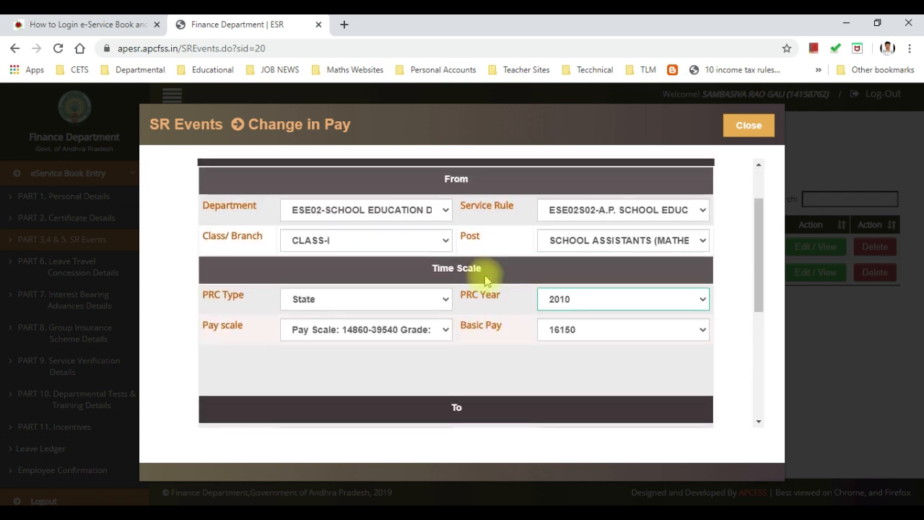
click(443, 339)
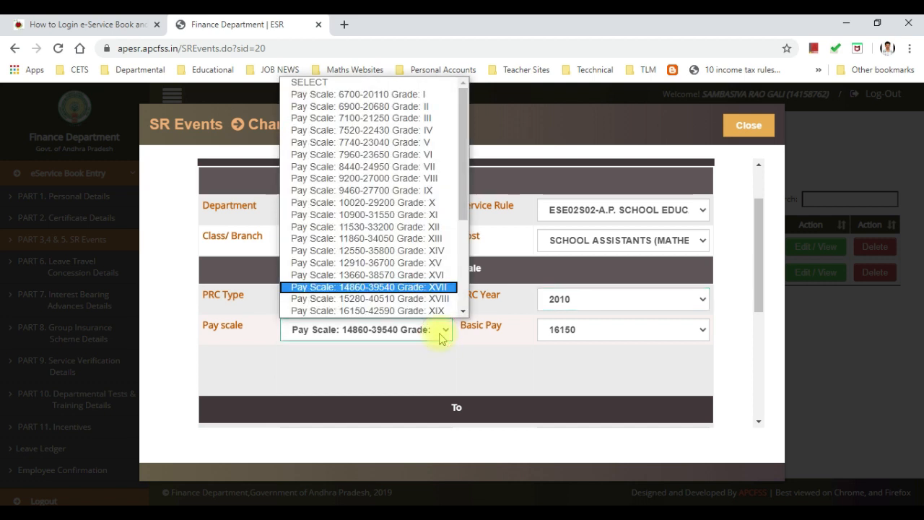
click(442, 338)
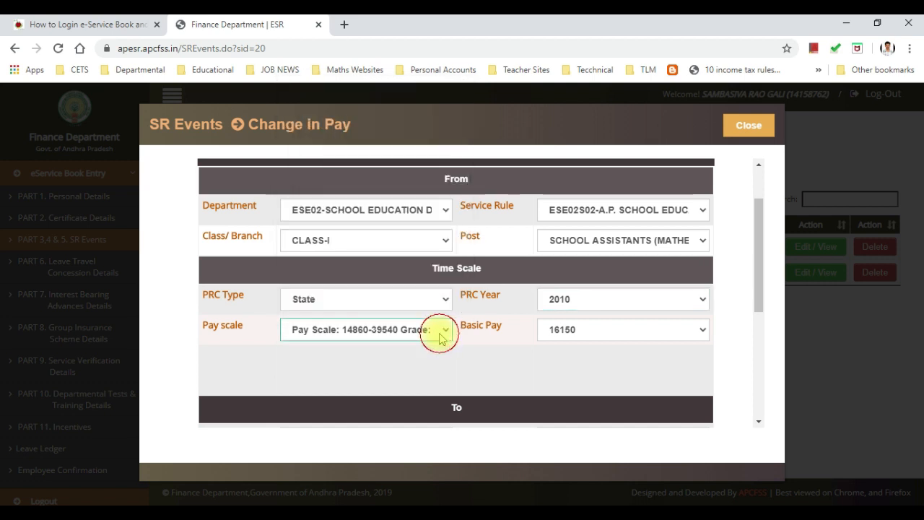
click(594, 335)
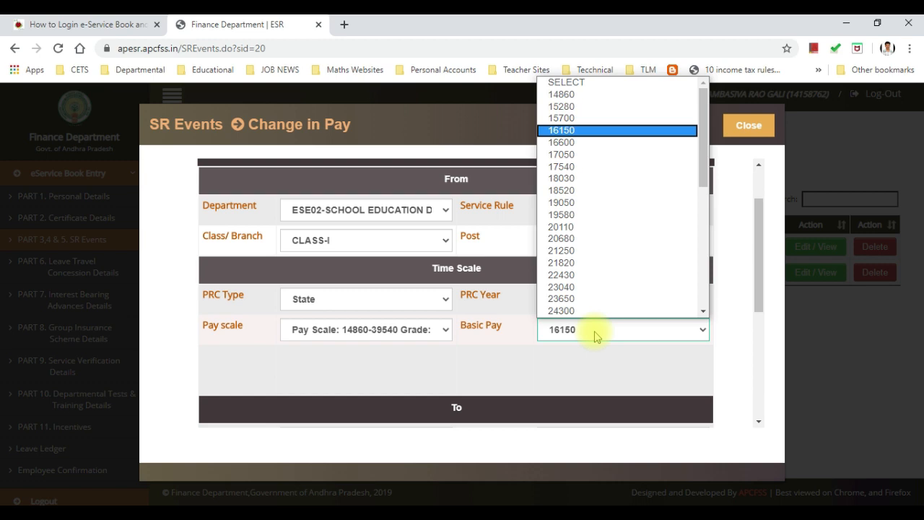
Step: Read the PRC 2015 entry on page 29 of S.R.pdf, then return to the Change in Pay form
mouse_move(490, 509)
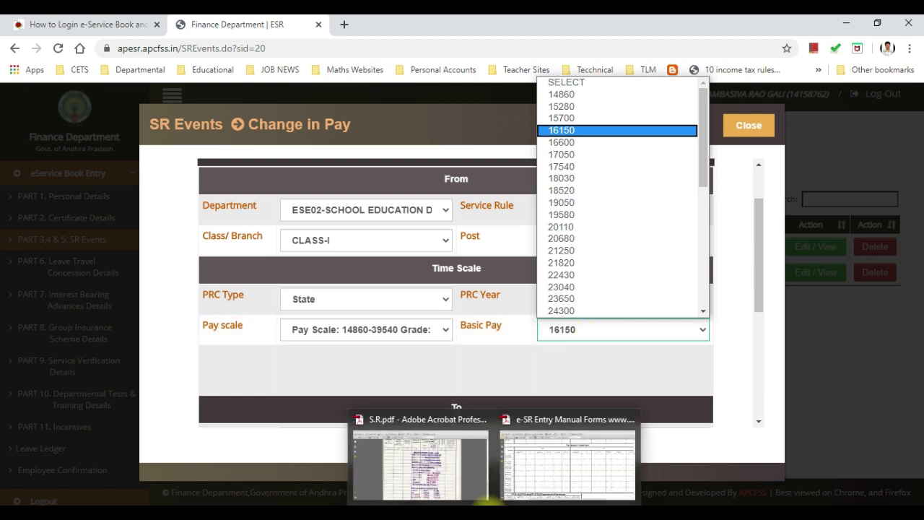
click(435, 469)
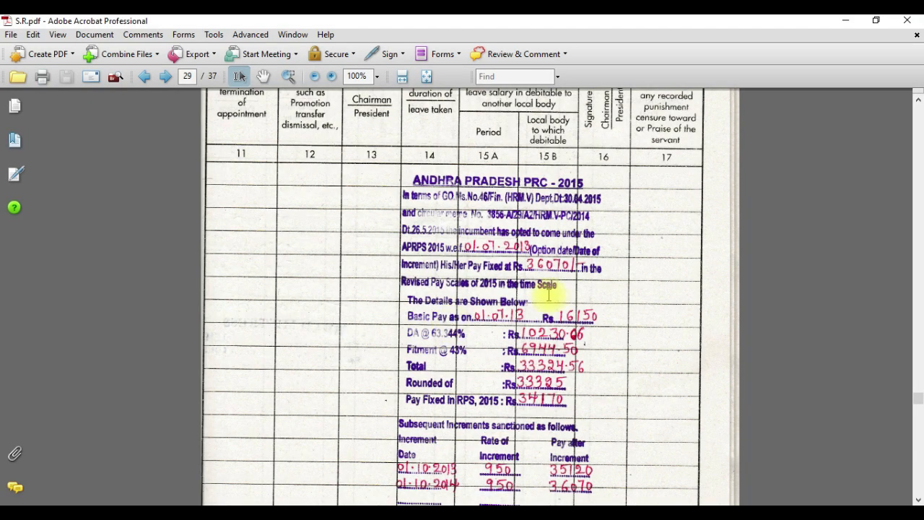
scroll(548, 296, down, 3)
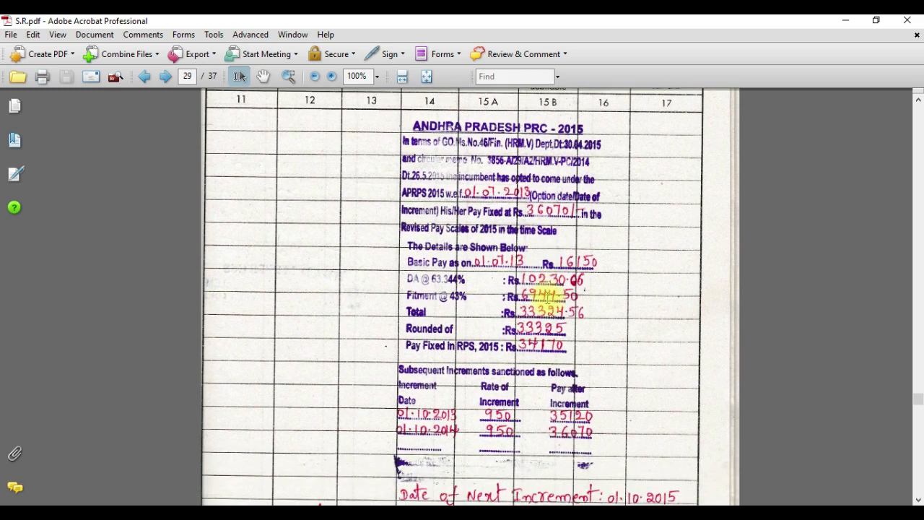
scroll(548, 296, up, 2)
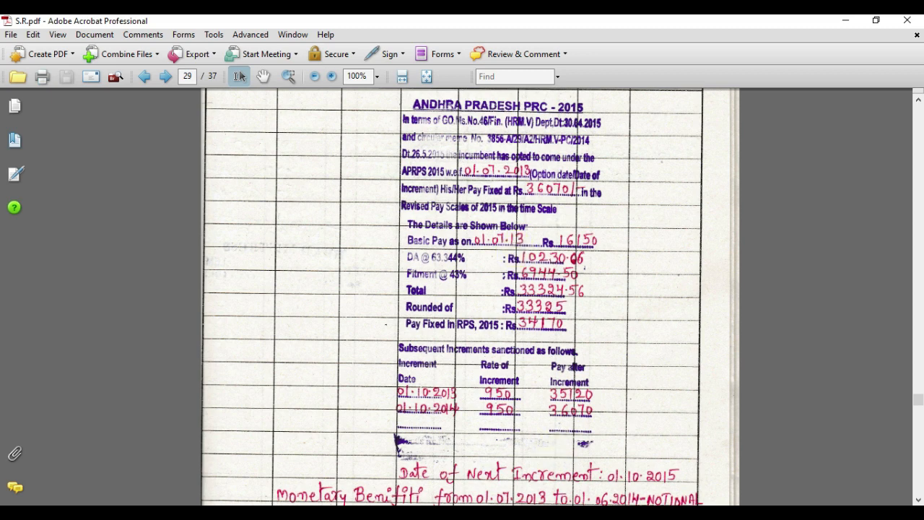
key(alt+Tab)
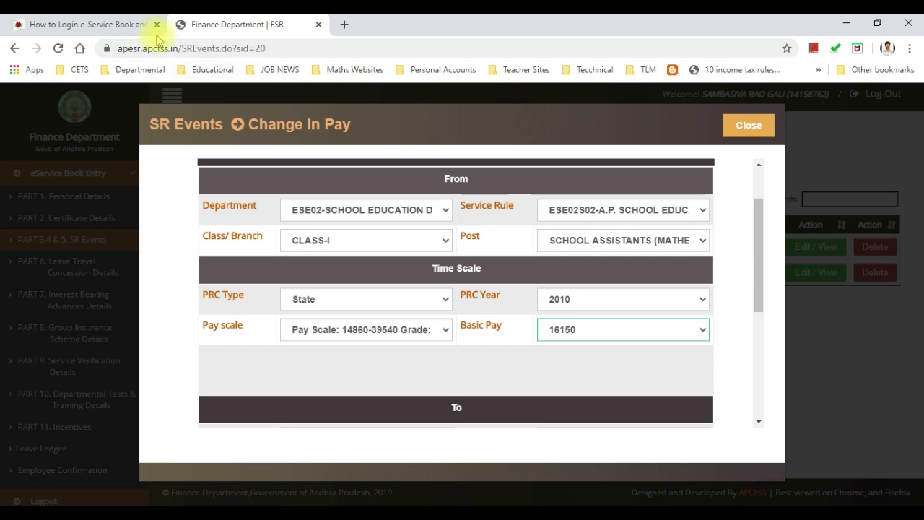
Step: Open the gsrmaths PRC/RPS-wise option dates and monetary benefit table, e.g. 2015: 01.07.2013 / 02.06.2014
click(119, 26)
scroll(330, 254, up, 1)
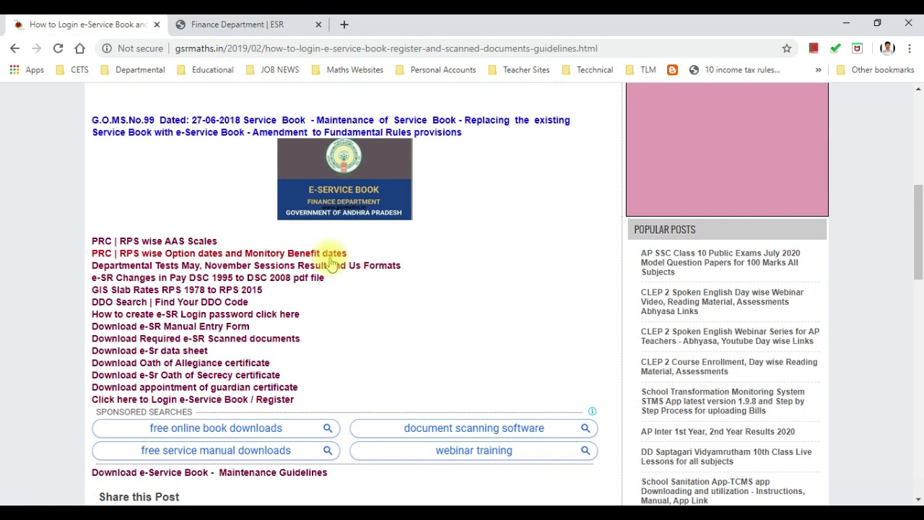
scroll(144, 274, up, 5)
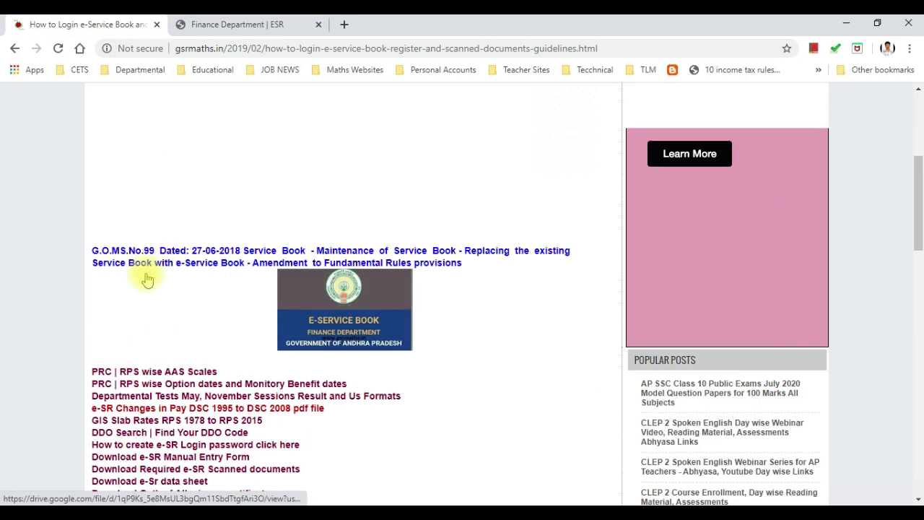
scroll(313, 276, down, 7)
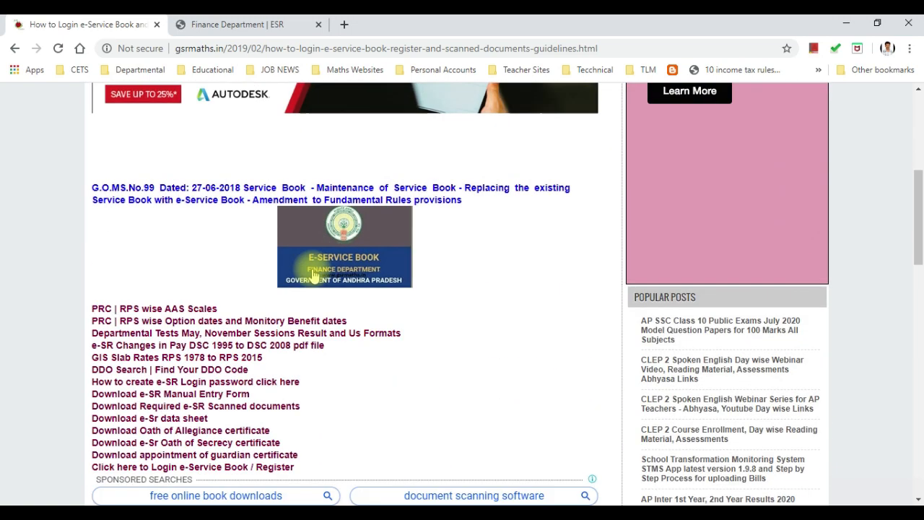
scroll(192, 252, up, 1)
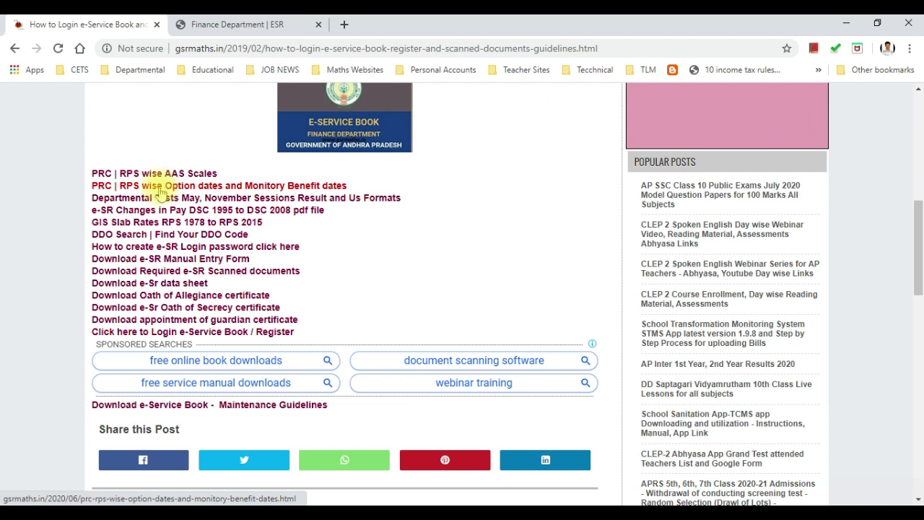
click(211, 188)
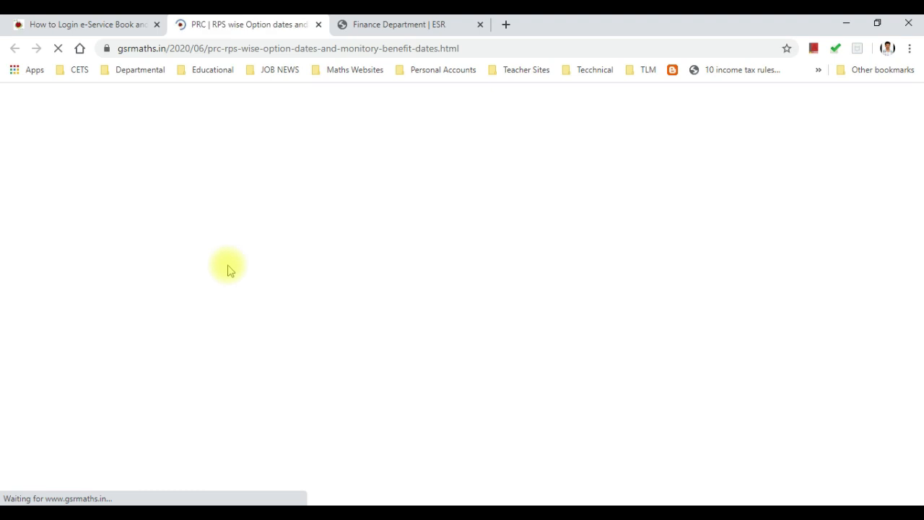
scroll(250, 256, down, 5)
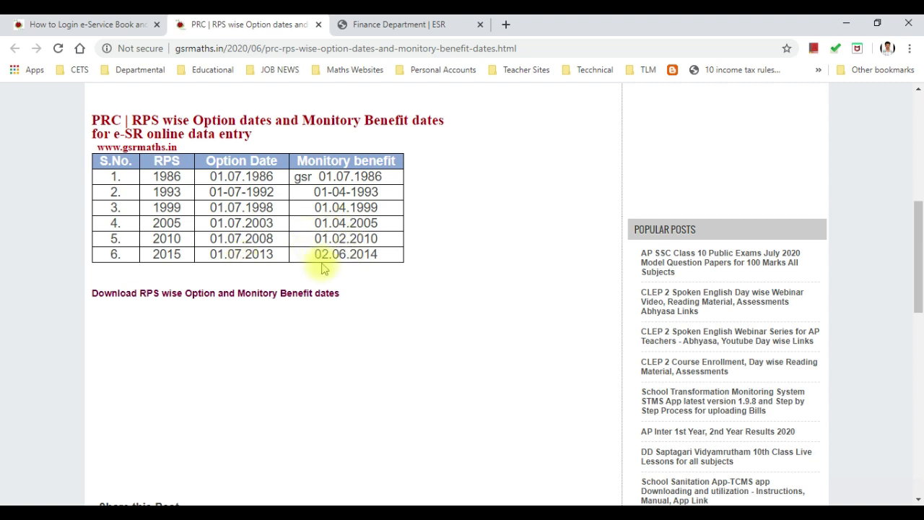
click(411, 24)
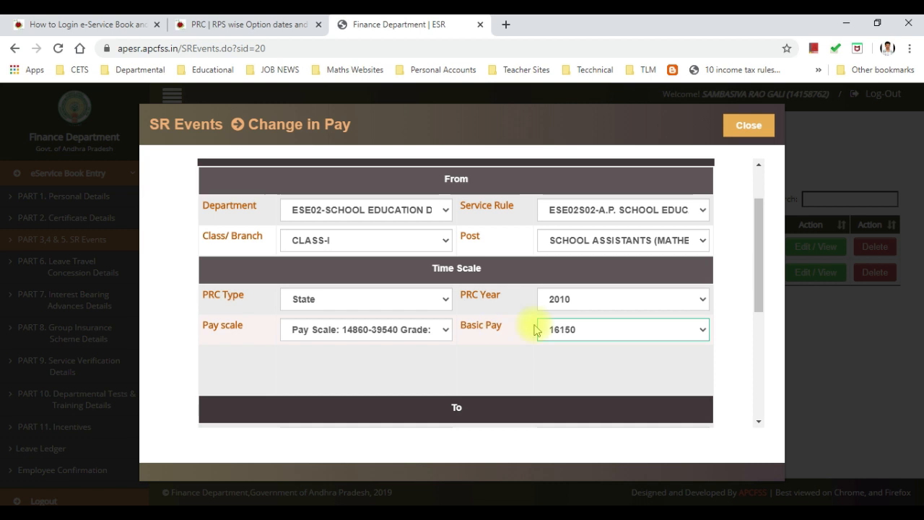
Step: Verify the From basic pay of 16150 against the scanned S.R.pdf
click(592, 332)
click(591, 332)
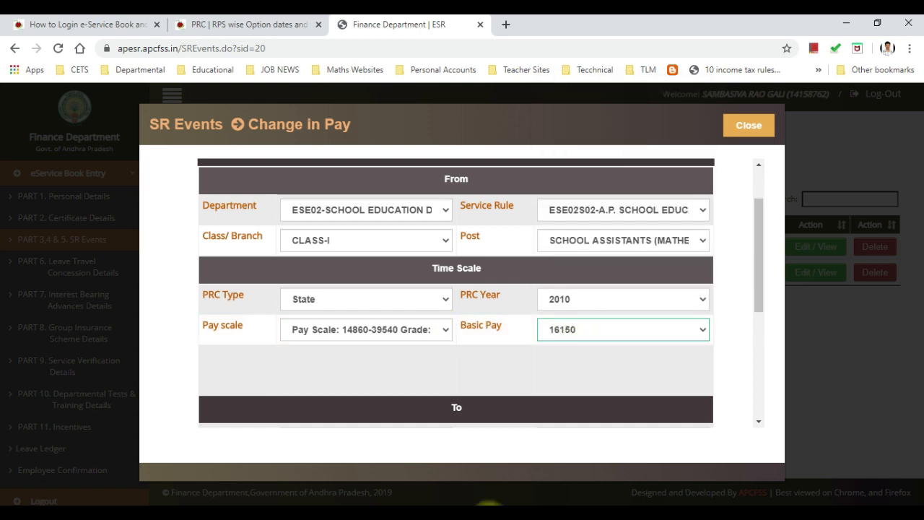
mouse_move(505, 504)
click(430, 468)
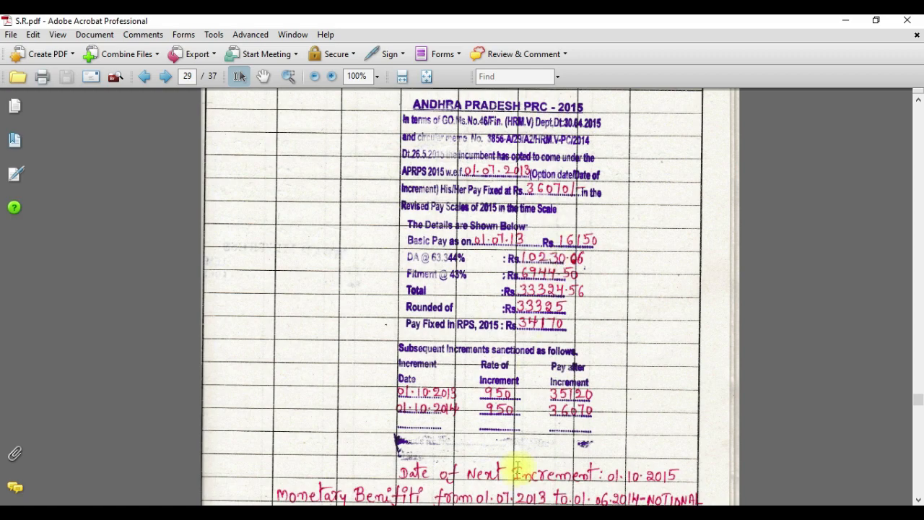
click(561, 510)
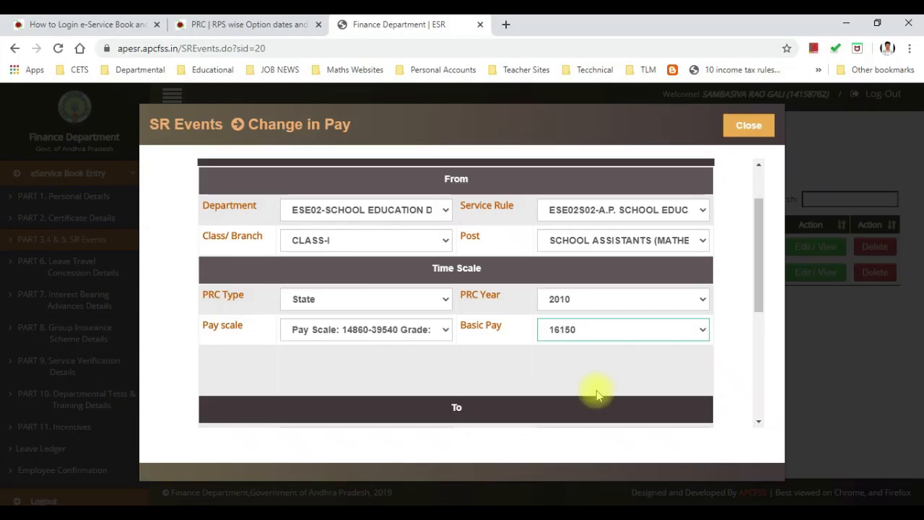
scroll(583, 338, down, 2)
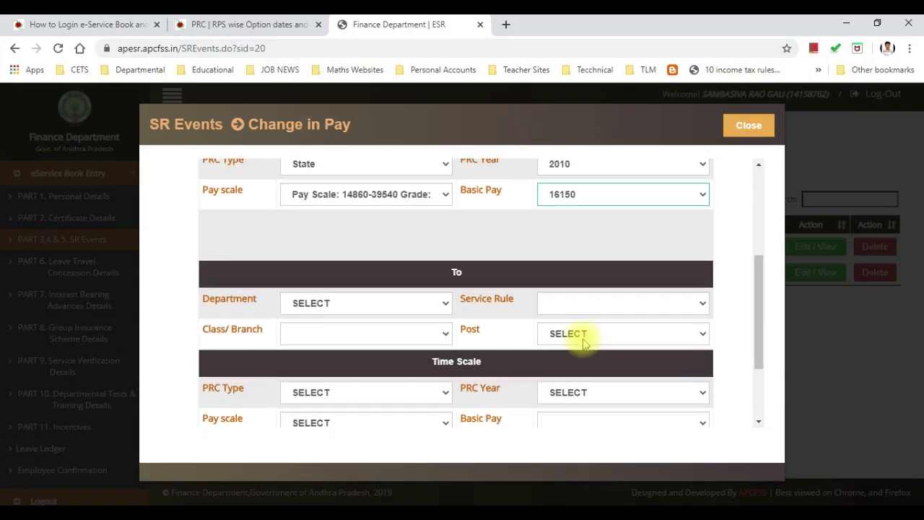
Step: In the To section, keep the department and State PRC type and set PRC year 2015
click(426, 304)
click(426, 304)
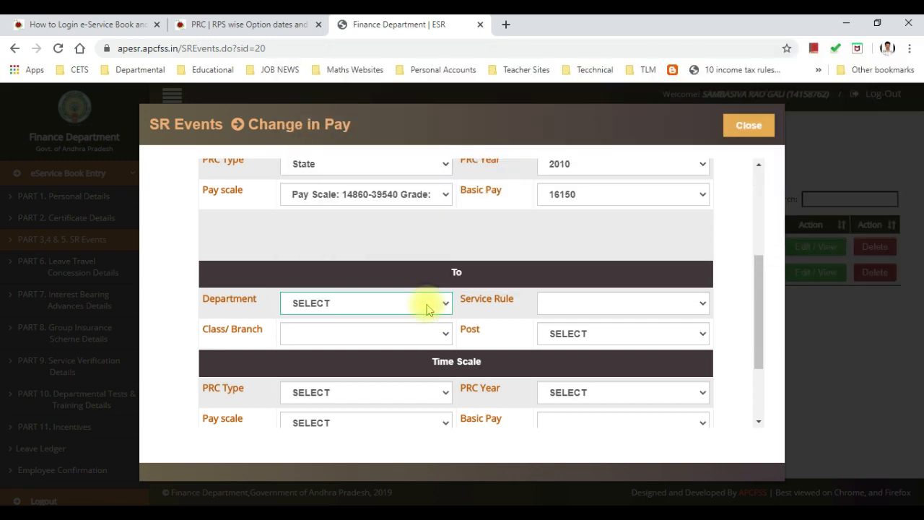
scroll(429, 308, up, 1)
scroll(429, 308, down, 3)
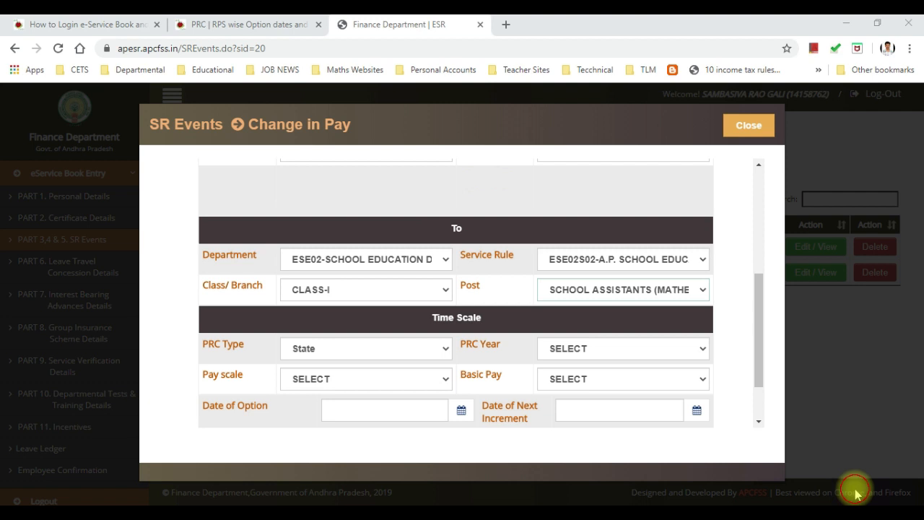
scroll(354, 291, down, 1)
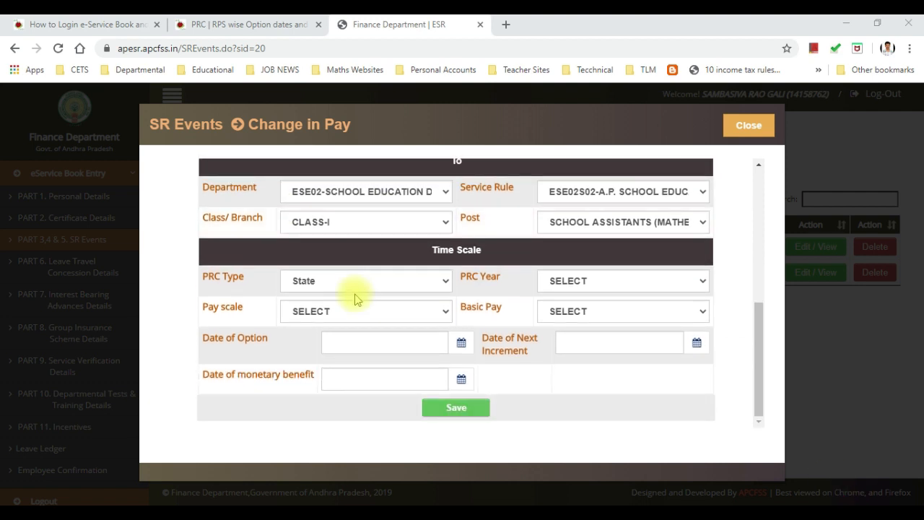
click(374, 287)
click(375, 288)
click(560, 281)
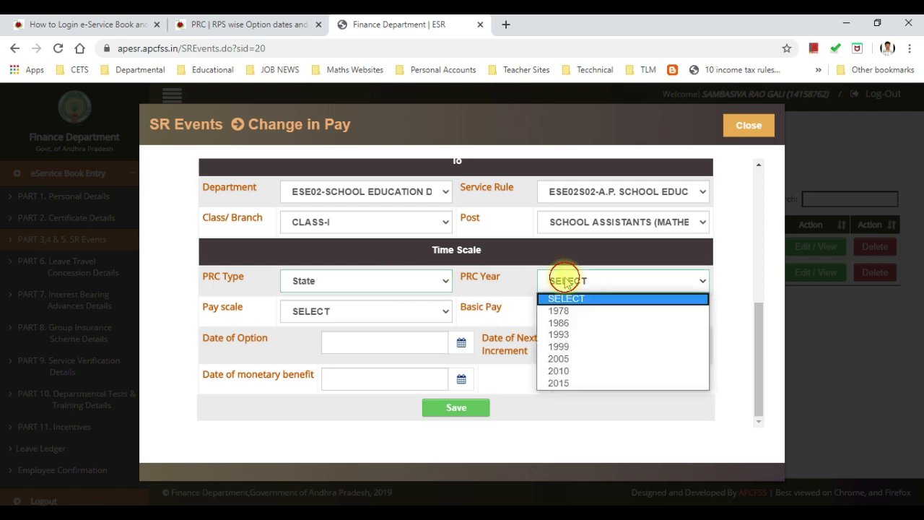
click(566, 382)
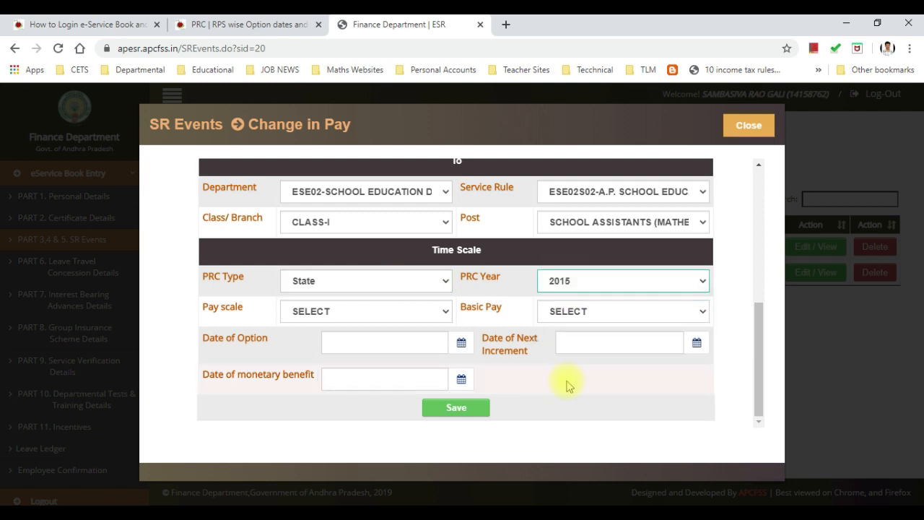
click(343, 315)
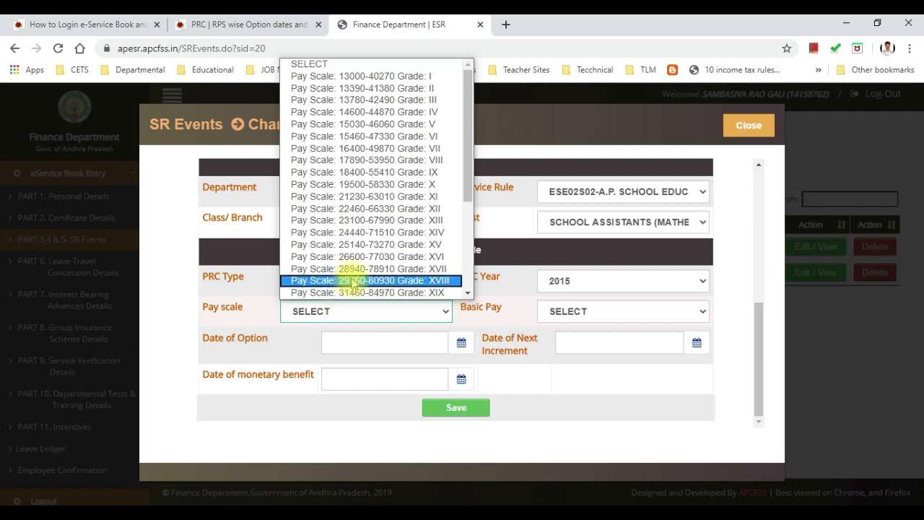
click(351, 269)
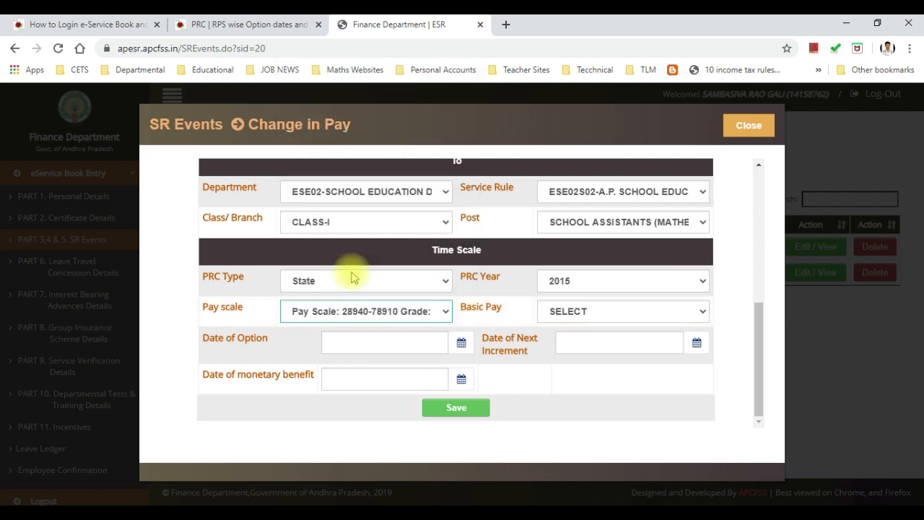
click(568, 313)
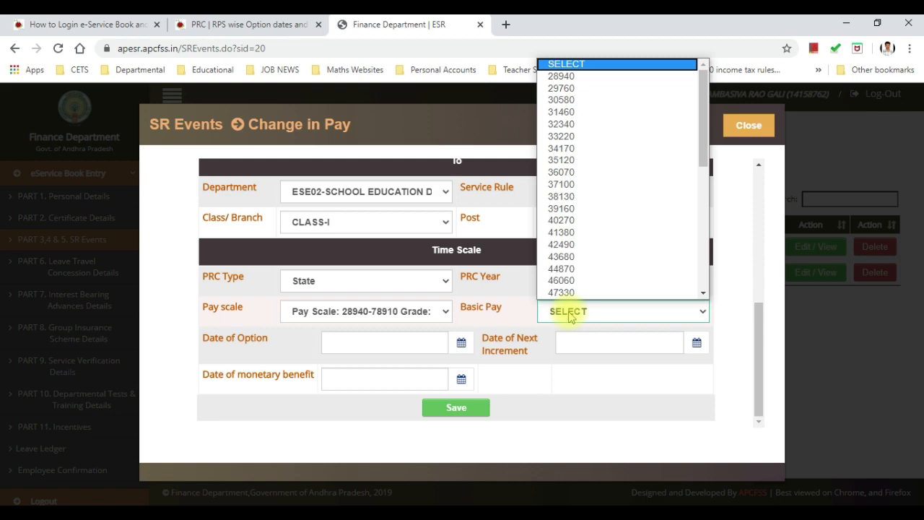
click(496, 512)
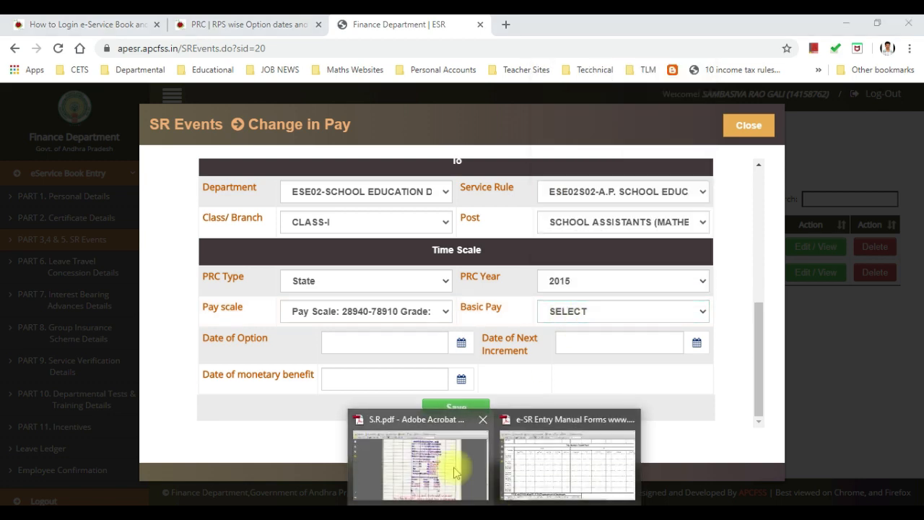
click(470, 488)
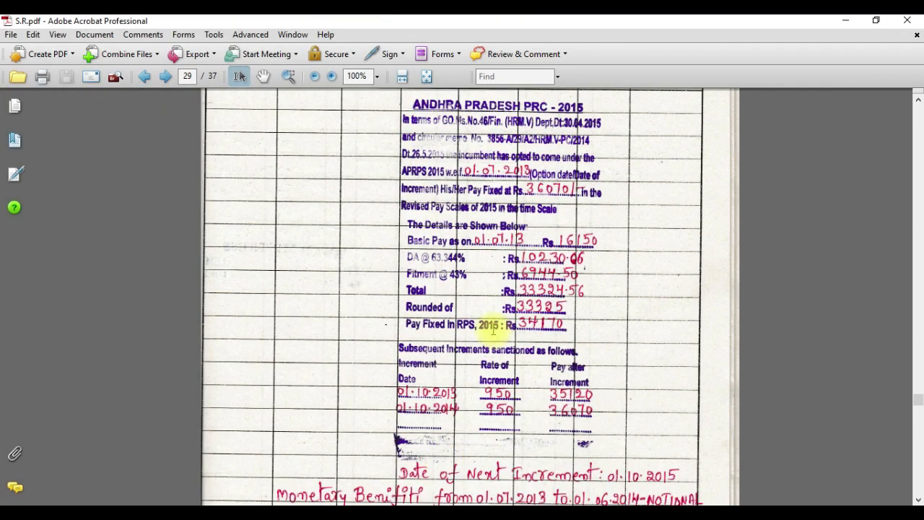
scroll(480, 343, up, 1)
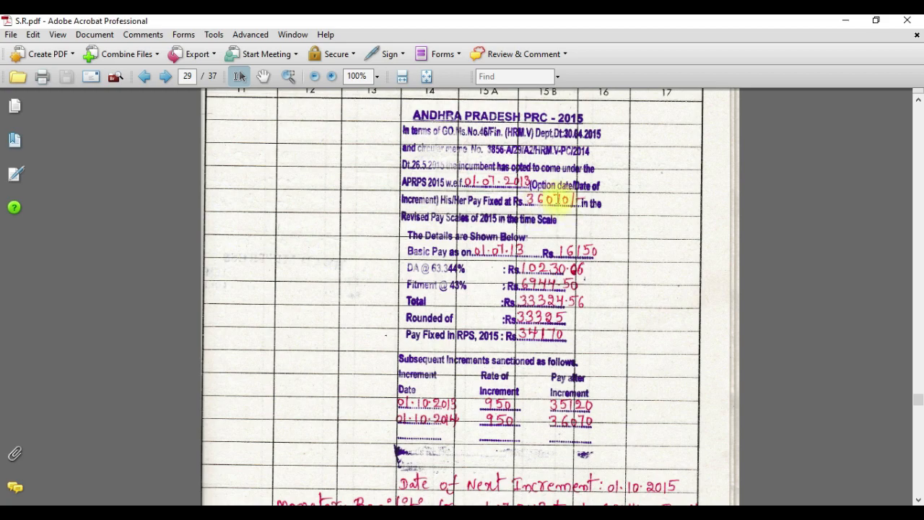
key(alt+Tab)
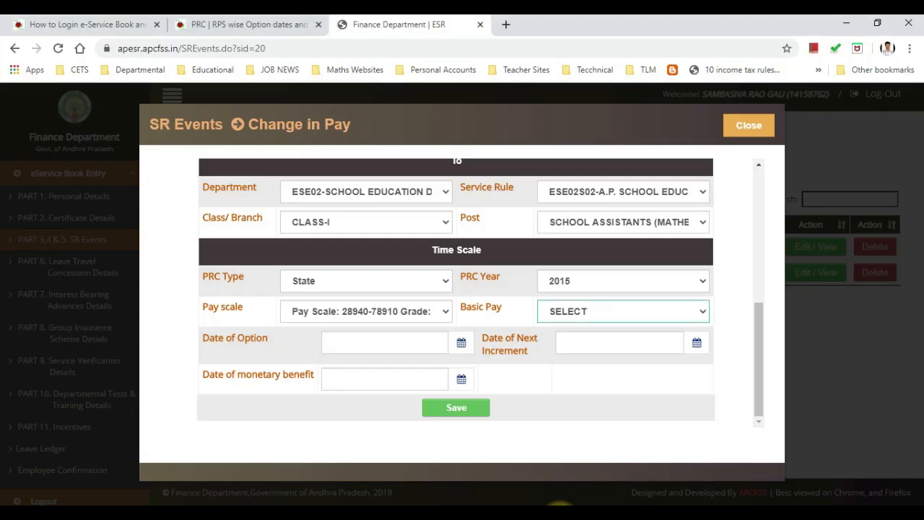
click(579, 312)
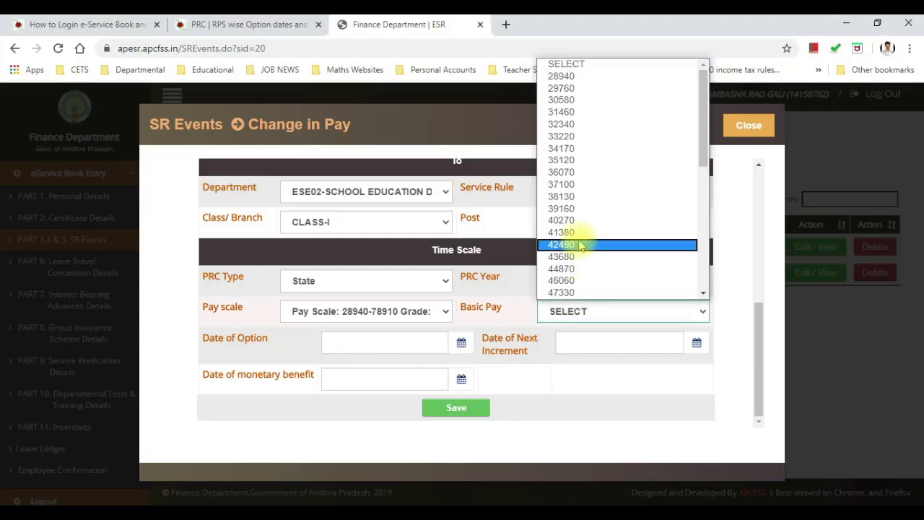
click(572, 173)
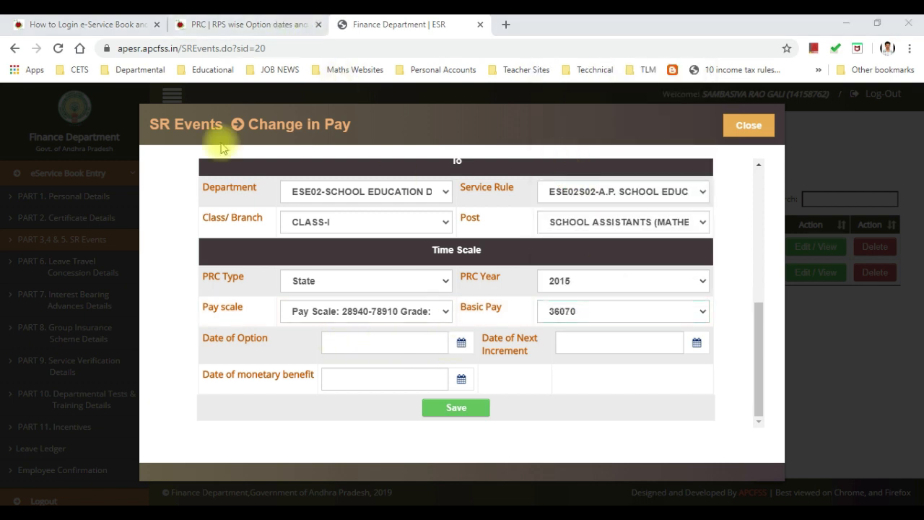
Step: Check the option dates table and open the Date of Option calendar to the decade view
click(253, 25)
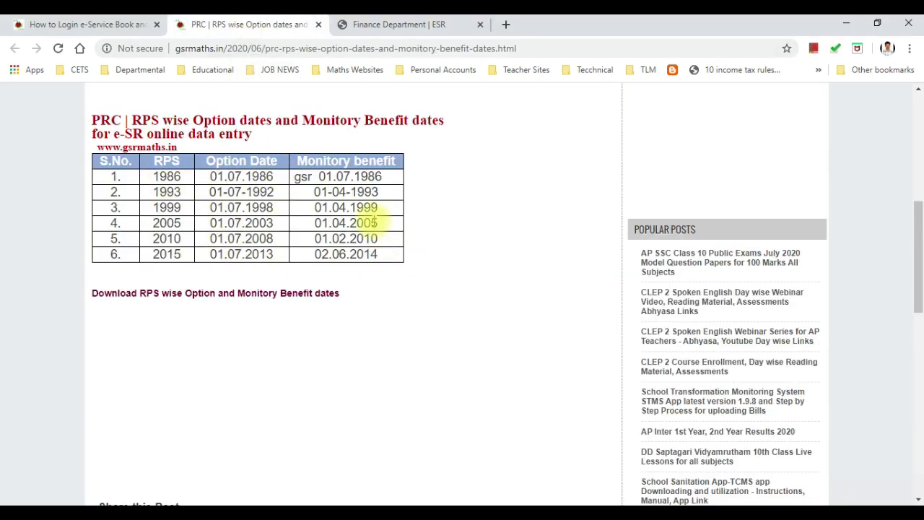
click(408, 23)
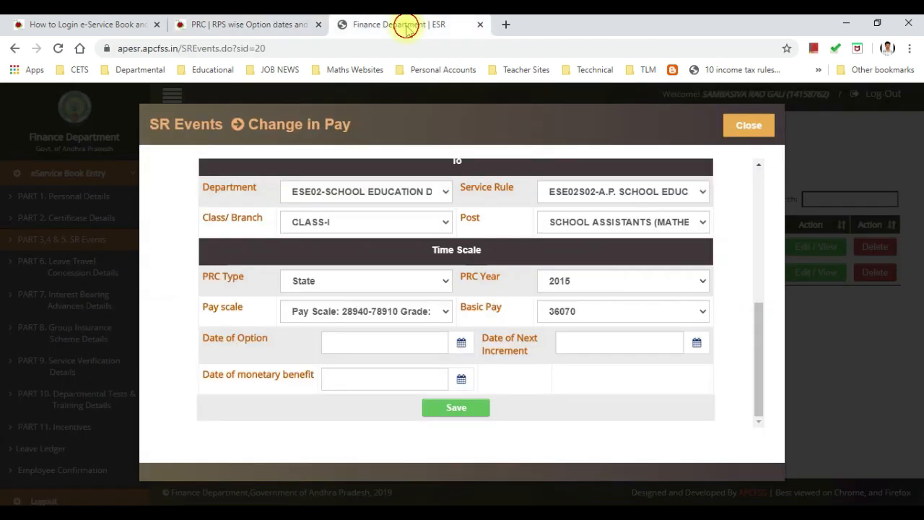
click(461, 345)
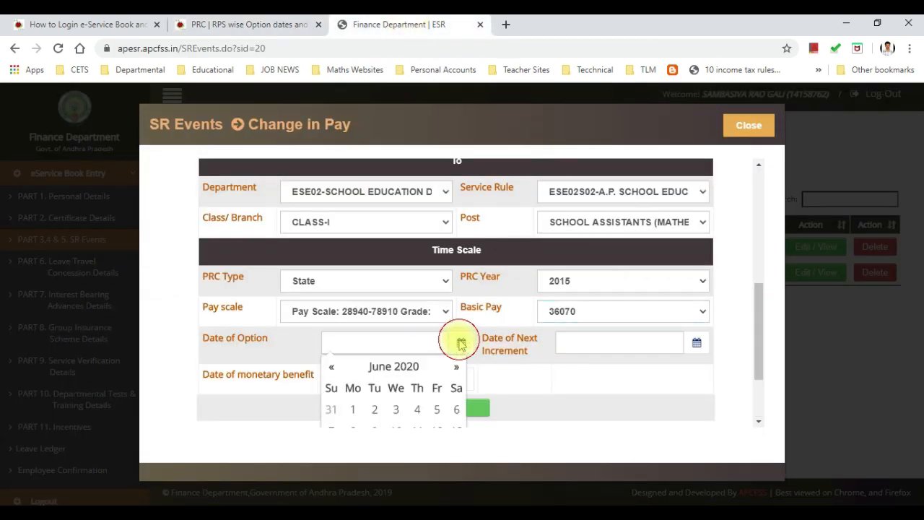
click(408, 367)
click(385, 366)
scroll(385, 366, down, 1)
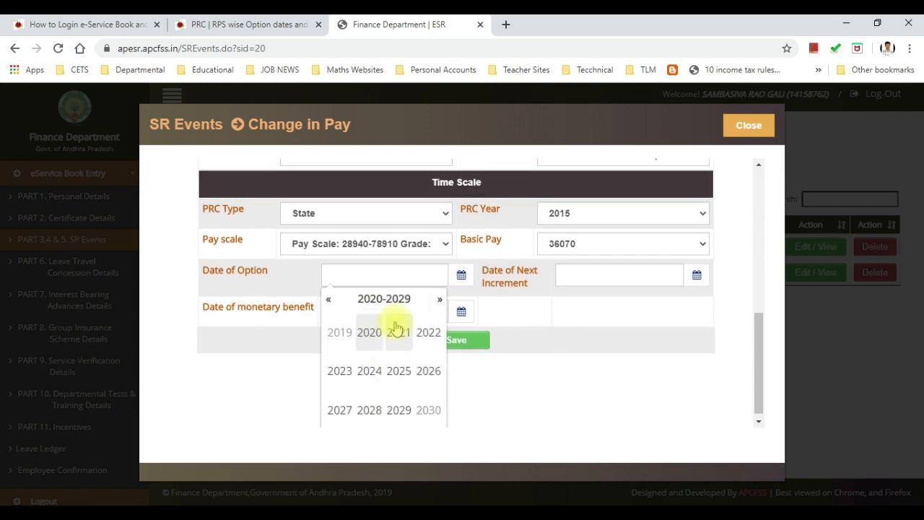
click(382, 299)
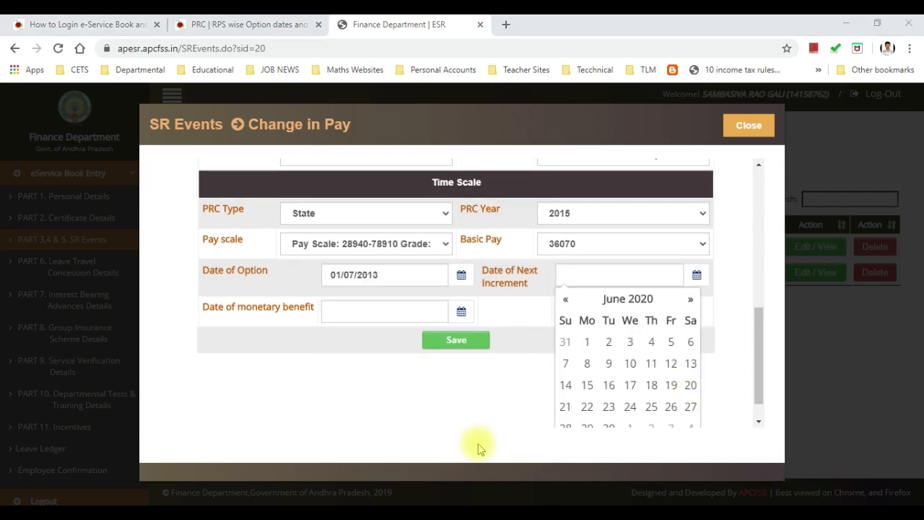
Step: Cross-check S.R.pdf and the option-dates table, then review option date 01/07/2013 and benefit date 02/06/2014
mouse_move(490, 502)
click(455, 482)
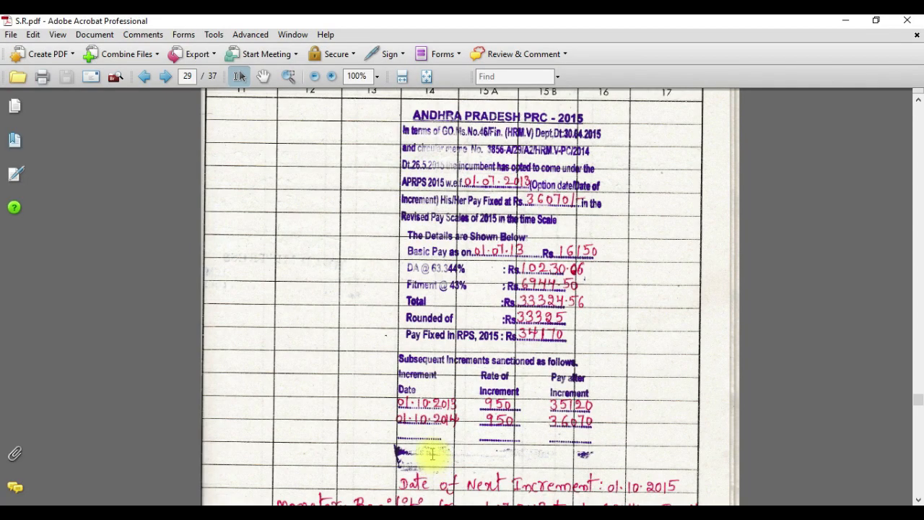
scroll(433, 462, down, 1)
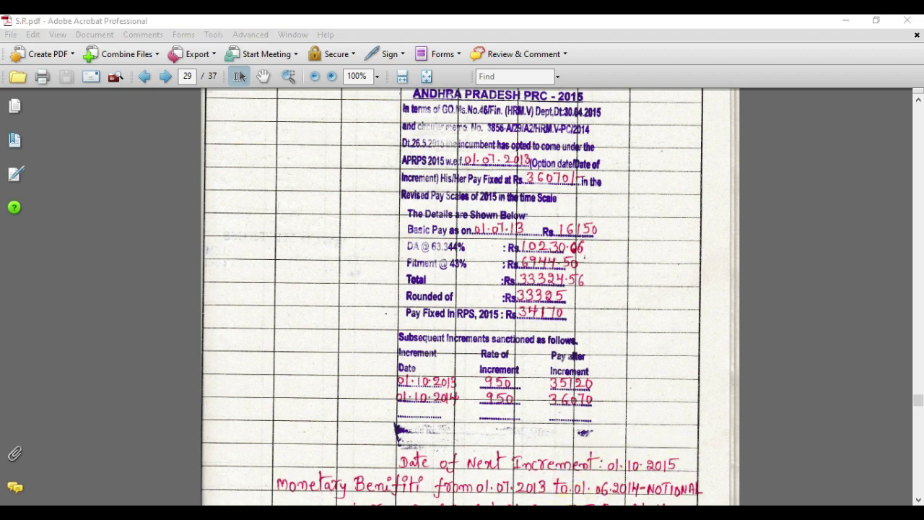
key(alt+Tab)
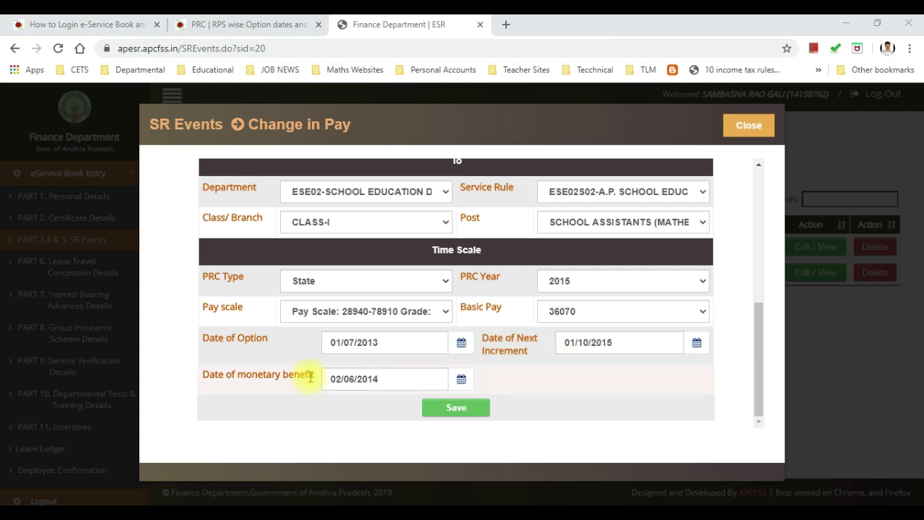
click(273, 22)
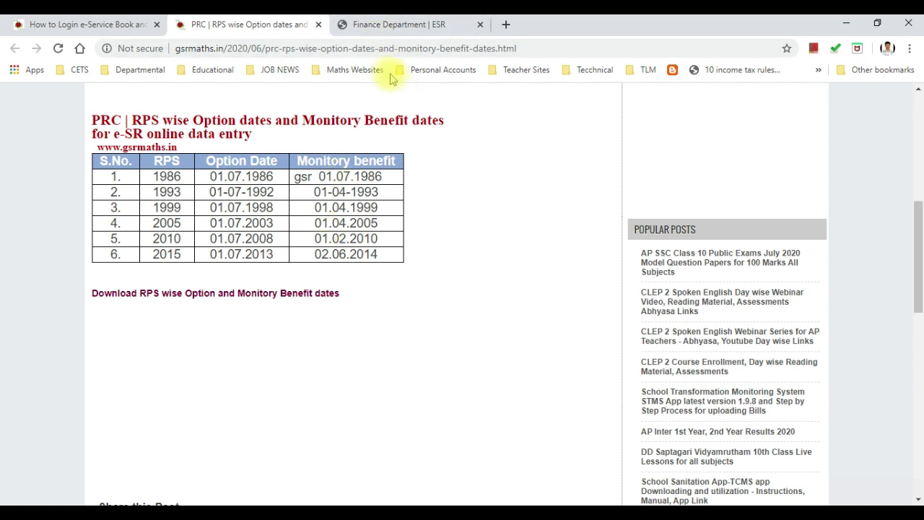
click(395, 25)
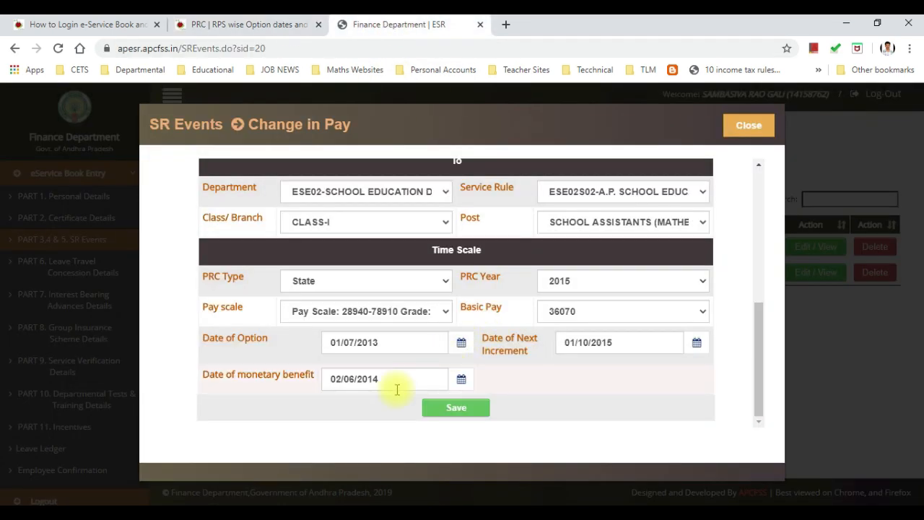
scroll(397, 387, up, 1)
scroll(412, 382, down, 1)
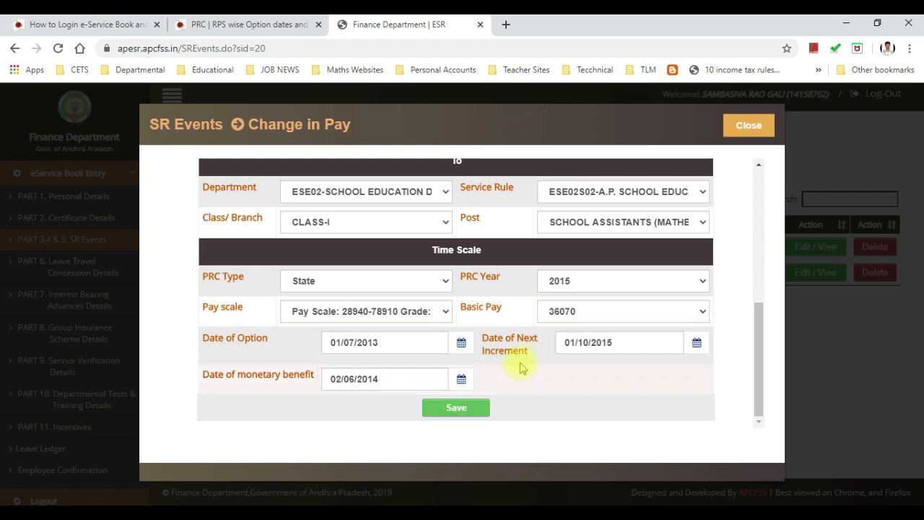
scroll(515, 361, up, 3)
scroll(526, 365, up, 1)
scroll(506, 339, down, 1)
scroll(469, 318, up, 2)
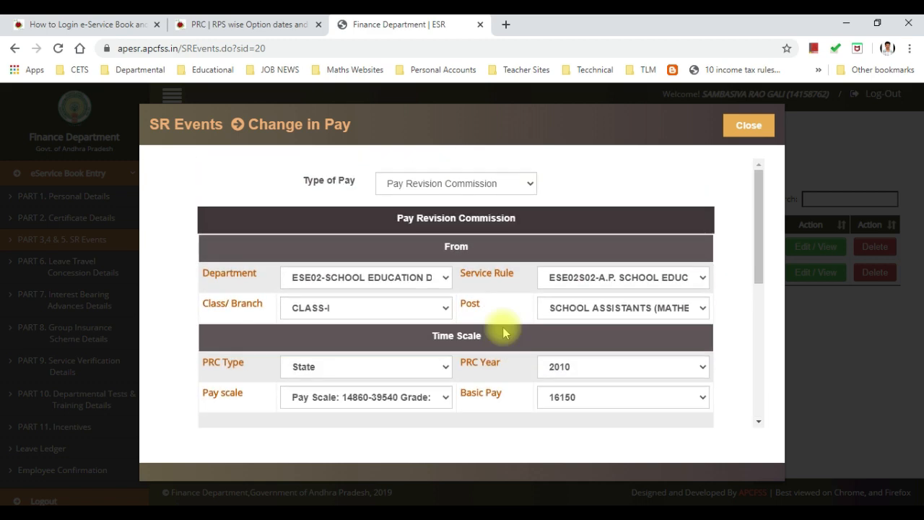
scroll(499, 334, down, 5)
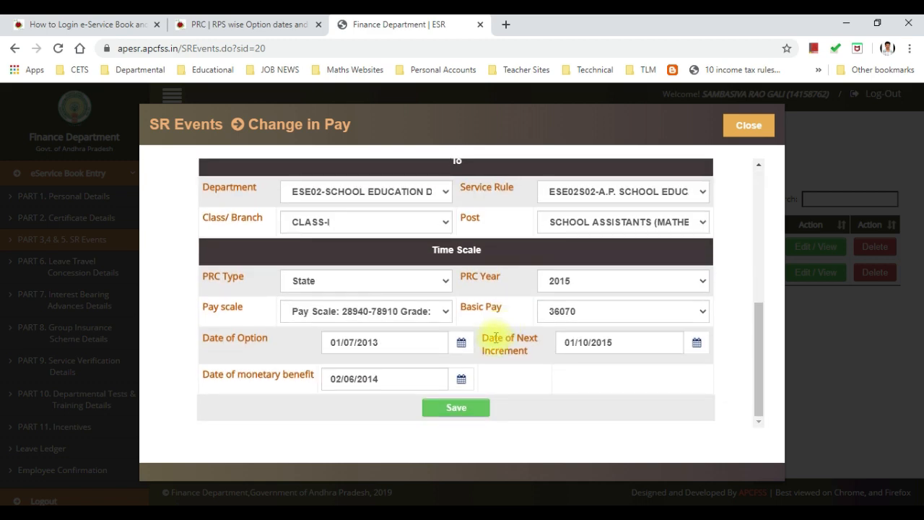
Step: Save the Pay Revision Commission change in pay and close the form
click(465, 412)
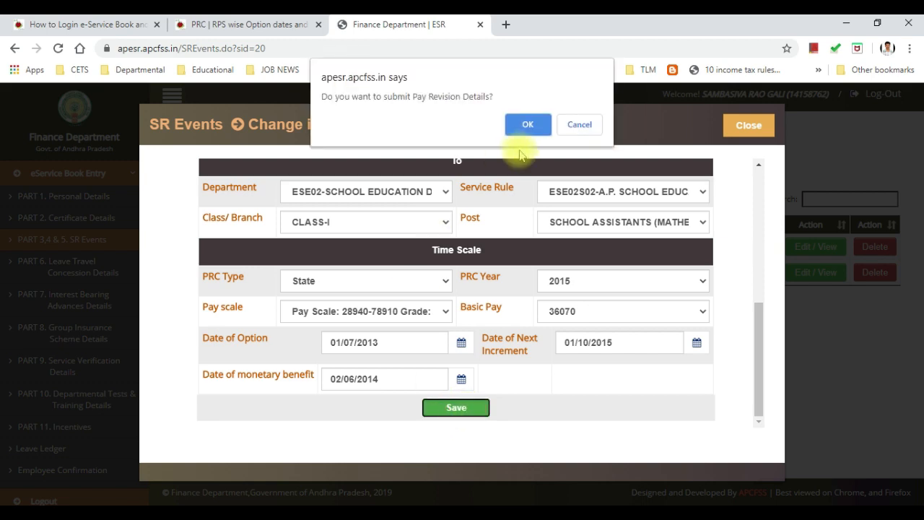
click(528, 128)
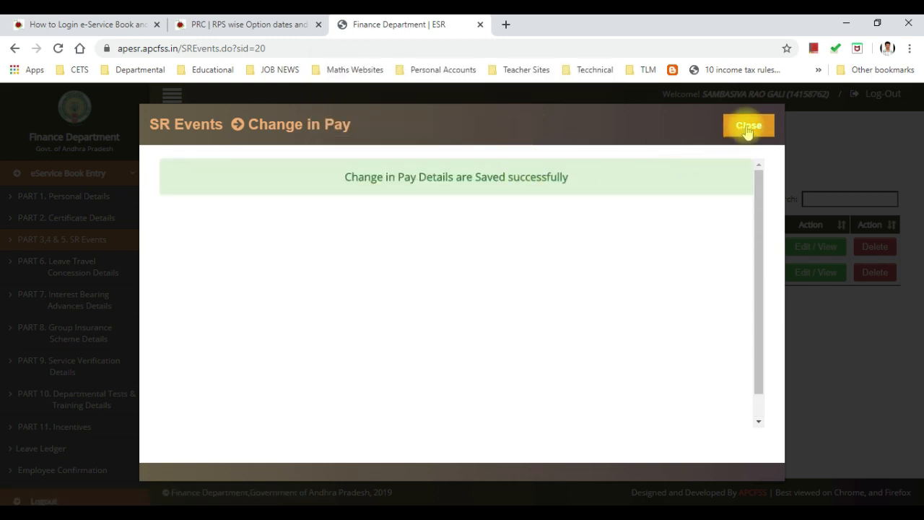
click(748, 128)
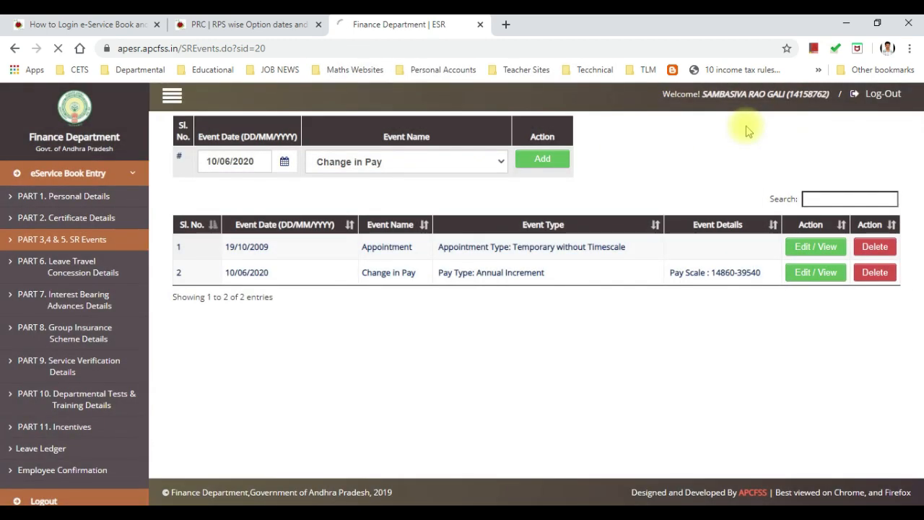
Step: Set the next event date to 10/06/2020 after checking the service register PDF
click(284, 163)
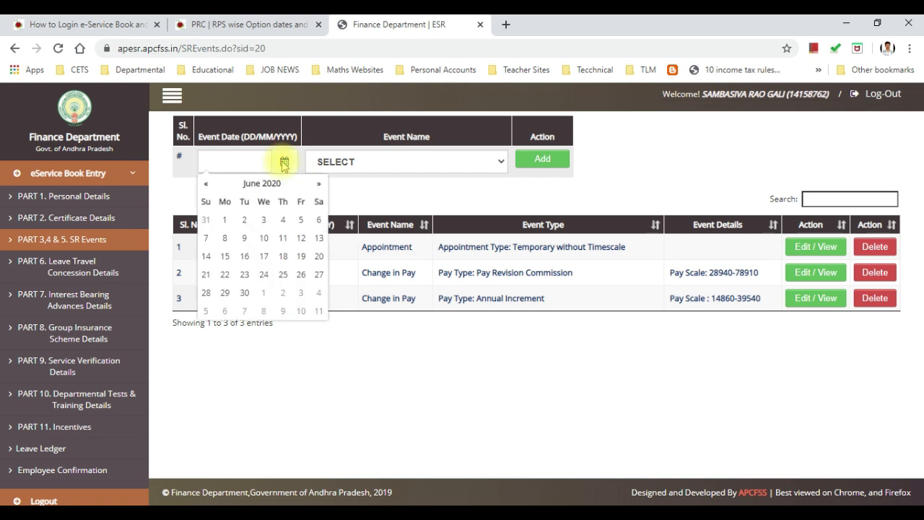
click(262, 241)
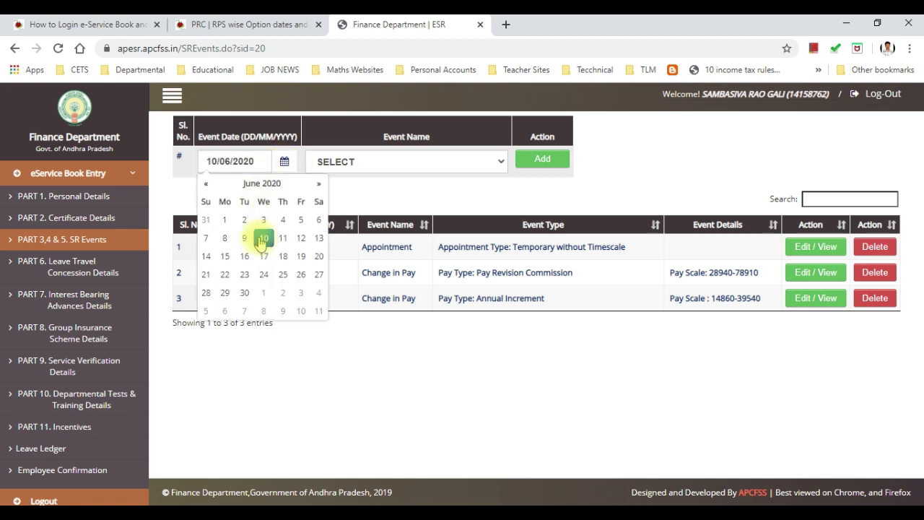
click(357, 192)
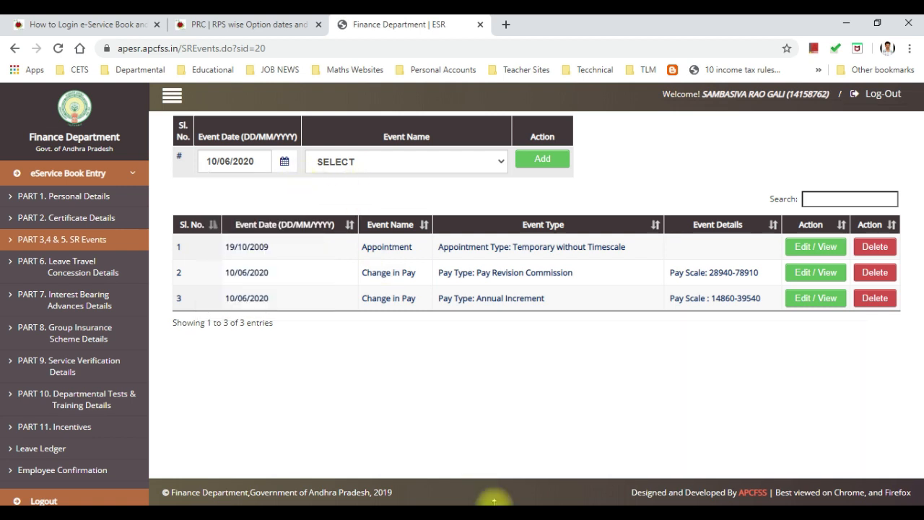
mouse_move(470, 489)
click(457, 472)
scroll(585, 382, down, 10)
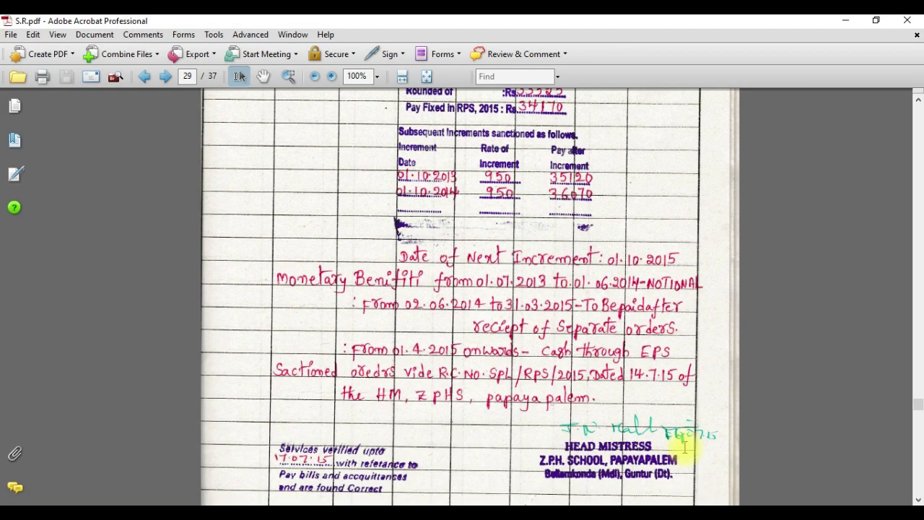
key(alt+Tab)
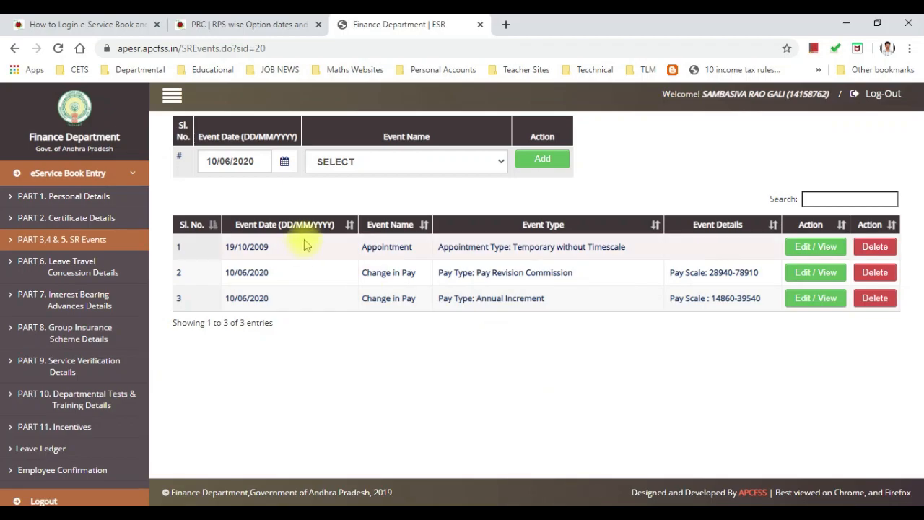
click(382, 163)
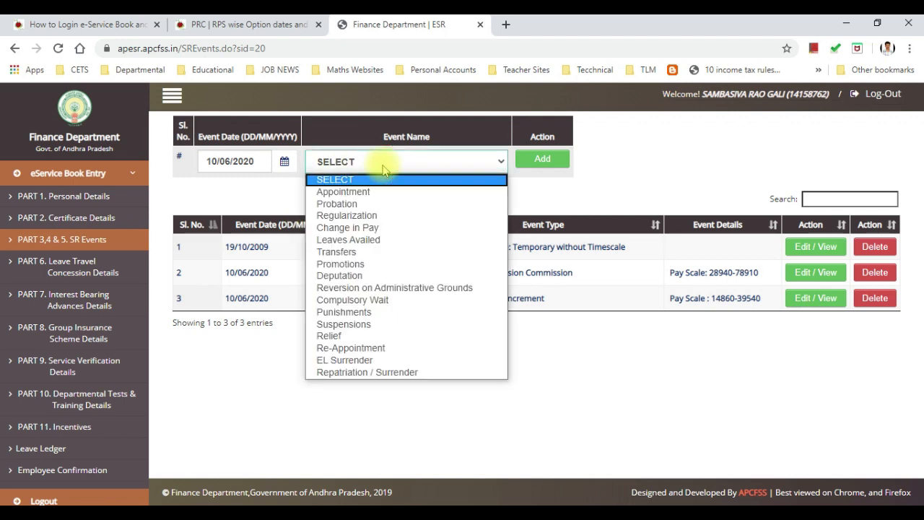
Step: Add a new Change in Pay event with Type of Pay set to Pay Revision Commission
click(350, 228)
click(543, 159)
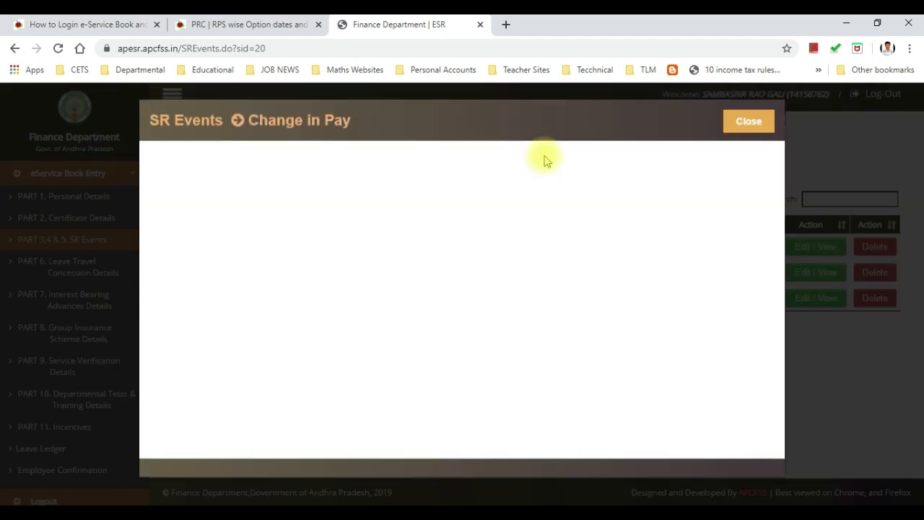
click(457, 184)
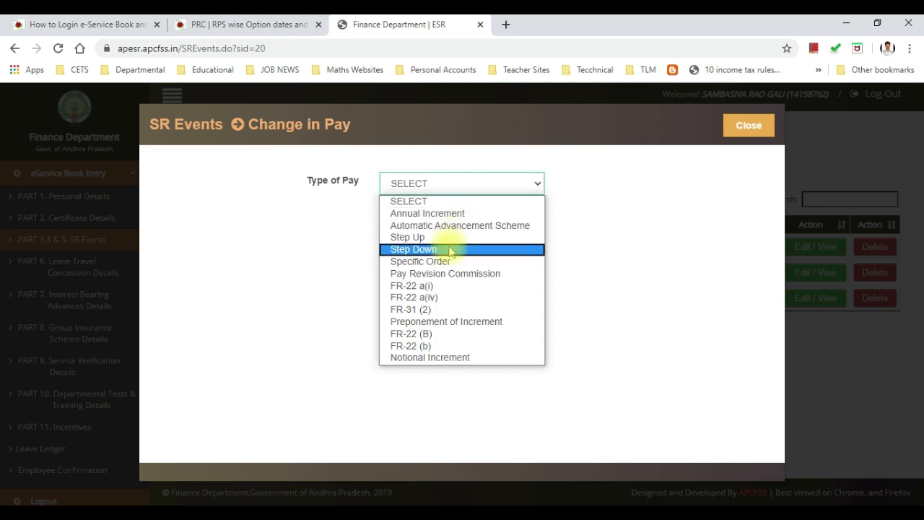
click(449, 273)
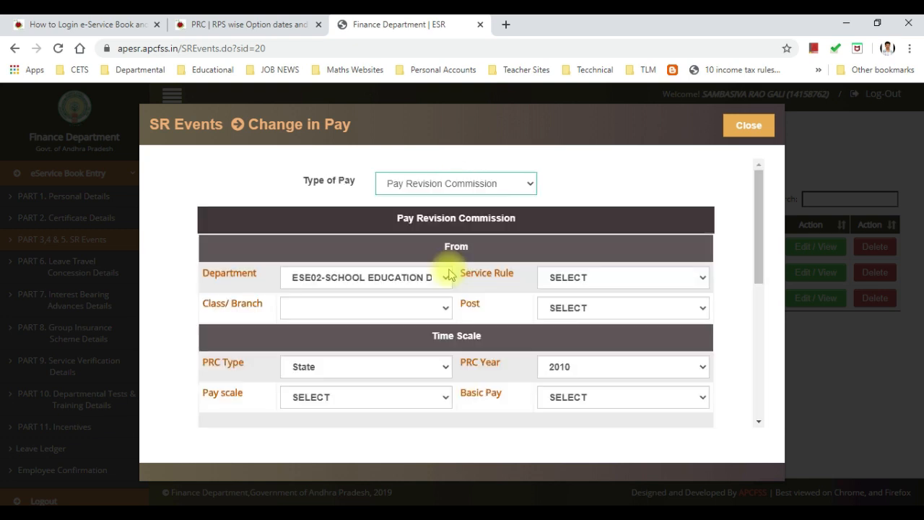
scroll(449, 275, down, 2)
scroll(447, 270, up, 2)
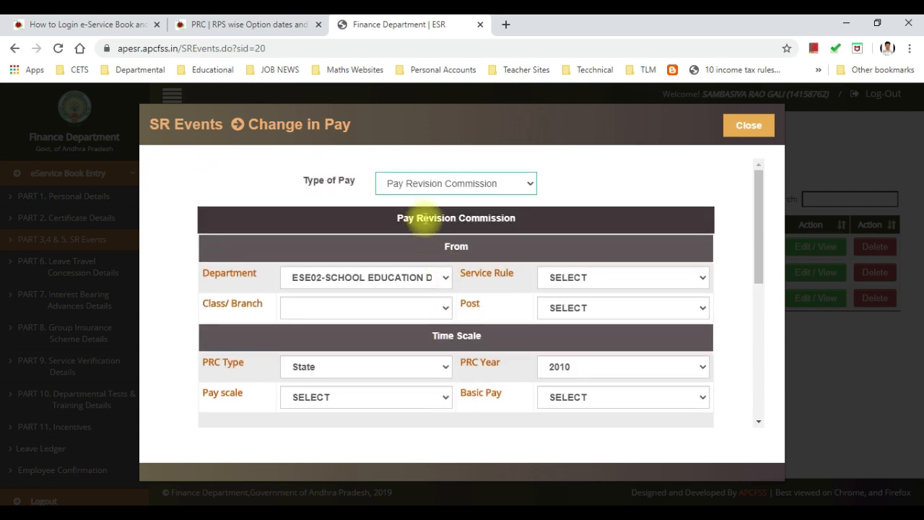
click(442, 183)
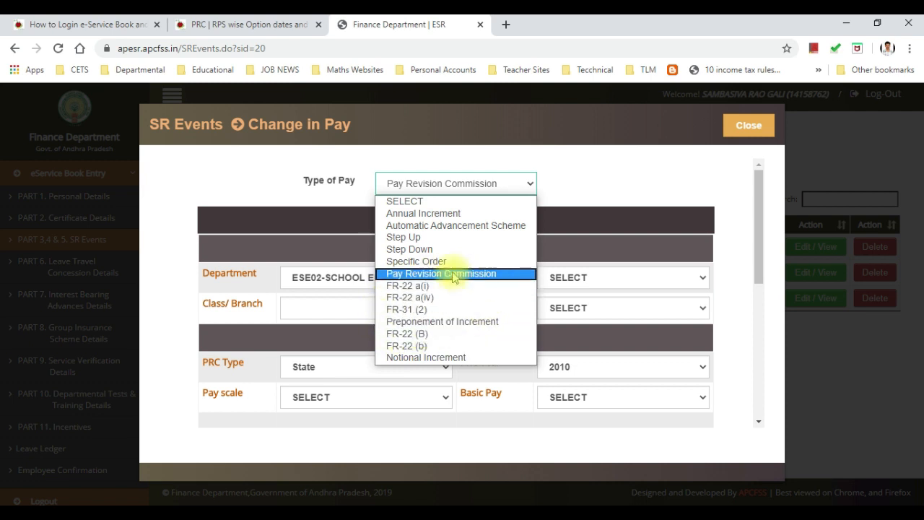
Step: Try FR-22 (B) and then FR-22 a(i) as the Type of Pay
click(405, 335)
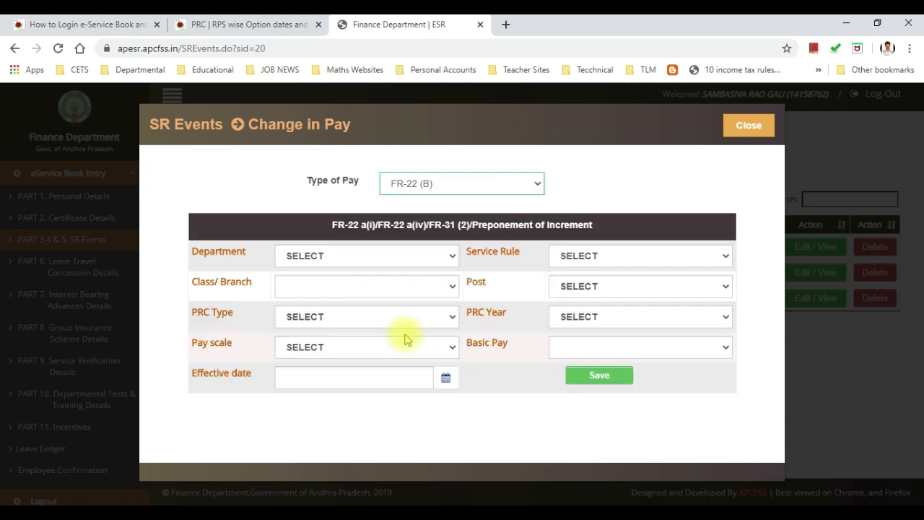
click(450, 184)
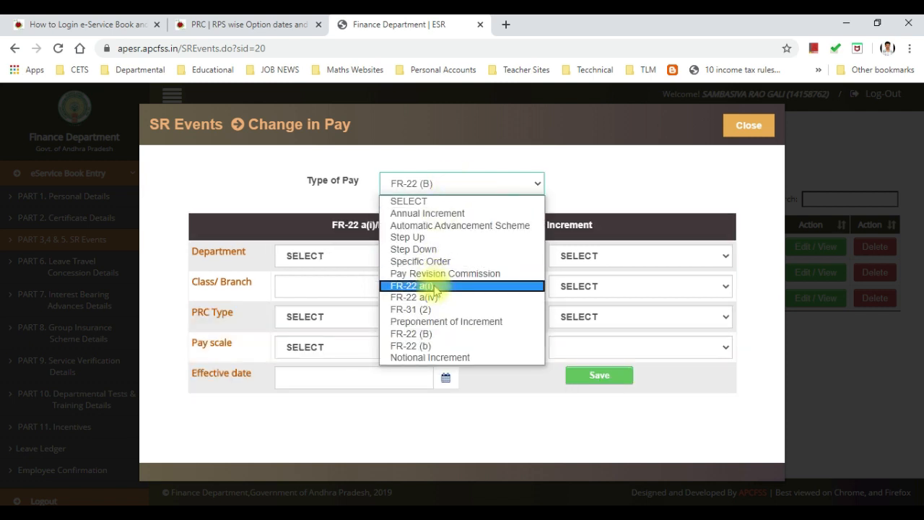
click(435, 287)
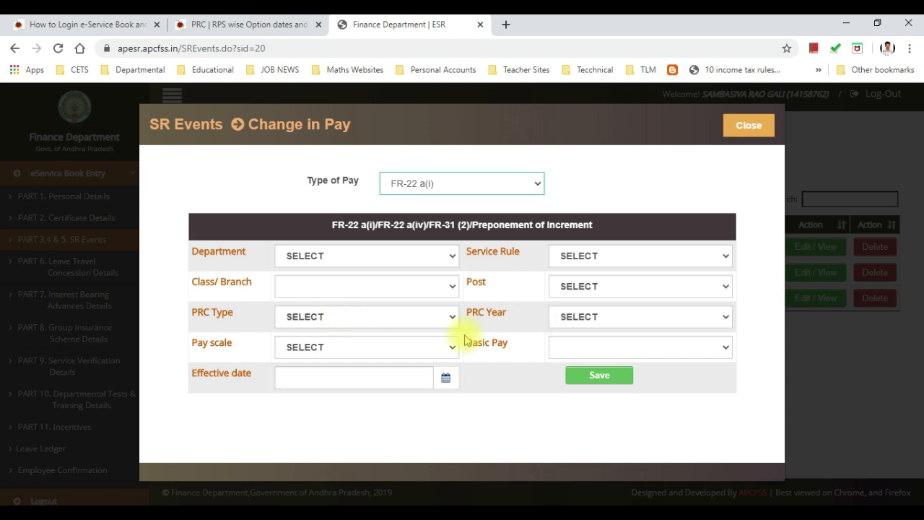
click(399, 353)
click(400, 352)
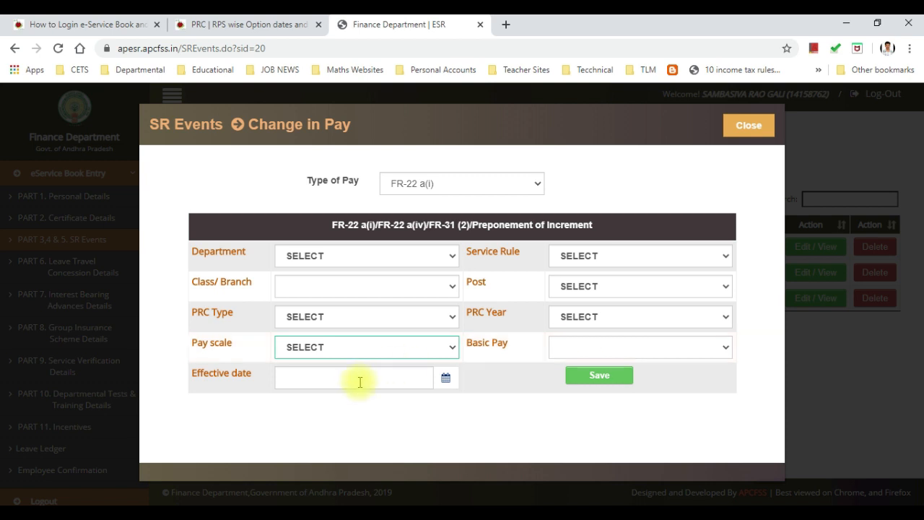
Step: Switch the Type of Pay back to FR-22 (B), then to Notional Increment
click(433, 185)
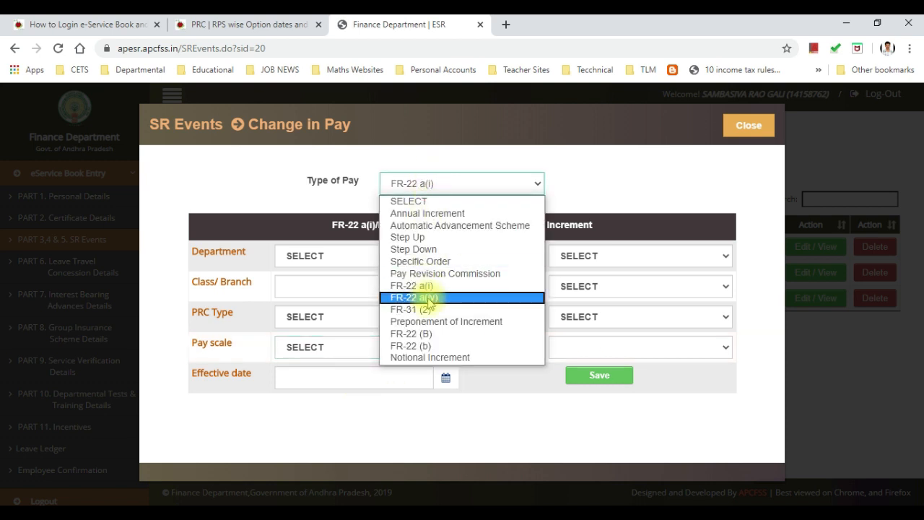
click(432, 334)
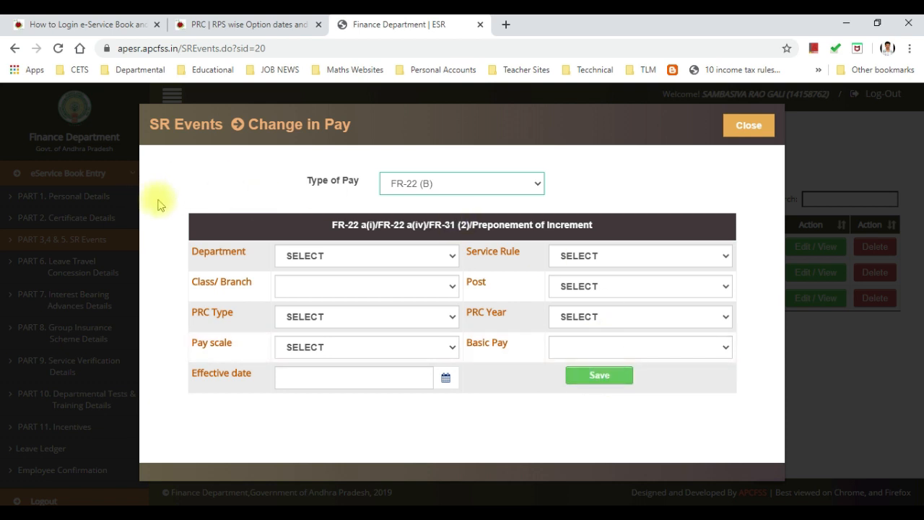
click(426, 183)
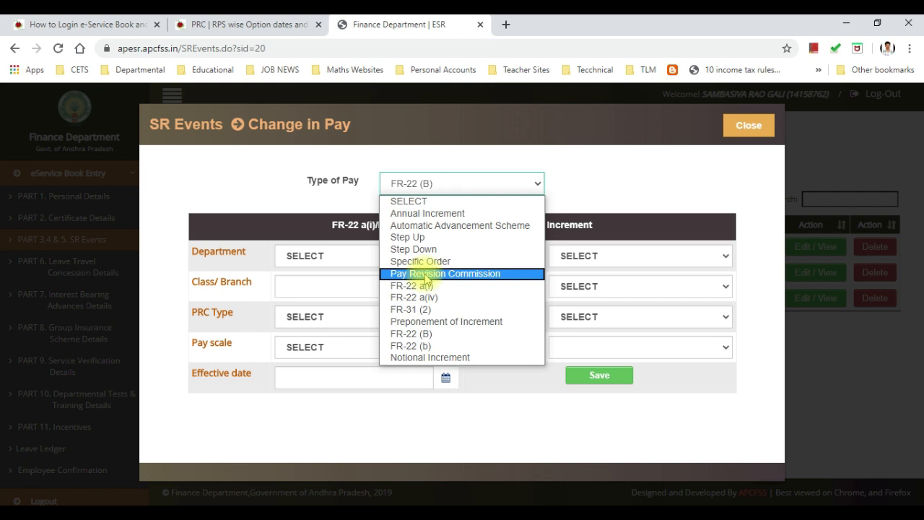
click(601, 145)
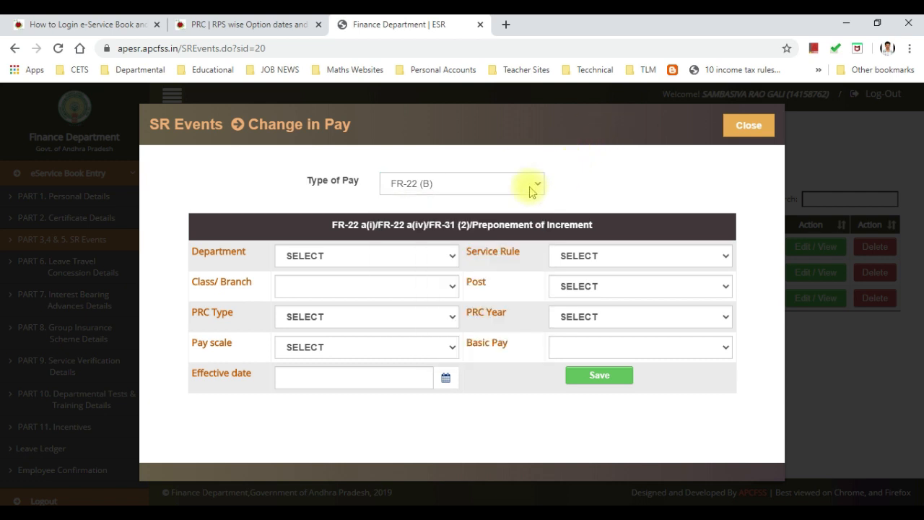
click(460, 188)
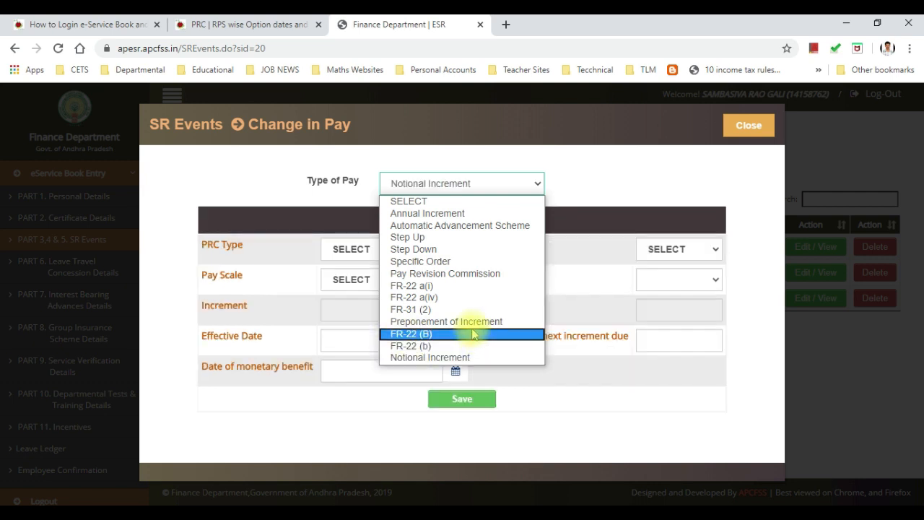
Step: Preview Preponement of Increment and Notional Increment, then close the Change in Pay dialog unsaved
click(464, 322)
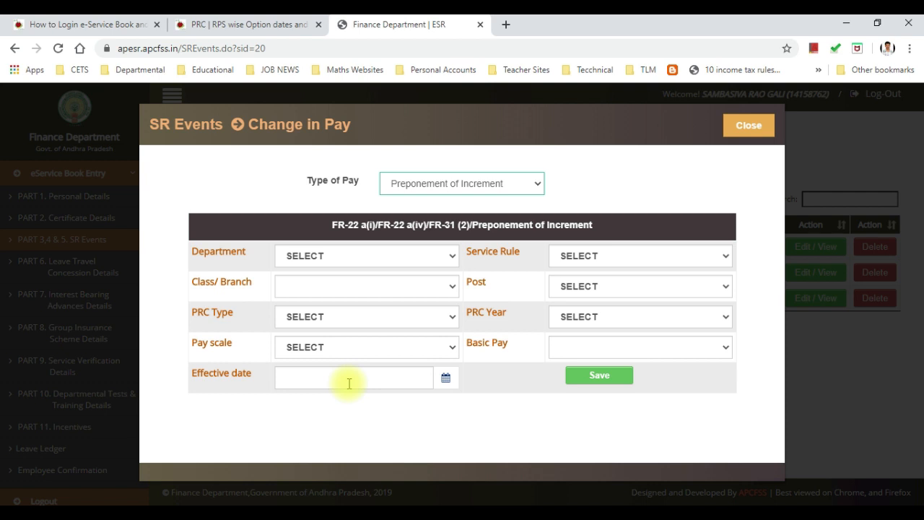
click(470, 181)
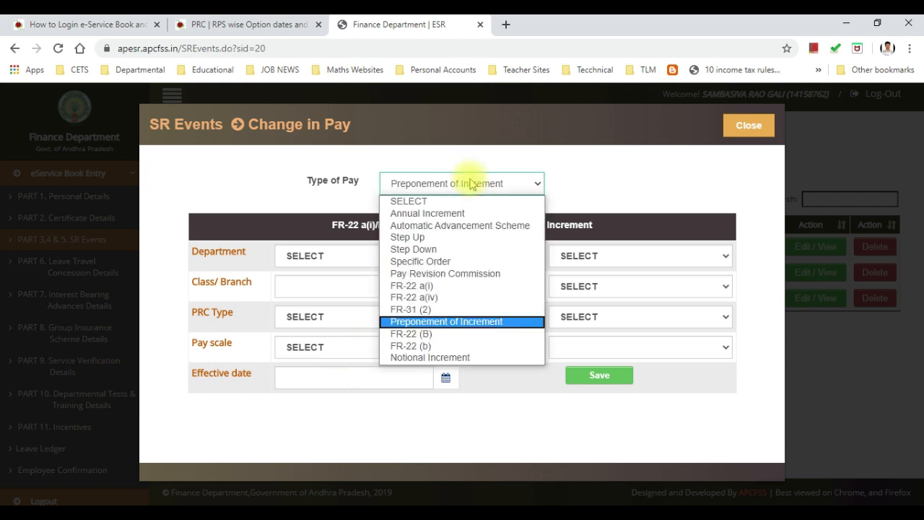
click(454, 357)
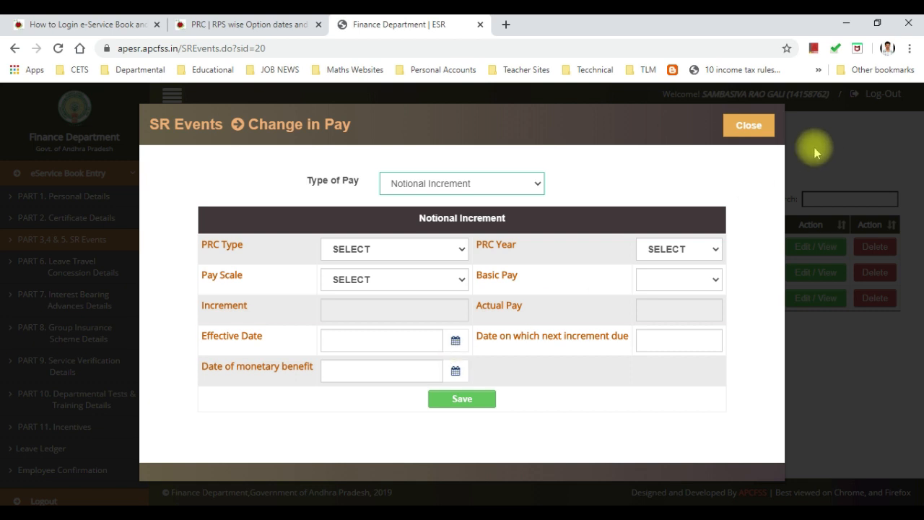
click(740, 124)
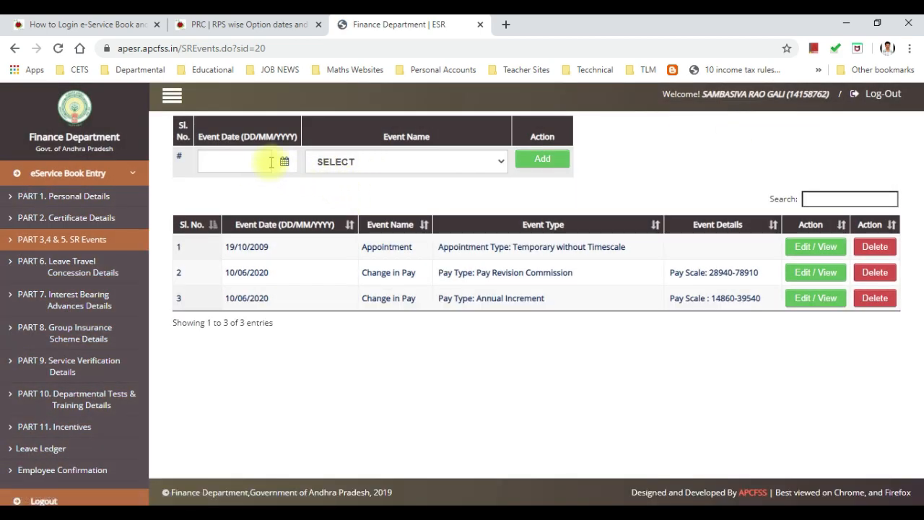
Step: Add a Change in Pay event with event date 16/06/2020
click(284, 161)
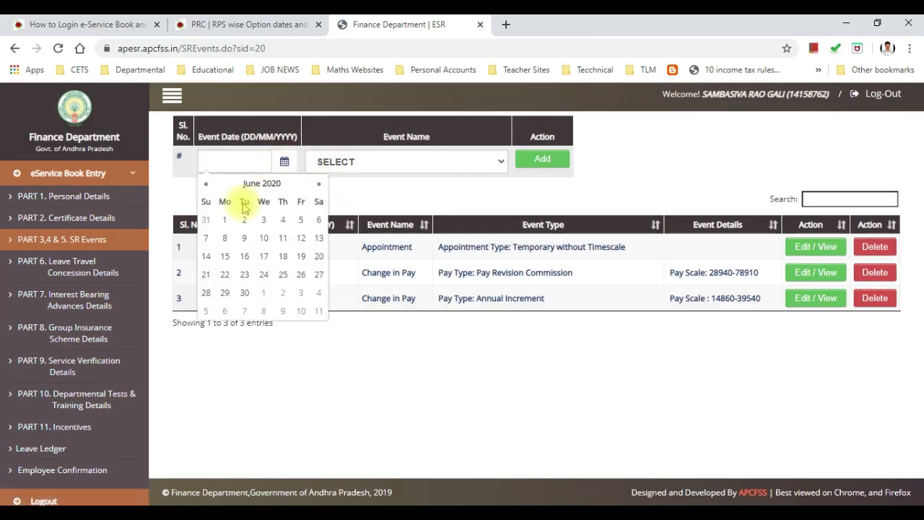
click(244, 257)
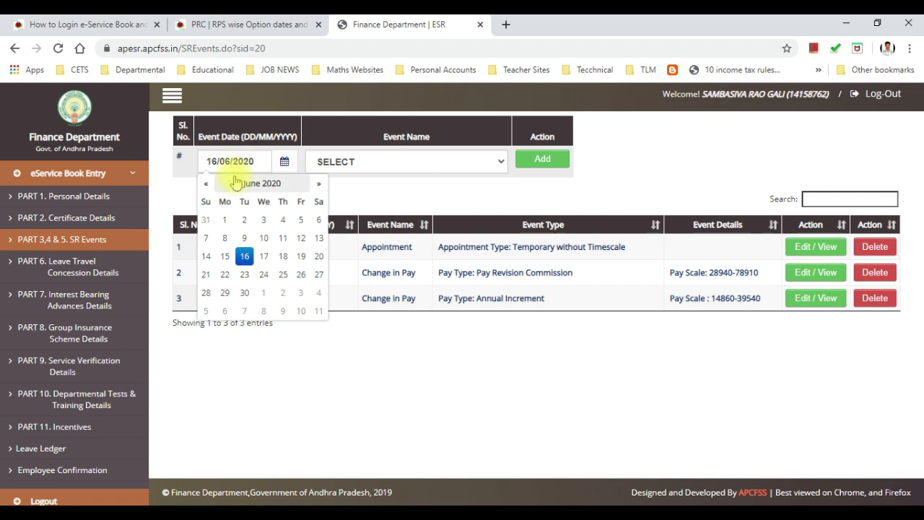
click(439, 163)
click(391, 229)
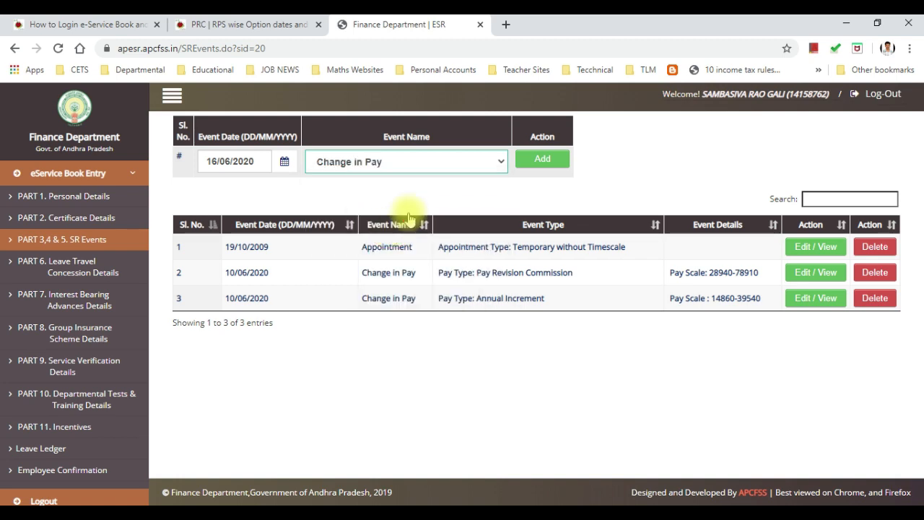
click(541, 160)
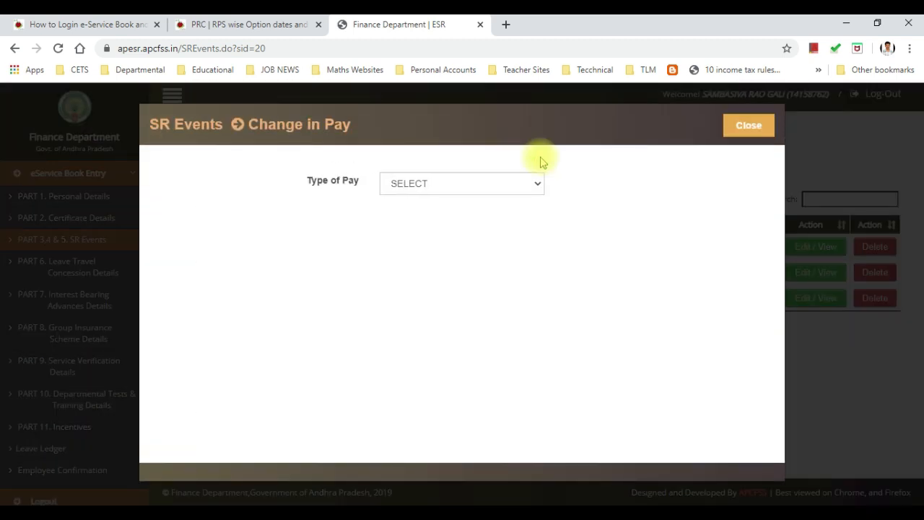
Step: Select Notional Increment as Type of Pay and check the PRC type, year and basic pay lists
click(510, 186)
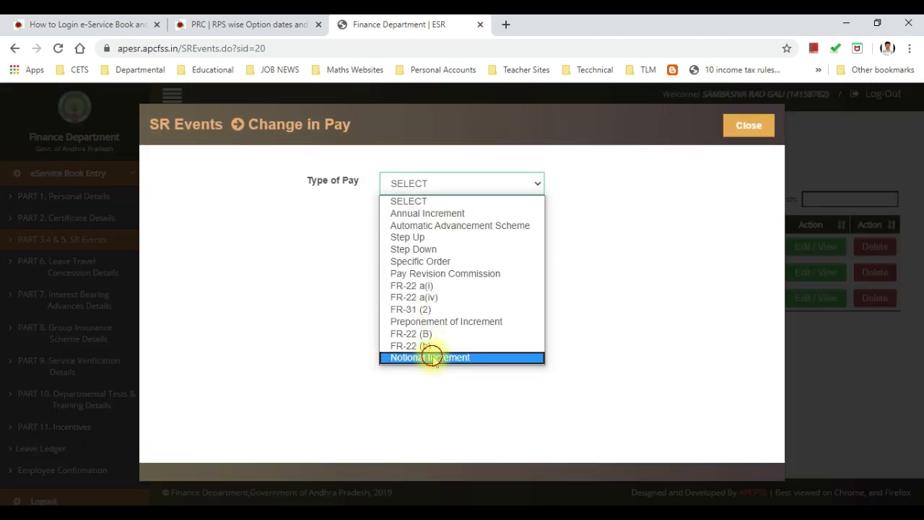
click(429, 357)
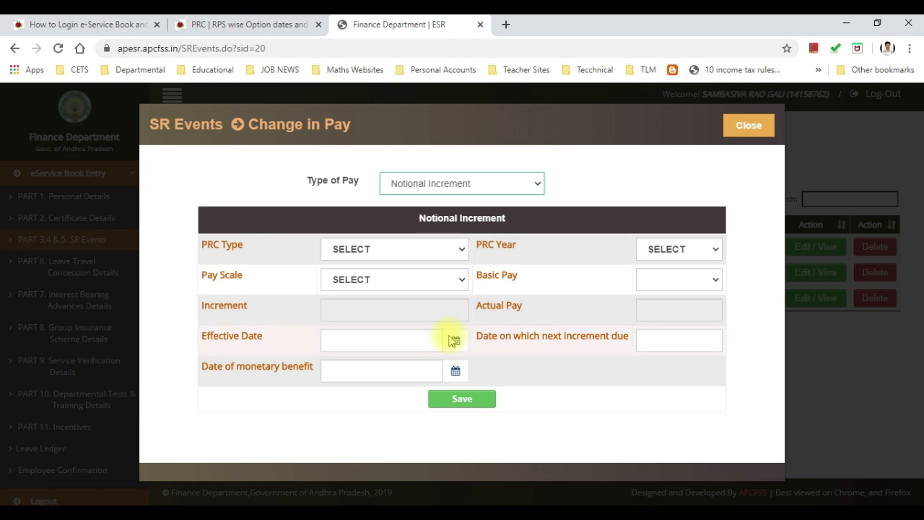
click(423, 249)
click(421, 249)
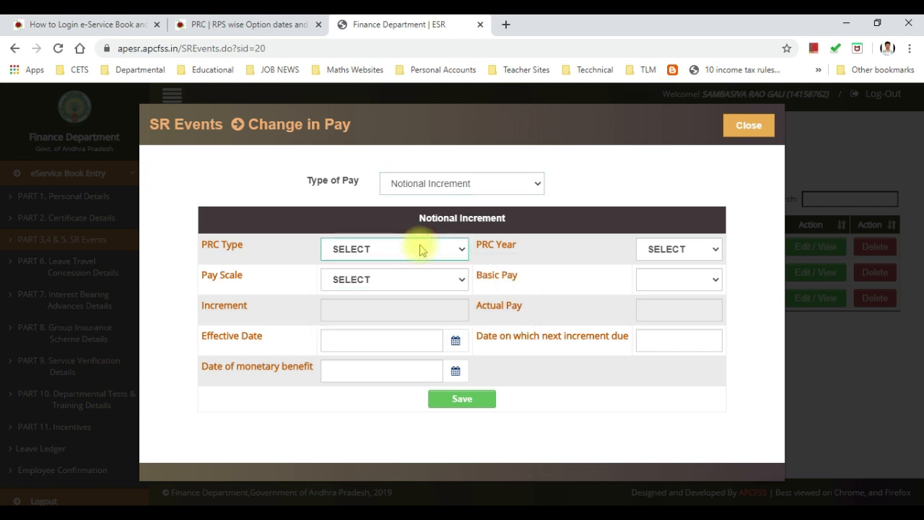
click(660, 245)
click(662, 247)
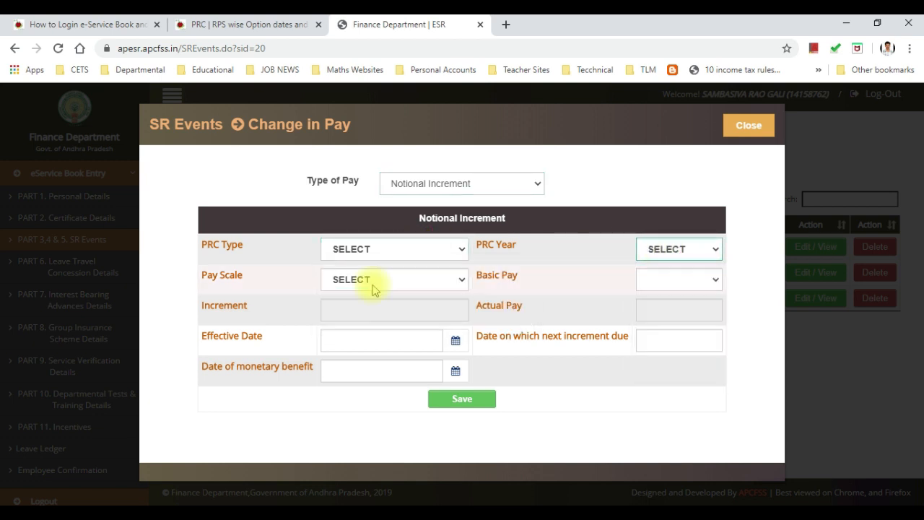
click(698, 283)
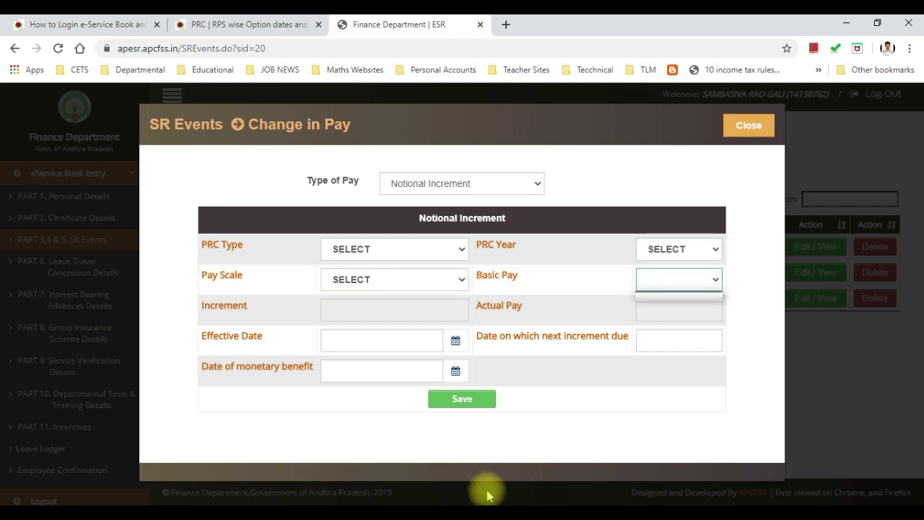
mouse_move(498, 503)
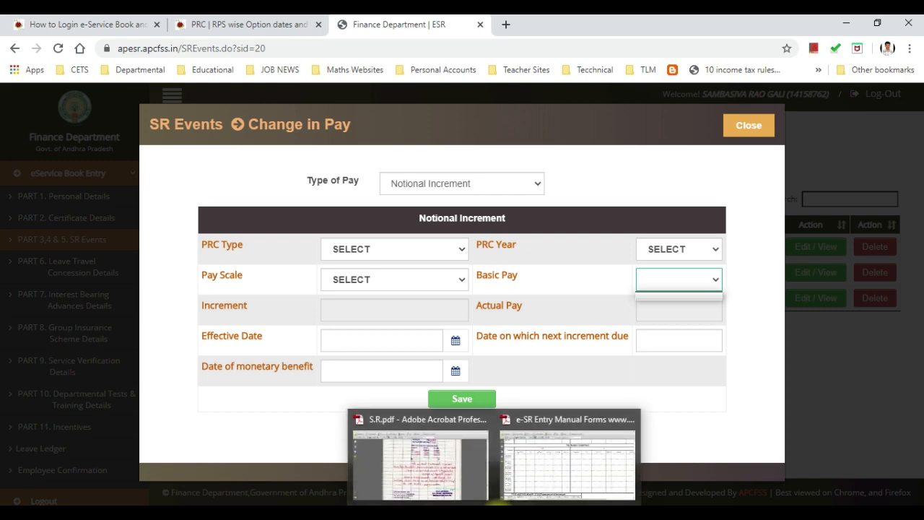
click(444, 476)
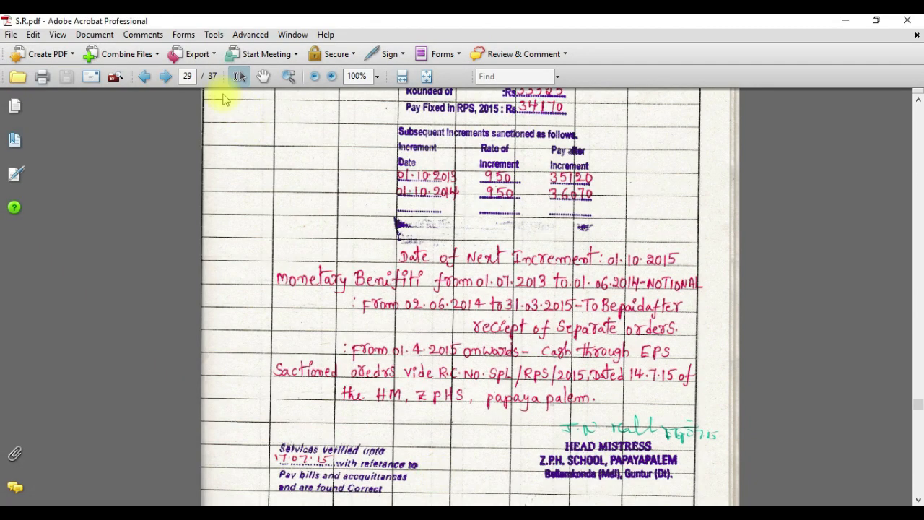
drag(196, 78, 176, 75)
text(9)
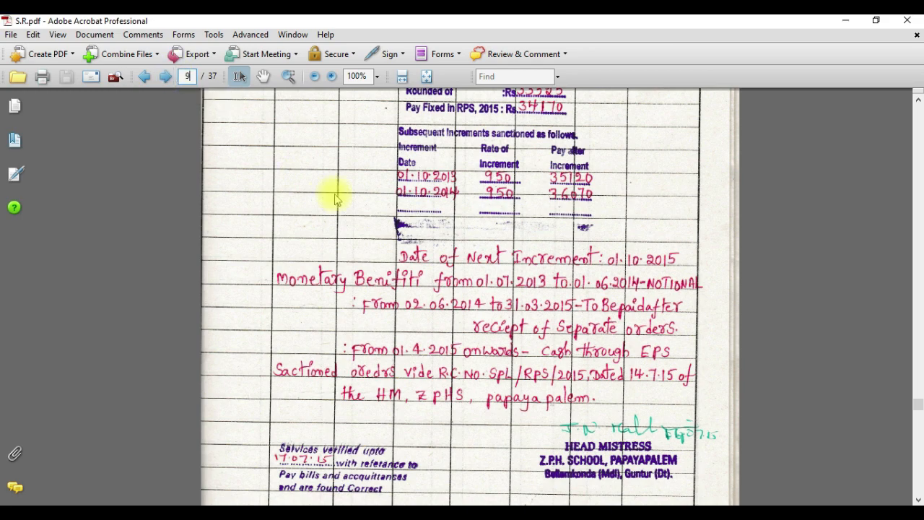
key(Return)
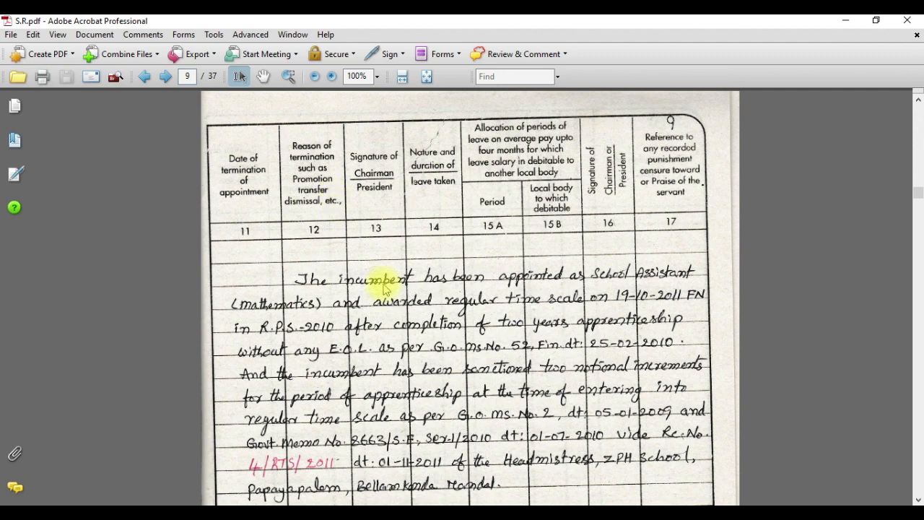
scroll(383, 289, down, 5)
scroll(387, 296, down, 4)
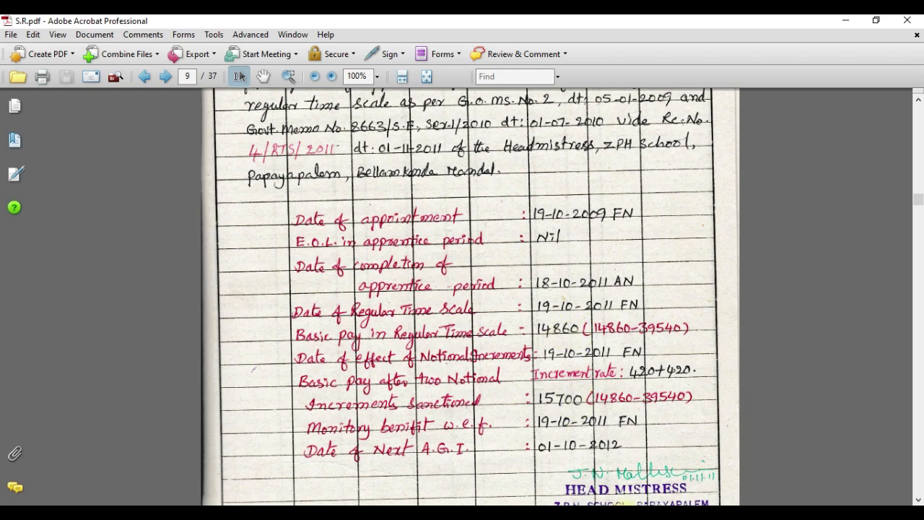
click(561, 514)
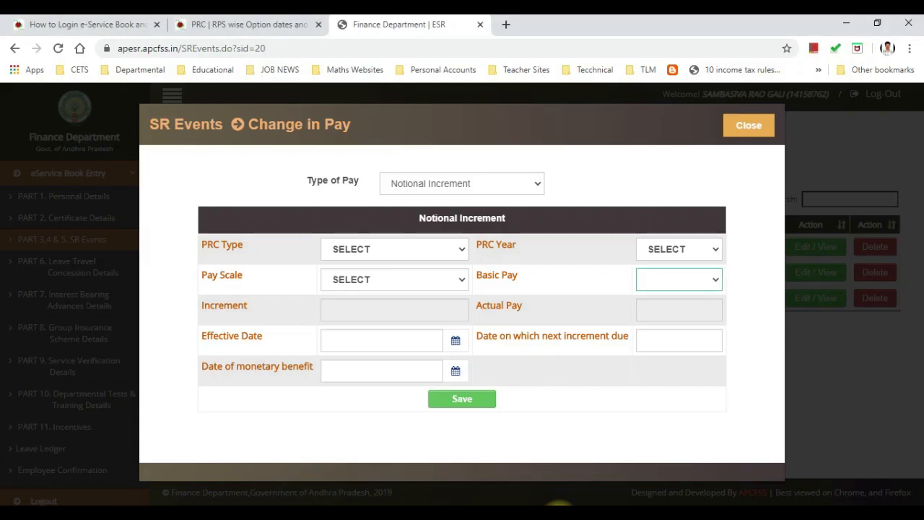
Step: Set the PRC Type to State and the PRC Year to 2010
click(664, 281)
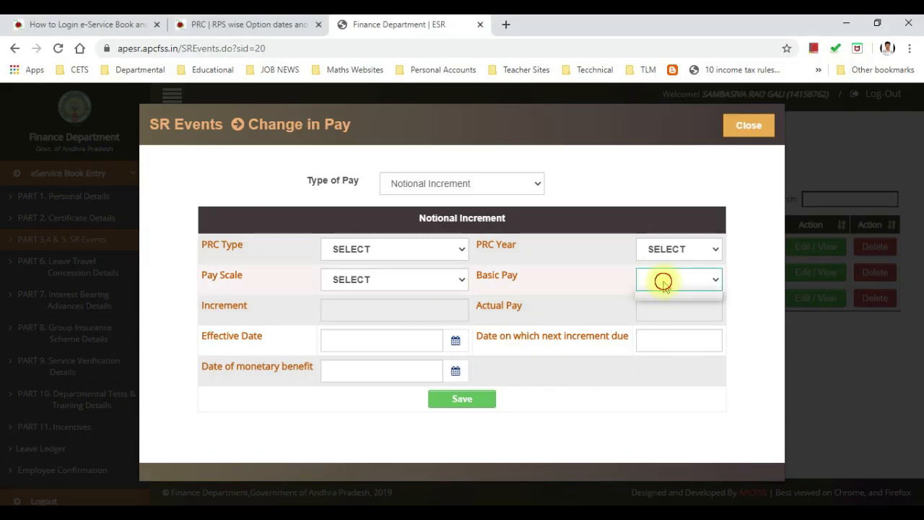
click(428, 250)
click(402, 280)
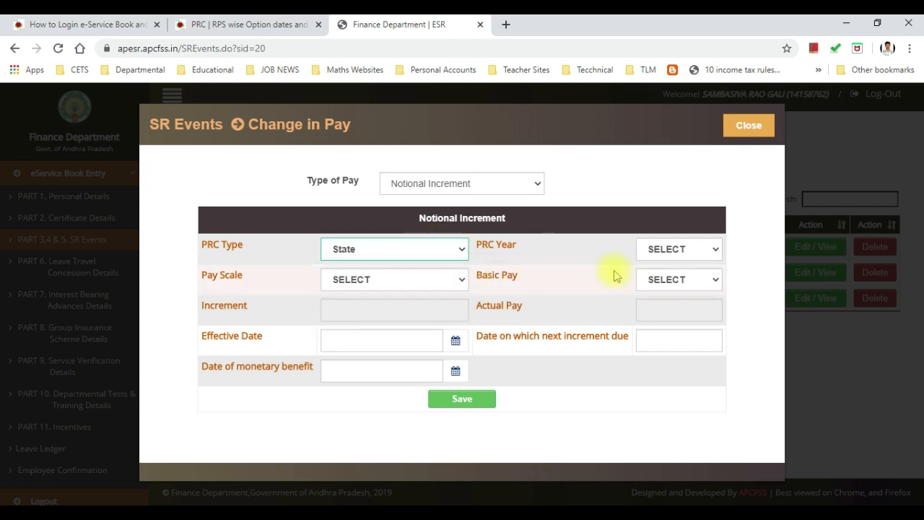
click(656, 249)
click(658, 339)
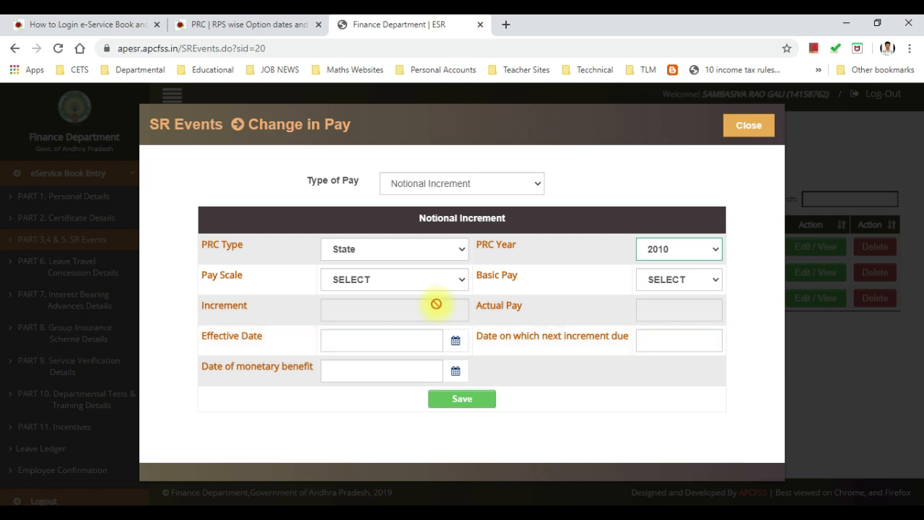
click(382, 283)
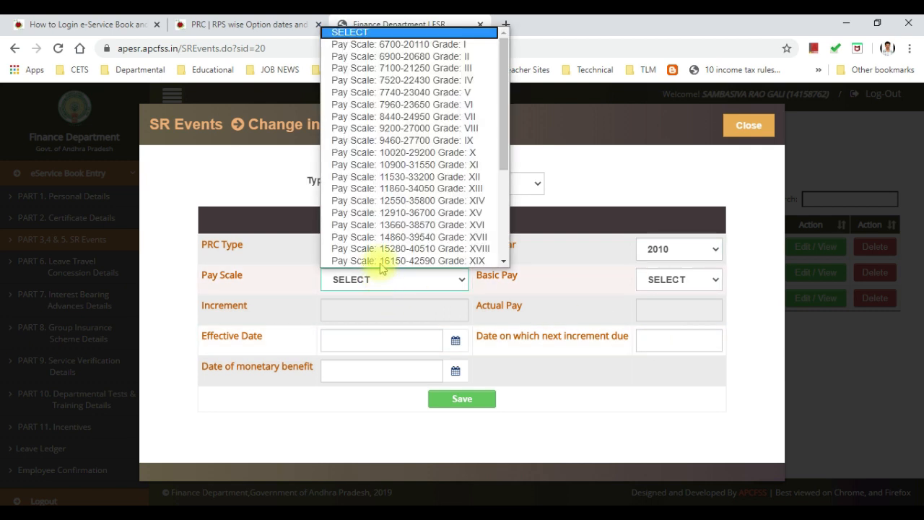
scroll(380, 262, down, 1)
click(382, 213)
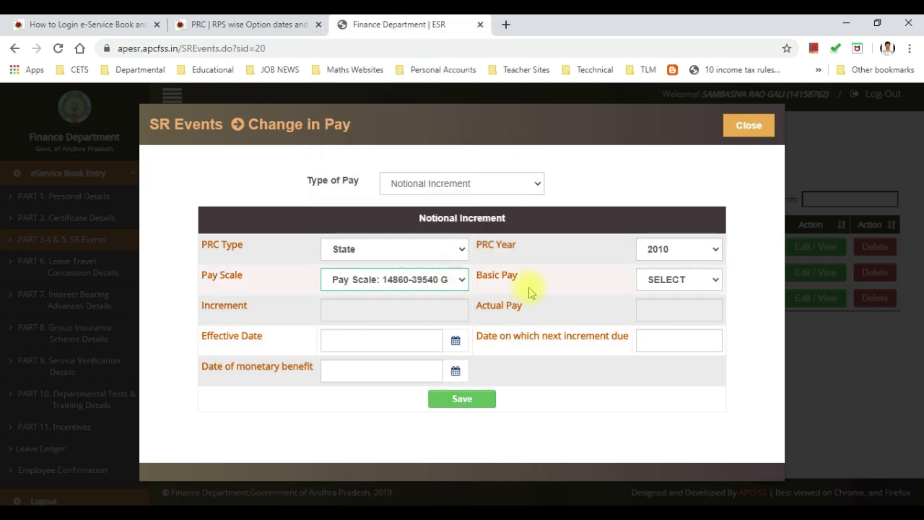
click(668, 278)
scroll(662, 134, down, 1)
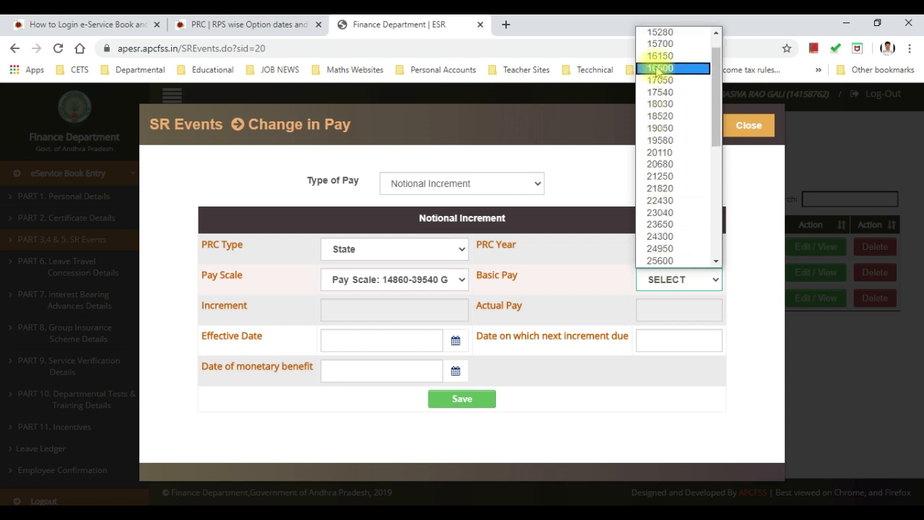
scroll(657, 70, up, 1)
click(656, 45)
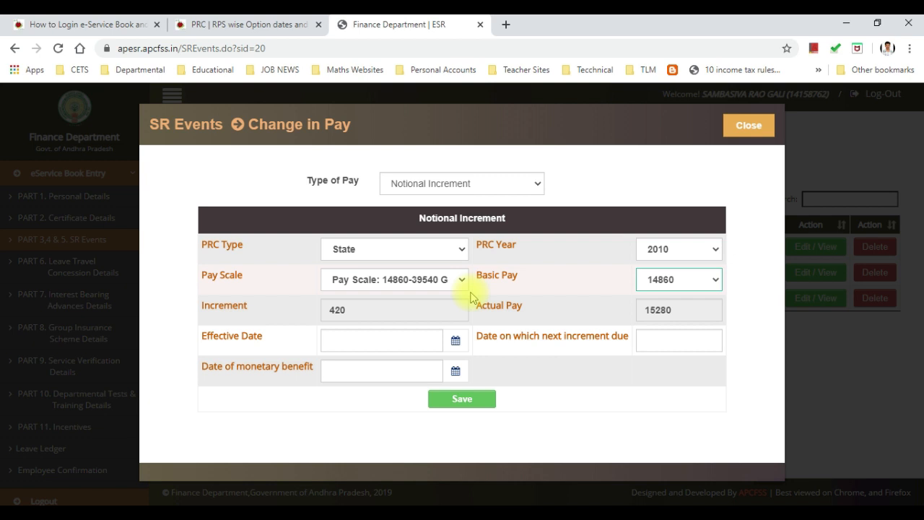
click(713, 245)
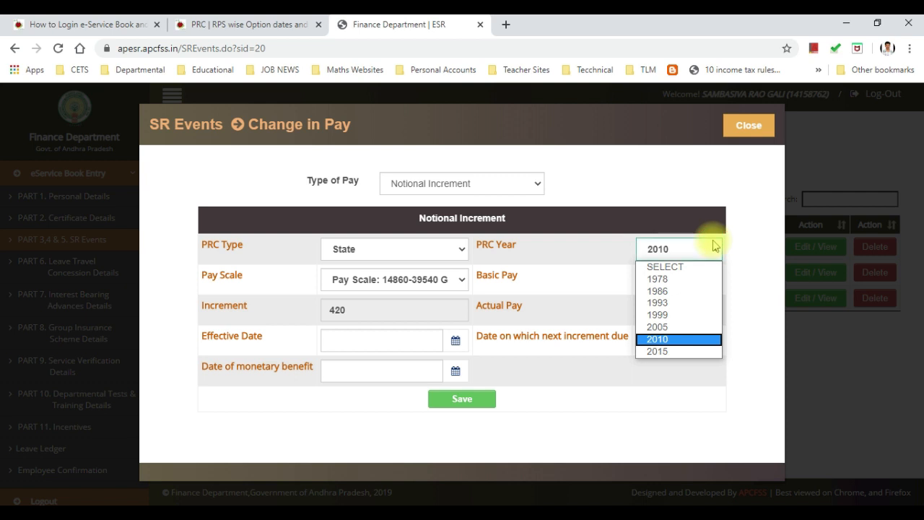
click(714, 246)
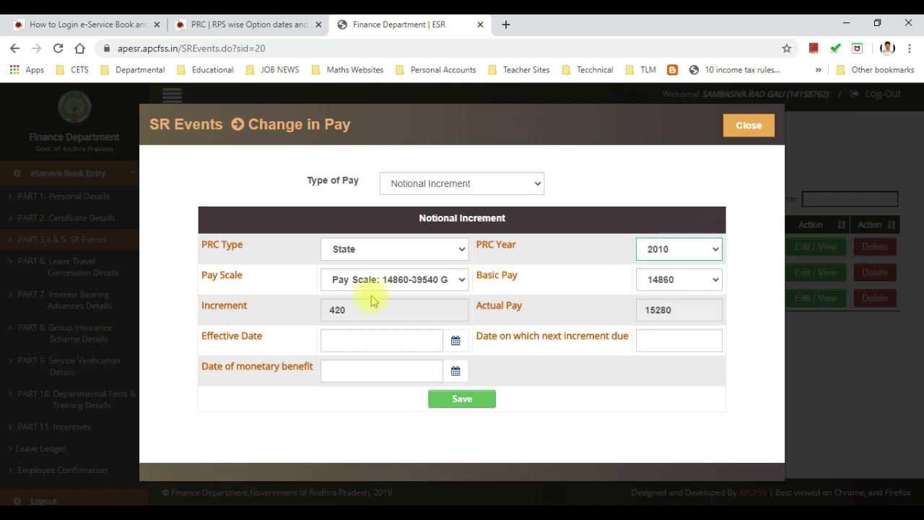